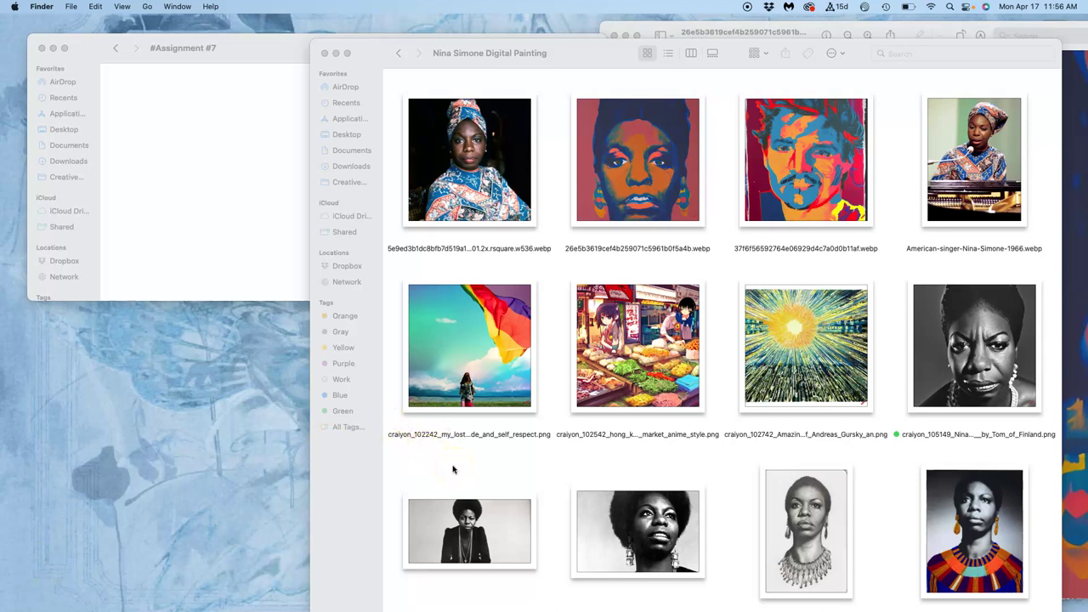
# Launch Photoshop from the Dock and bring the Nina Simone Digital Painting reference folder forward
pyautogui.click(725, 367)
pyautogui.click(725, 365)
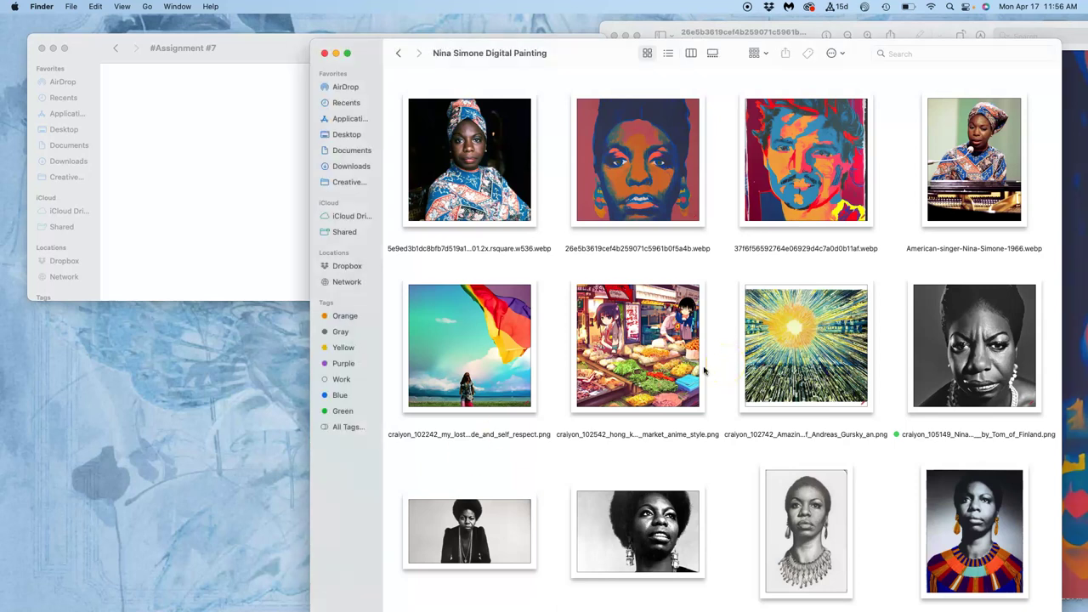
pyautogui.moveTo(15, 242)
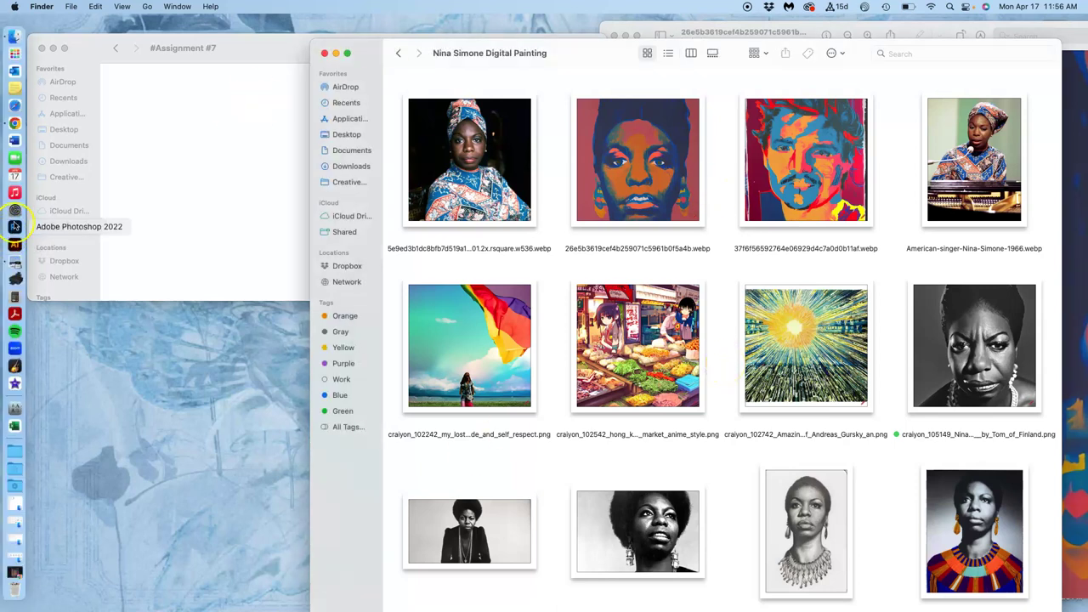
pyautogui.click(15, 230)
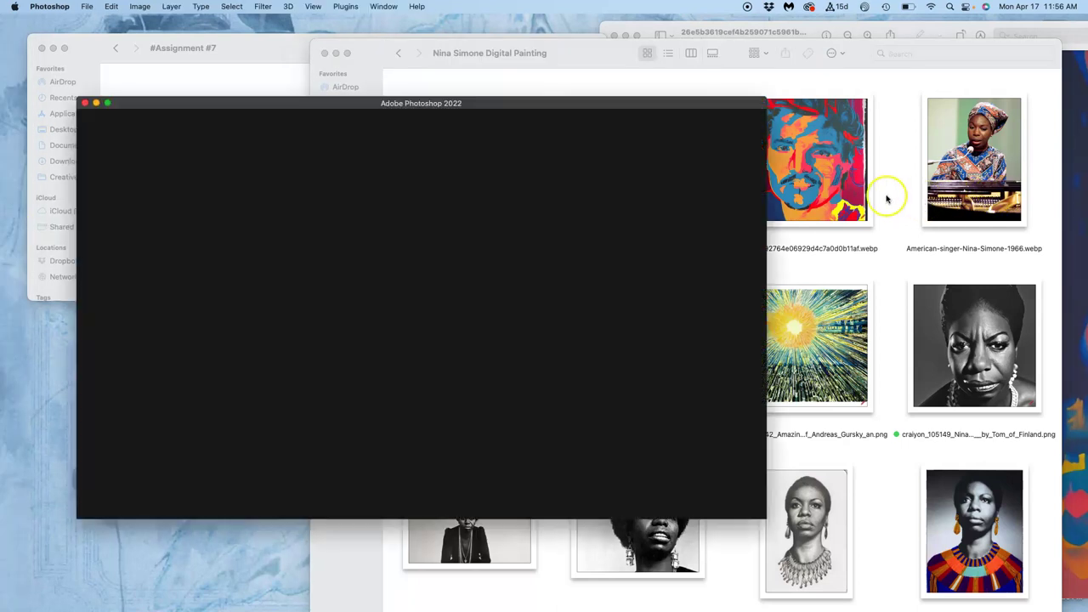
pyautogui.click(895, 192)
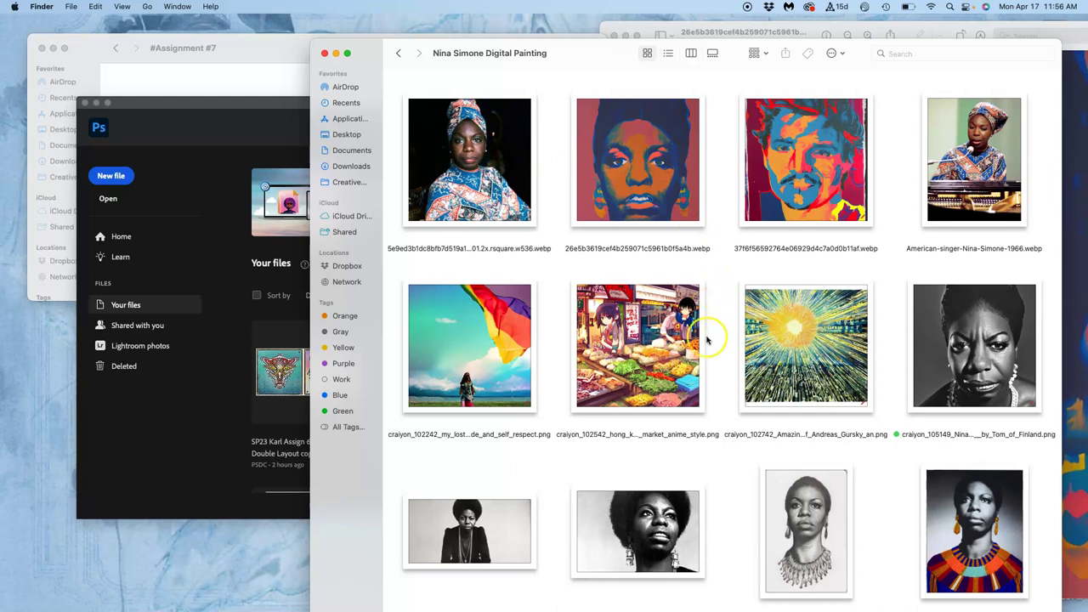
pyautogui.scroll(-3, 705, 345)
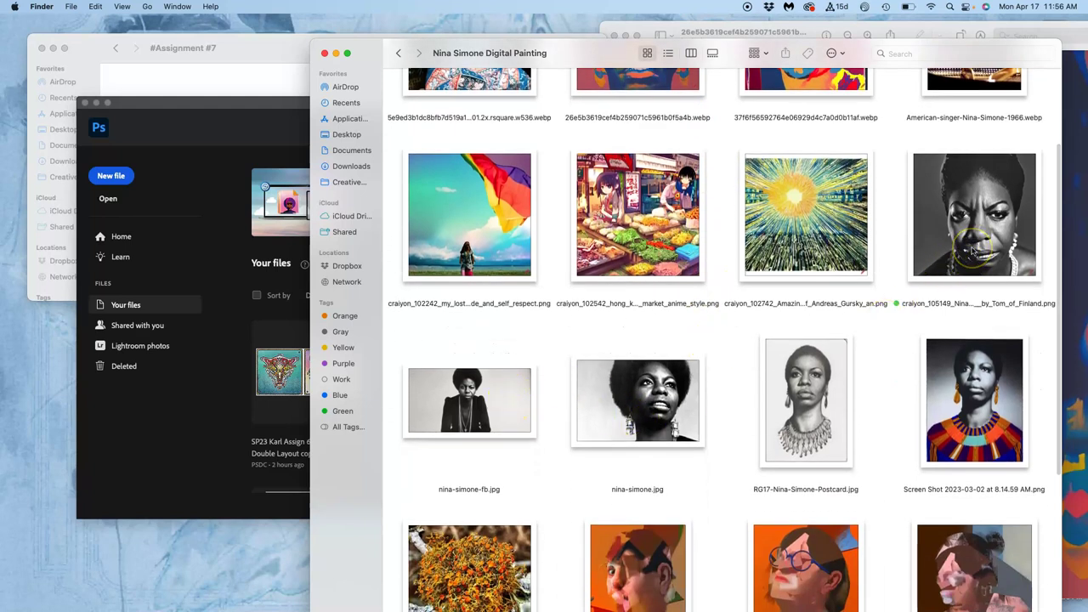
pyautogui.scroll(2, 972, 249)
pyautogui.scroll(5, 935, 289)
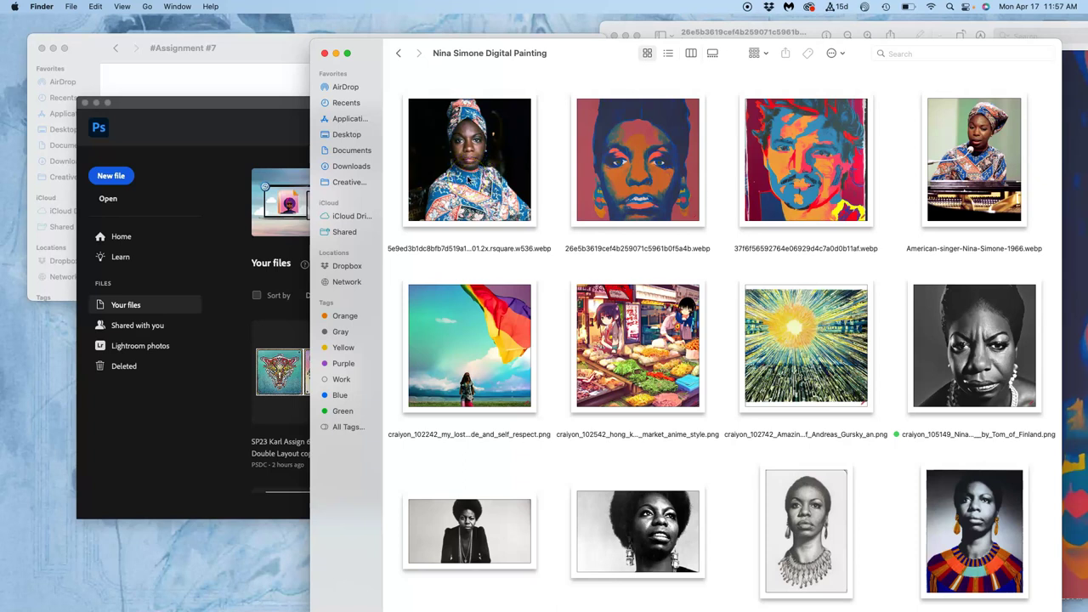
# Create a new document with Width 8 and Height 10 in Inches at 350 ppi
pyautogui.click(227, 150)
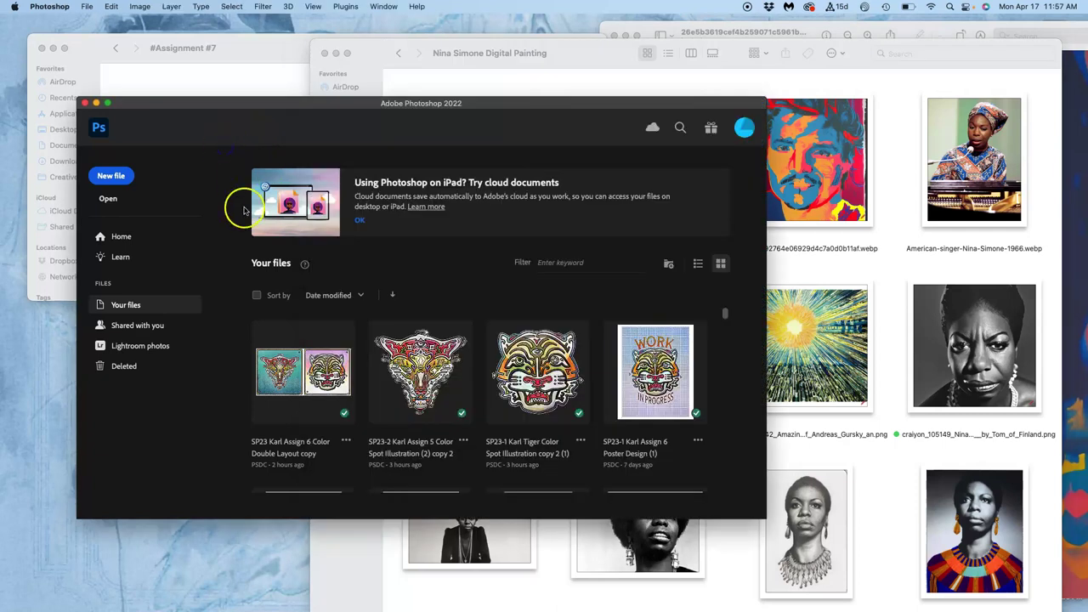
pyautogui.click(115, 175)
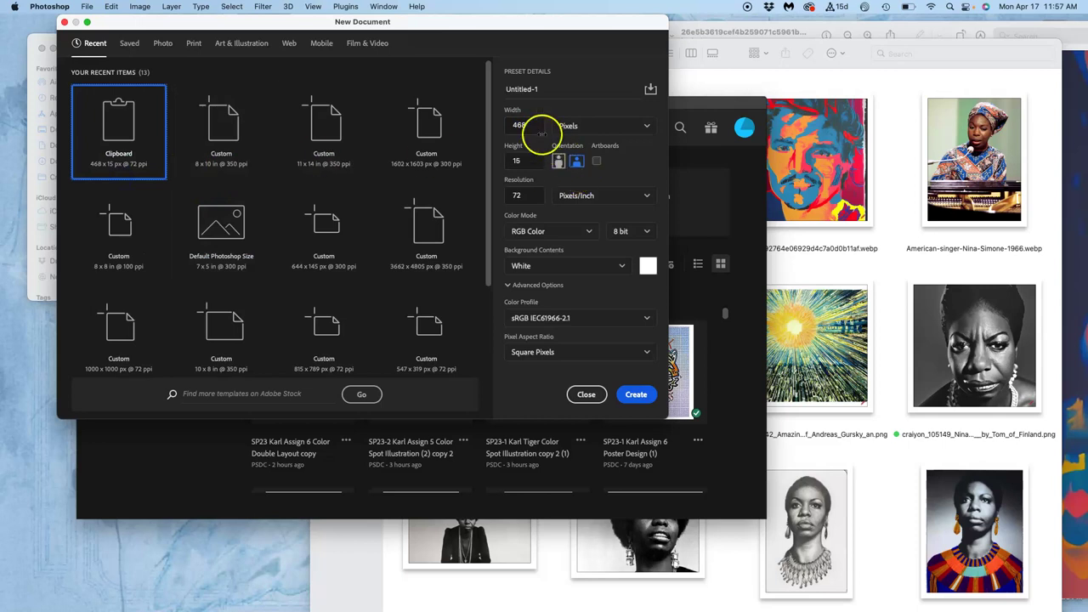
pyautogui.doubleClick(530, 126)
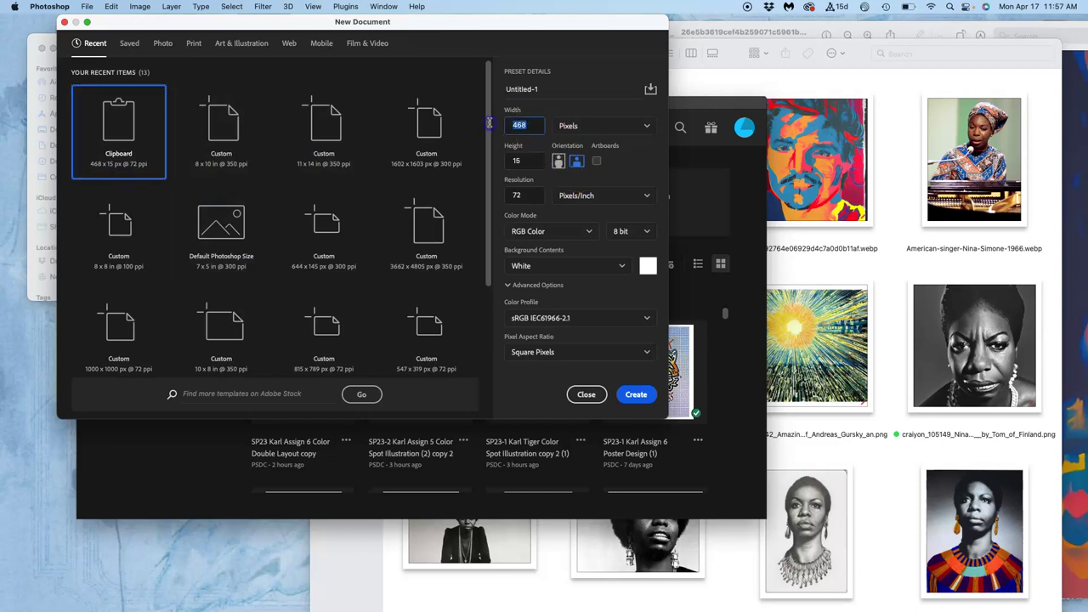
pyautogui.write('8')
pyautogui.doubleClick(516, 160)
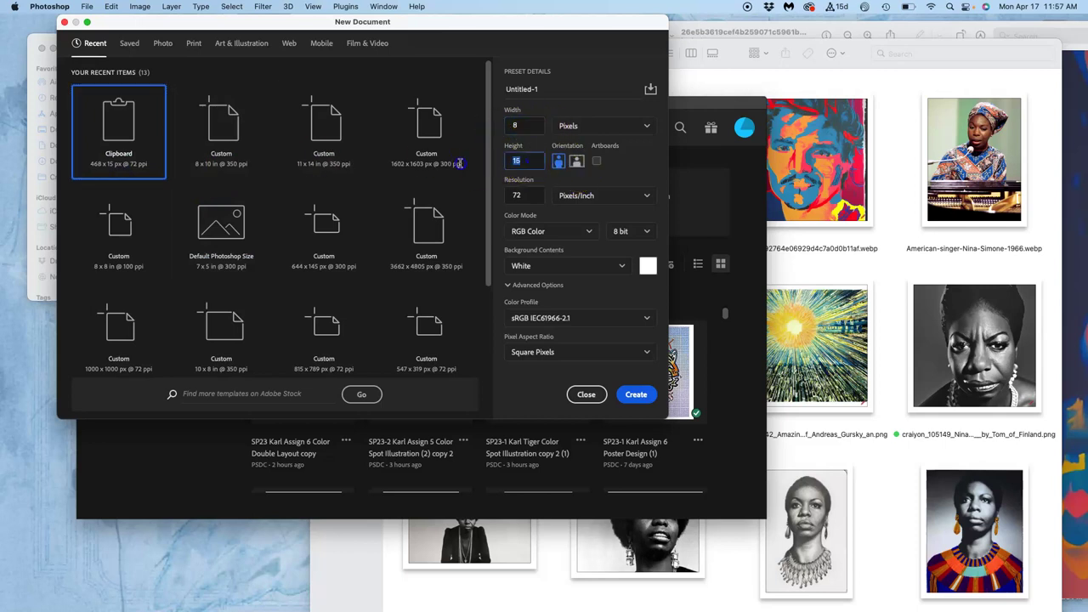
pyautogui.write('10')
pyautogui.click(583, 126)
pyautogui.click(578, 167)
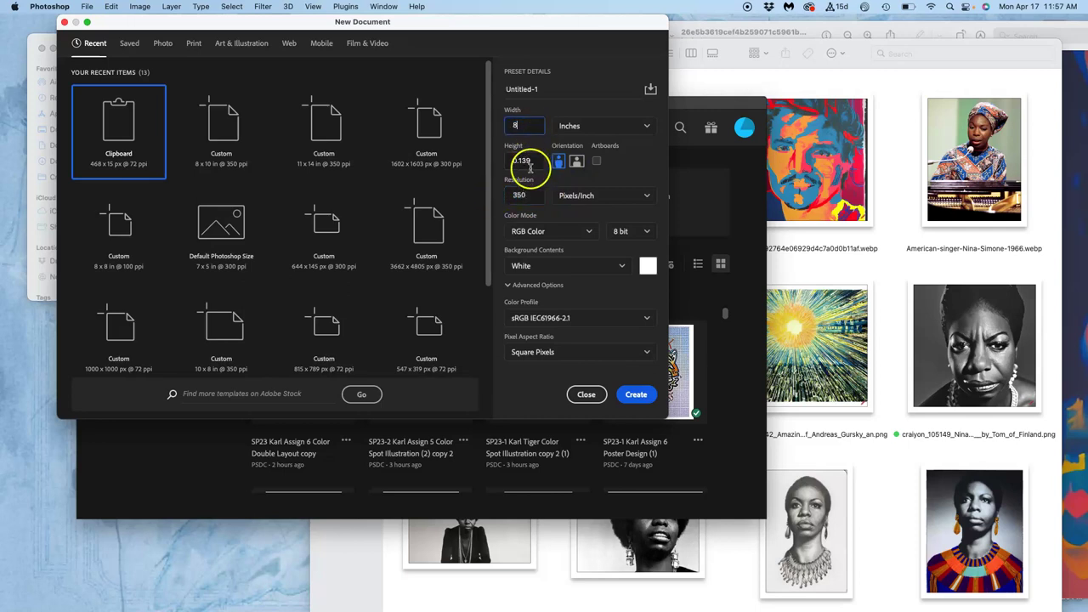
pyautogui.click(529, 166)
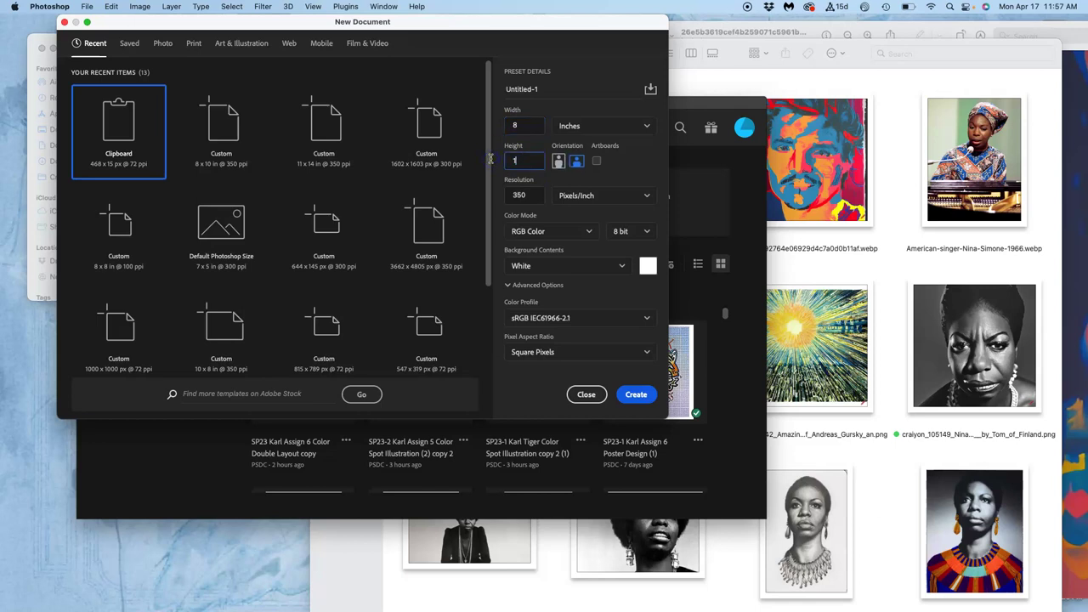
pyautogui.click(636, 394)
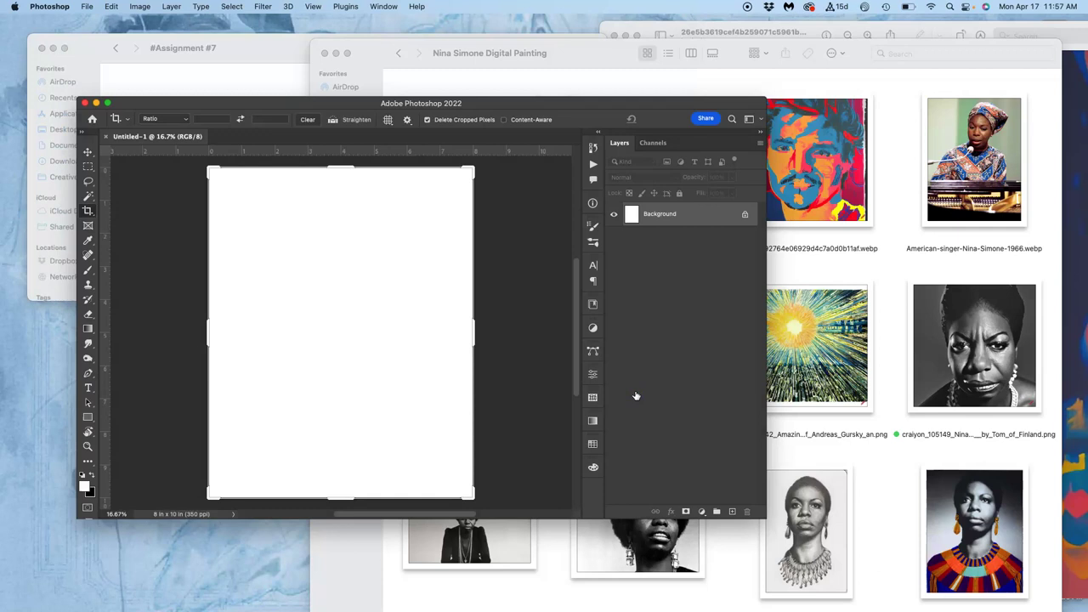
# Place the Photoshop window beside Finder, then place the turban portrait photo, shrunk, at top-left
pyautogui.click(810, 267)
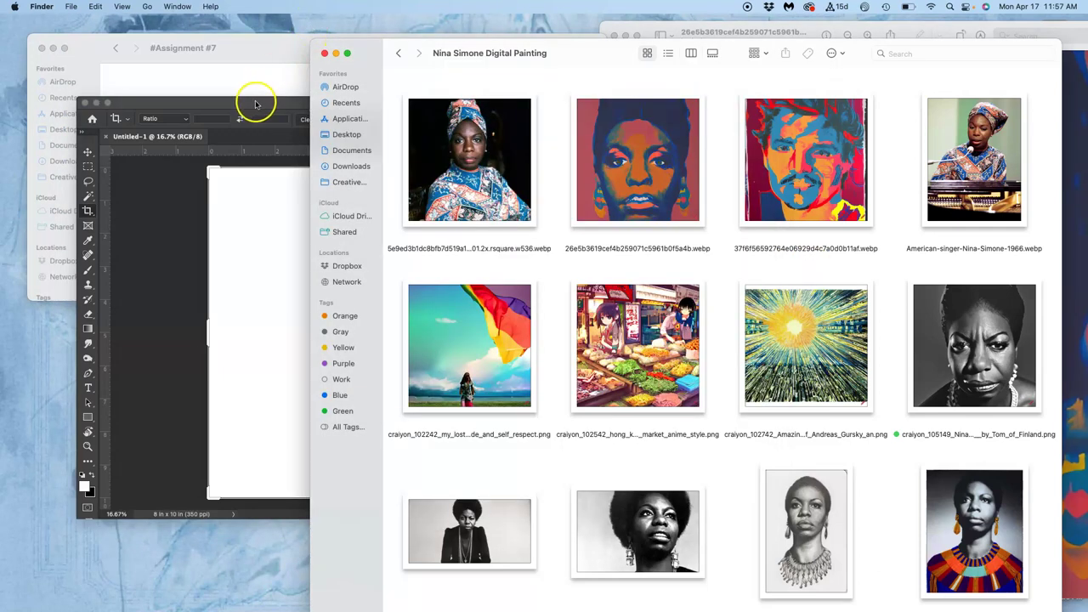
pyautogui.moveTo(255, 101); pyautogui.dragTo(181, 95)
pyautogui.moveTo(689, 88); pyautogui.dragTo(515, 50)
pyautogui.click(571, 152)
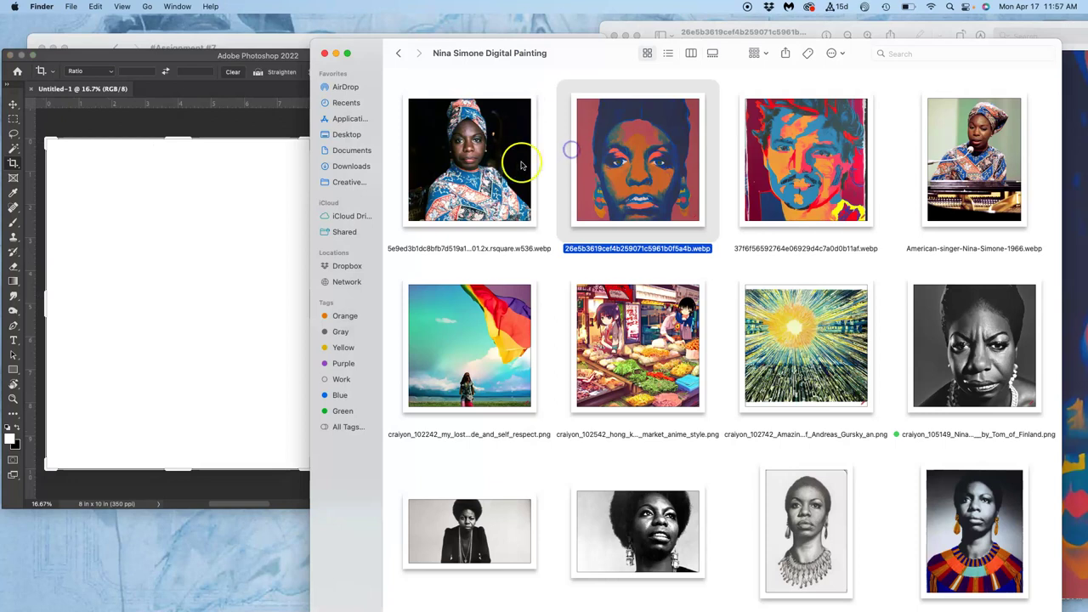
pyautogui.moveTo(515, 170); pyautogui.dragTo(252, 234)
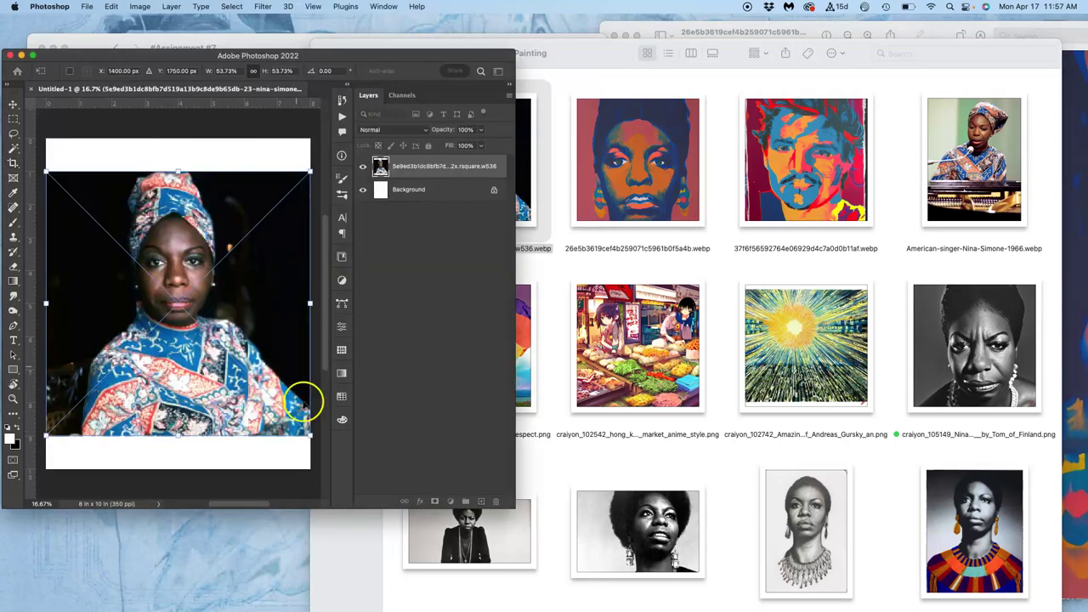
pyautogui.moveTo(309, 436); pyautogui.dragTo(177, 322)
pyautogui.moveTo(160, 275); pyautogui.dragTo(160, 241)
pyautogui.press('Return')
pyautogui.press('c')
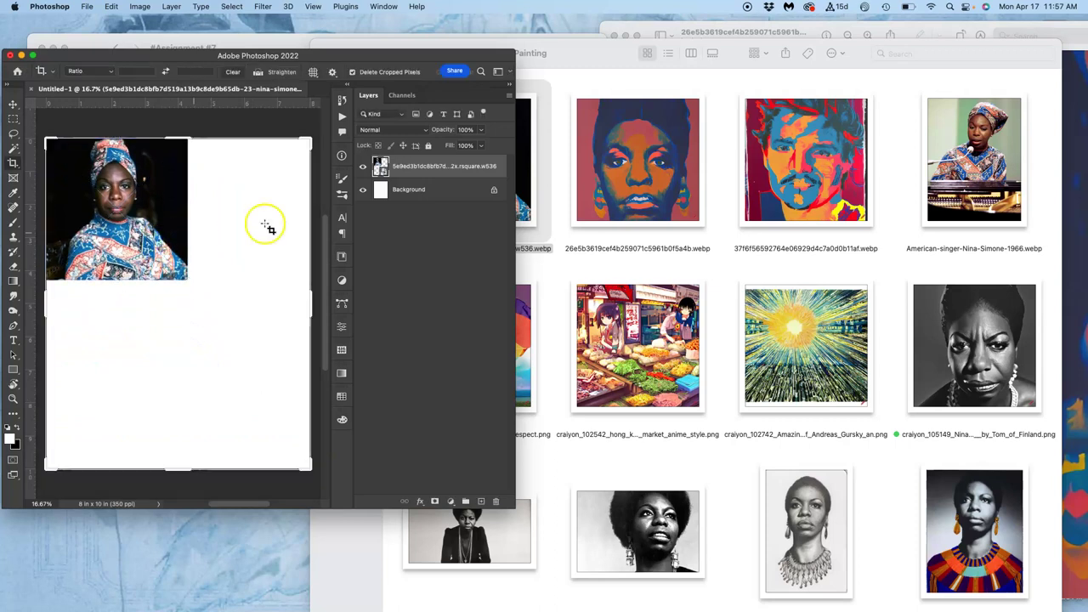
# Place the pop-art portrait, shrink it and move it up to the canvas top
pyautogui.click(665, 266)
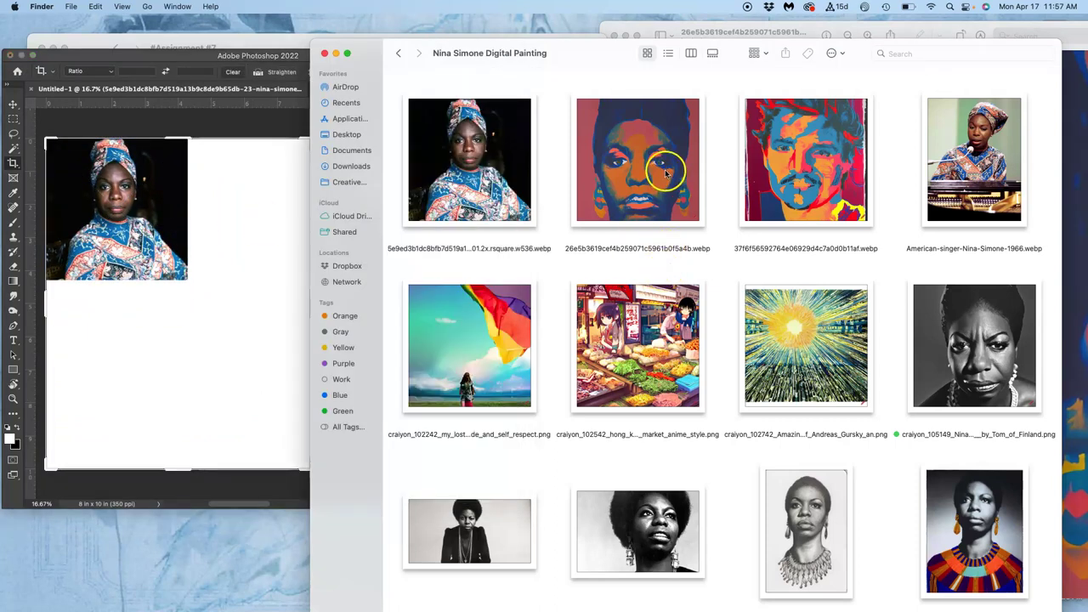
pyautogui.moveTo(646, 174); pyautogui.dragTo(297, 256)
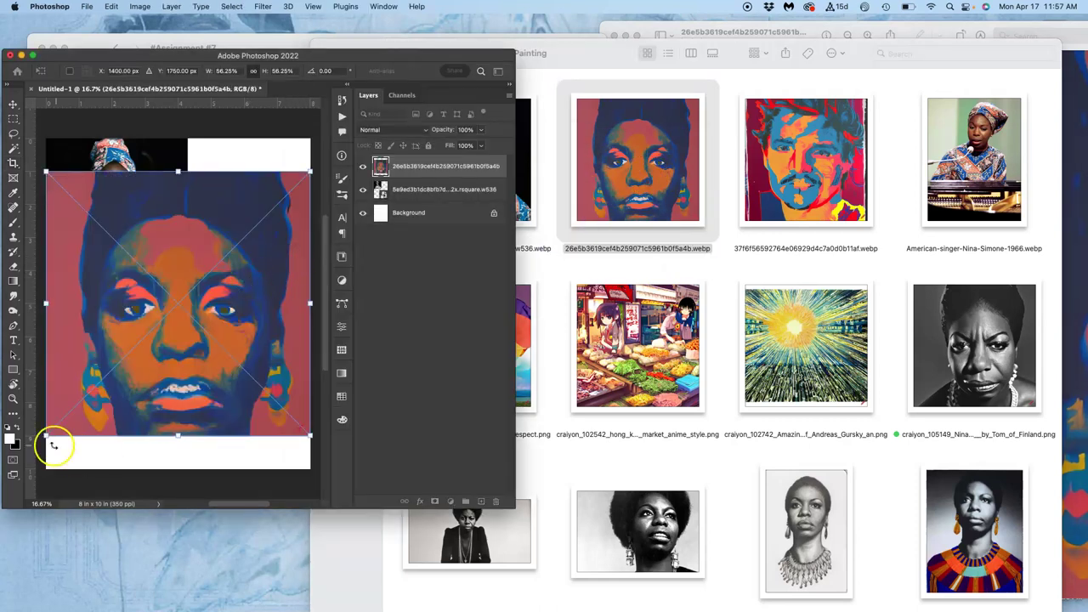
pyautogui.moveTo(48, 437); pyautogui.dragTo(249, 356)
pyautogui.click(253, 268)
pyautogui.moveTo(254, 268); pyautogui.dragTo(254, 236)
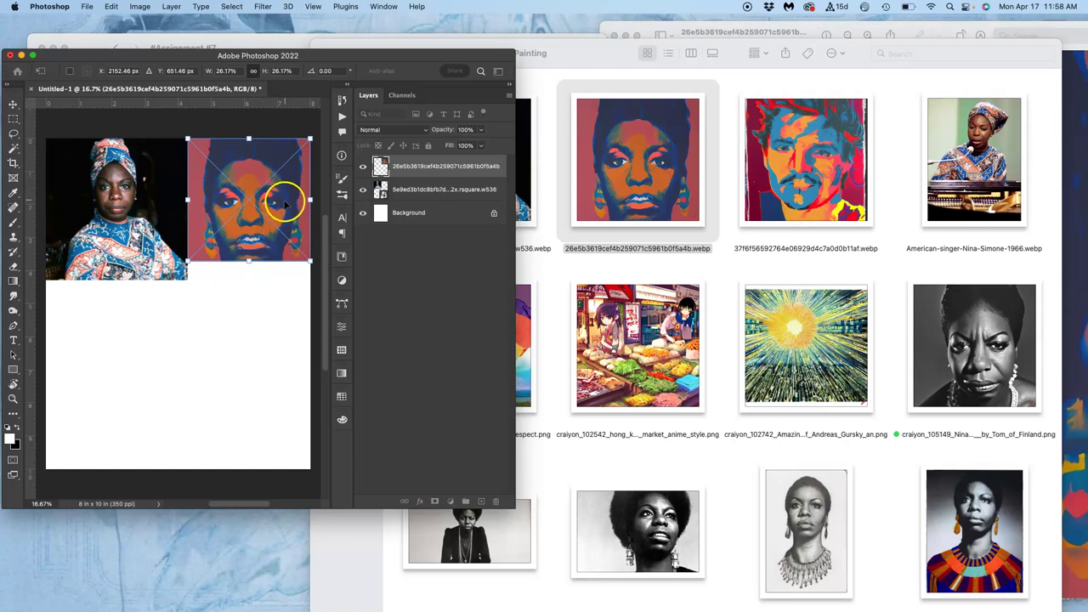
pyautogui.press('c')
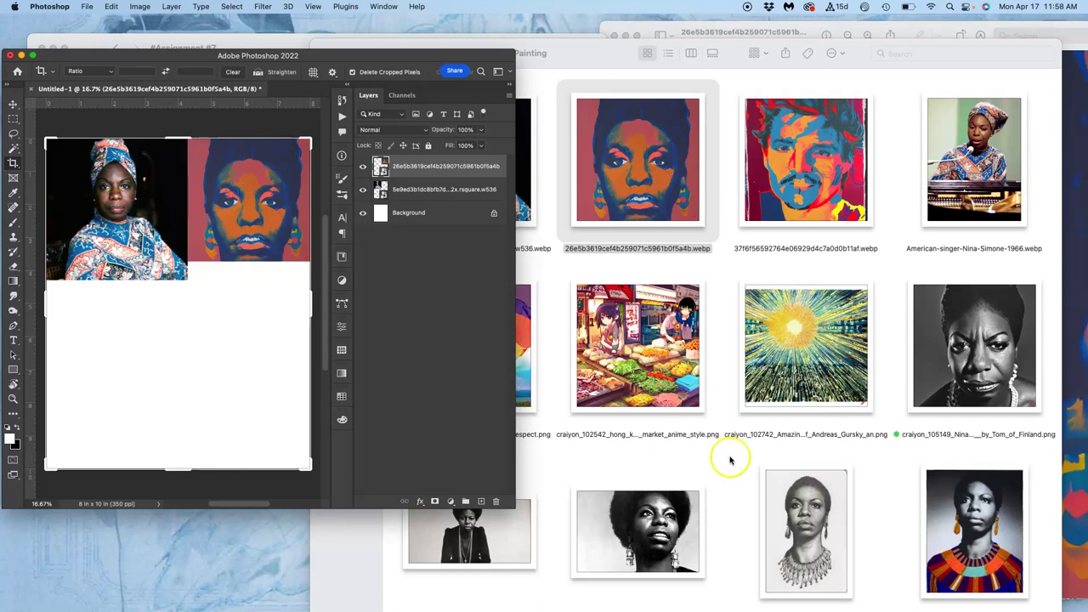
# Place the 1966 piano photo and shrink it below the turban portrait
pyautogui.moveTo(973, 149); pyautogui.dragTo(258, 368)
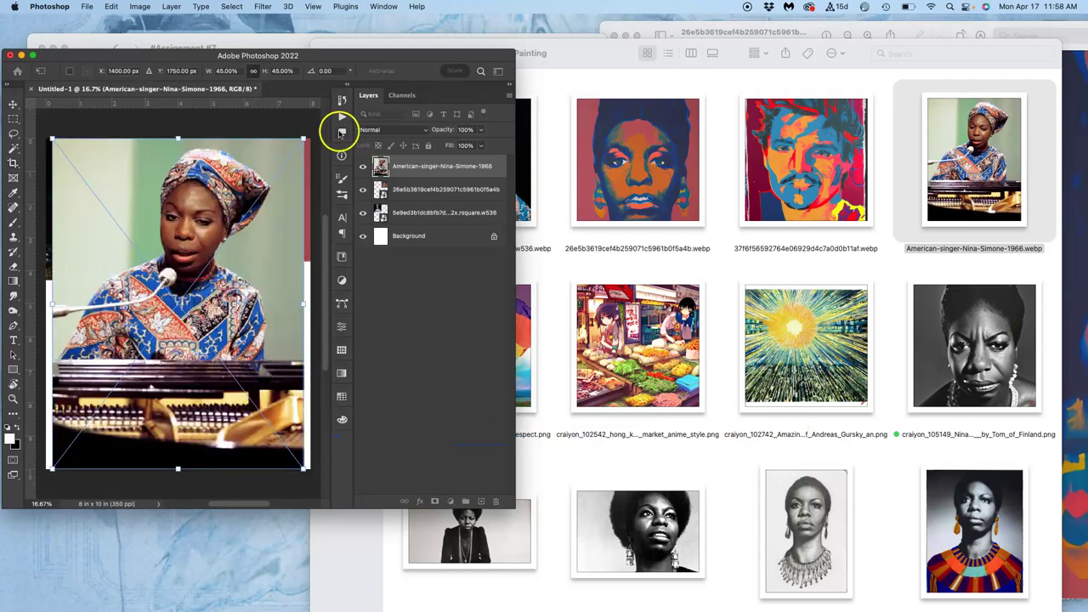
pyautogui.moveTo(302, 138); pyautogui.dragTo(99, 308)
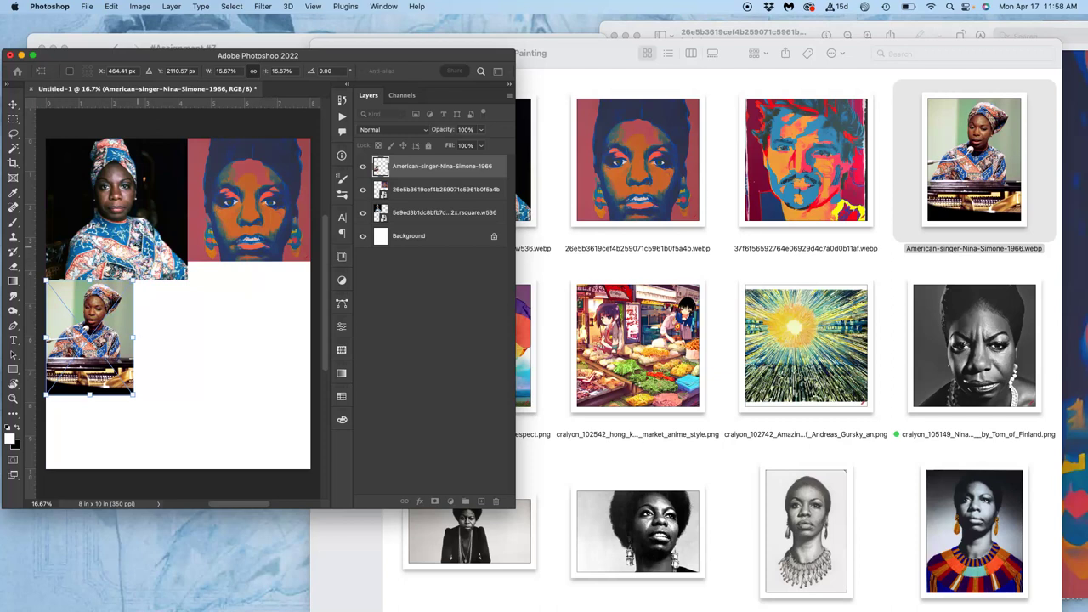
pyautogui.press('Return')
pyautogui.press('c')
pyautogui.click(161, 224)
pyautogui.click(102, 187)
# Enlarge the turban portrait photo with Free Transform and shift it slightly left
pyautogui.click(11, 104)
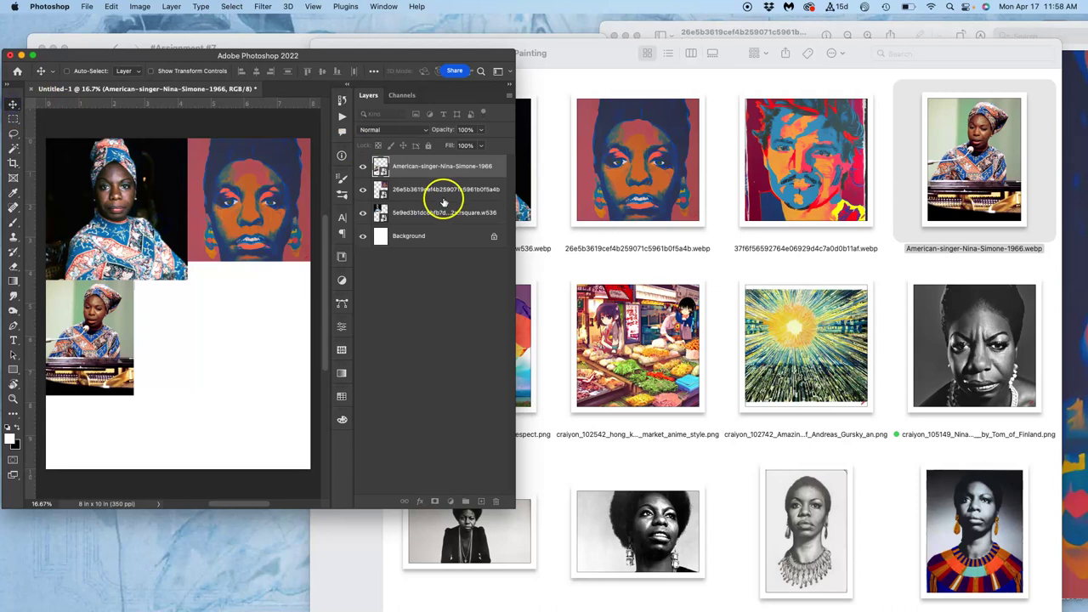
pyautogui.click(401, 212)
pyautogui.press('super')
pyautogui.press('super+t')
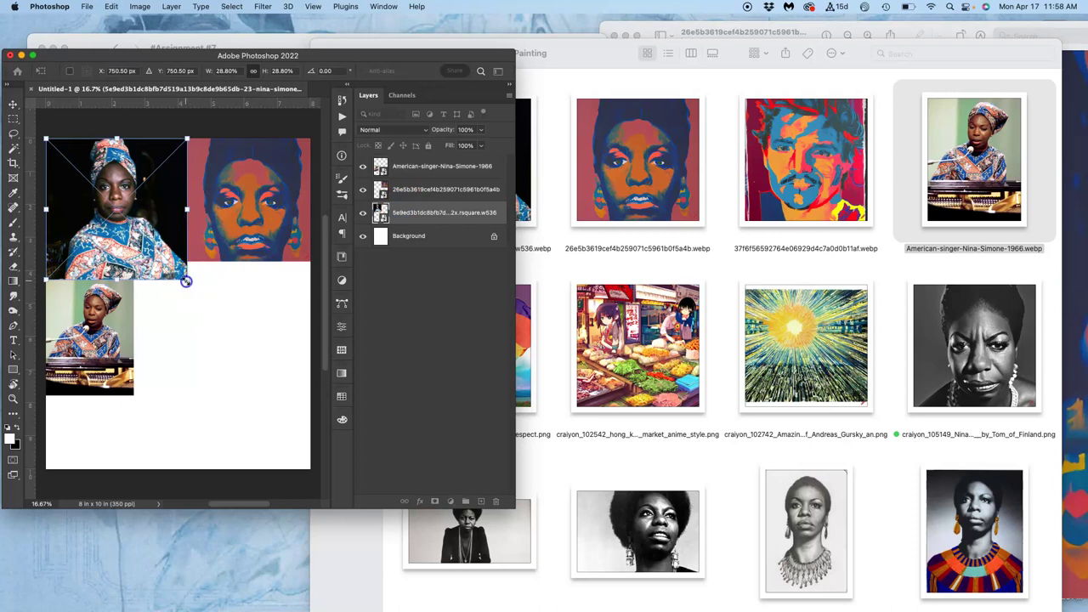
pyautogui.moveTo(186, 282); pyautogui.dragTo(215, 337)
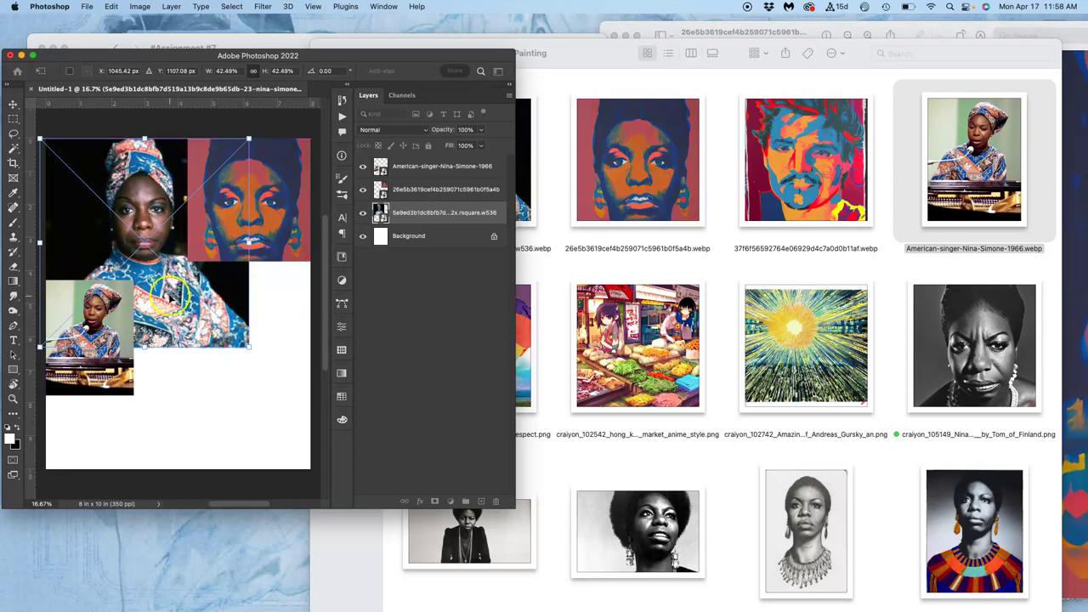
pyautogui.moveTo(143, 221); pyautogui.dragTo(125, 227)
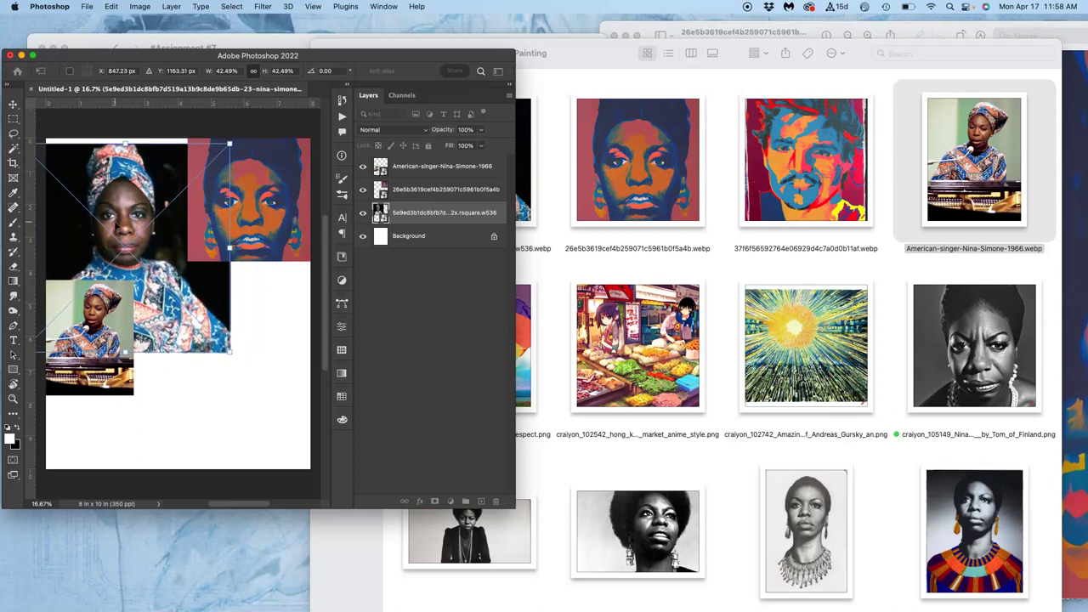
pyautogui.press('Return')
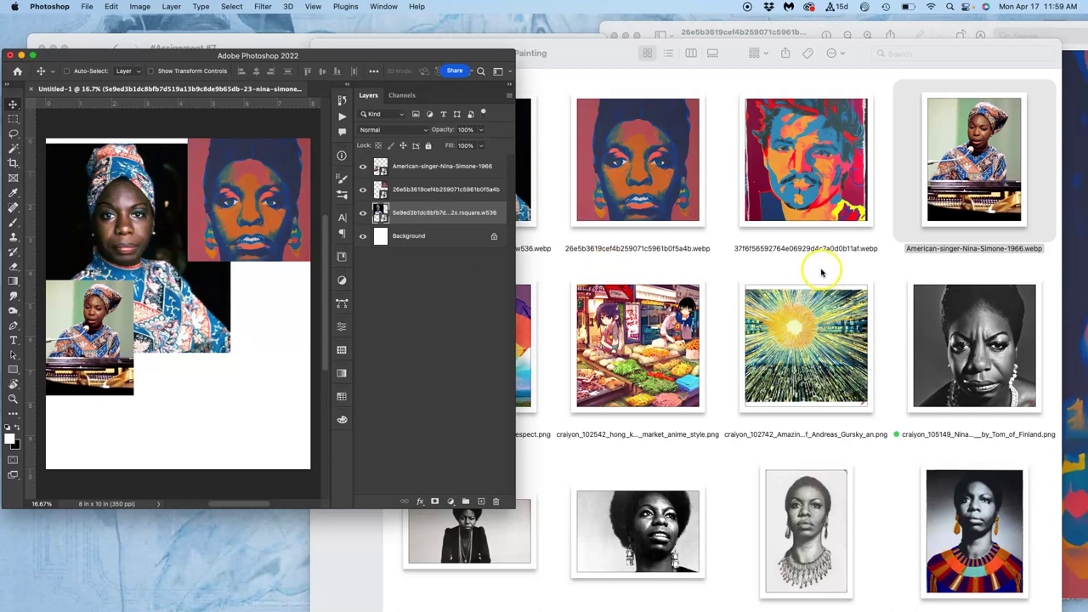
# Place the red-and-blue pop-art face, rainbow flag and anime market scene, each shrunk toward the lower right
pyautogui.moveTo(824, 199); pyautogui.dragTo(257, 325)
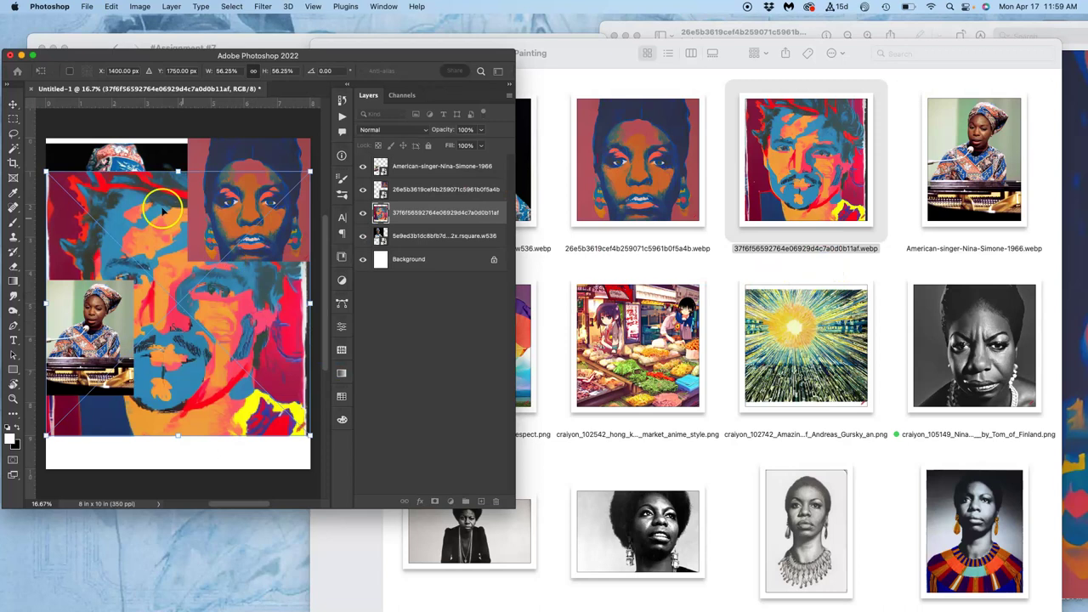
pyautogui.moveTo(45, 171); pyautogui.dragTo(161, 284)
pyautogui.press('Return')
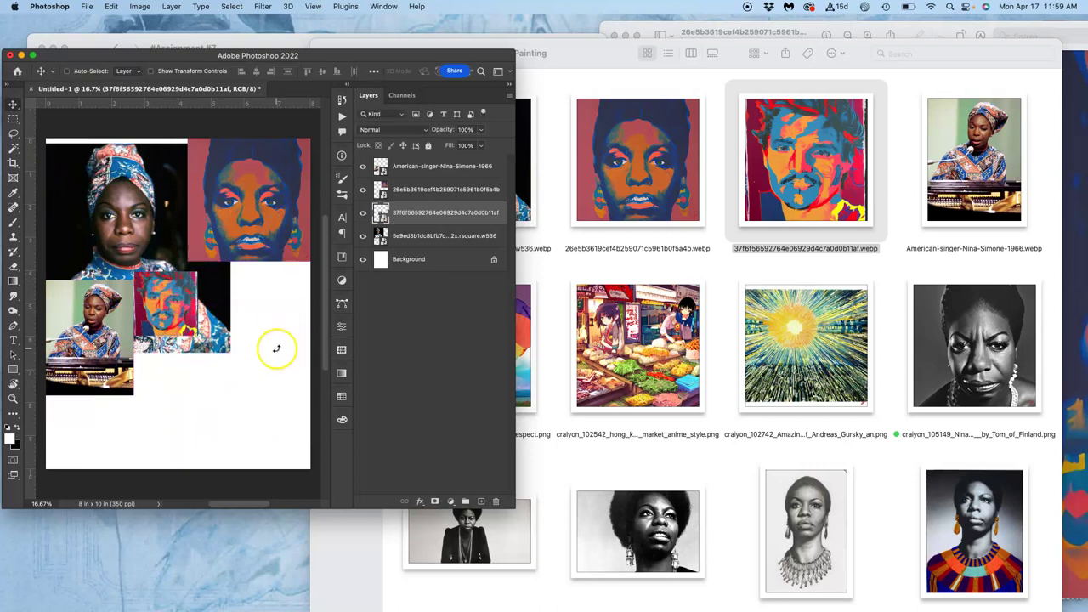
pyautogui.click(698, 364)
pyautogui.moveTo(517, 381); pyautogui.dragTo(255, 417)
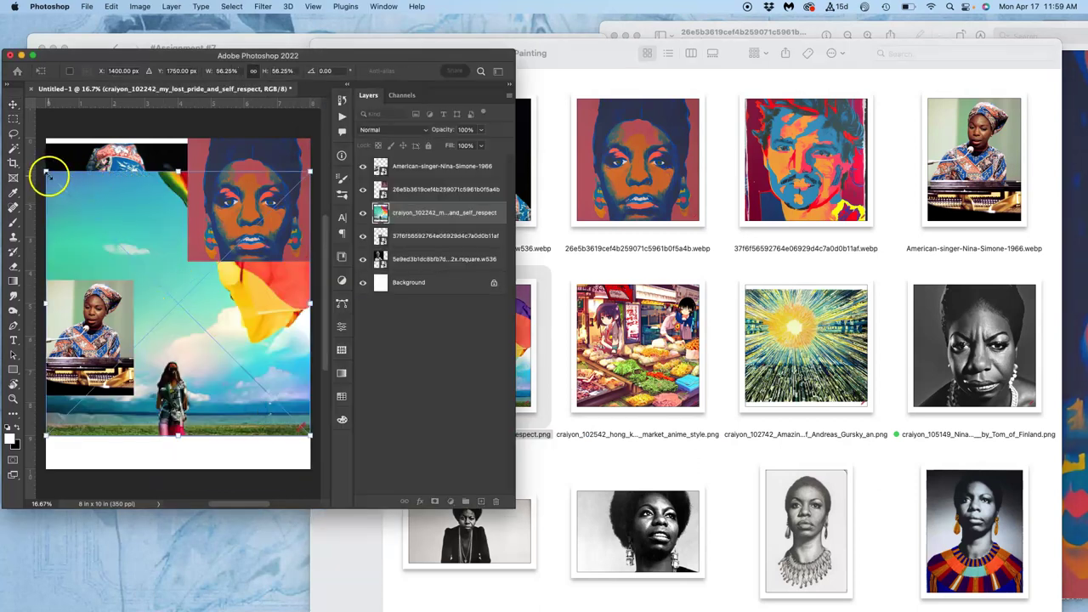
pyautogui.moveTo(47, 172); pyautogui.dragTo(233, 270)
pyautogui.press('Return')
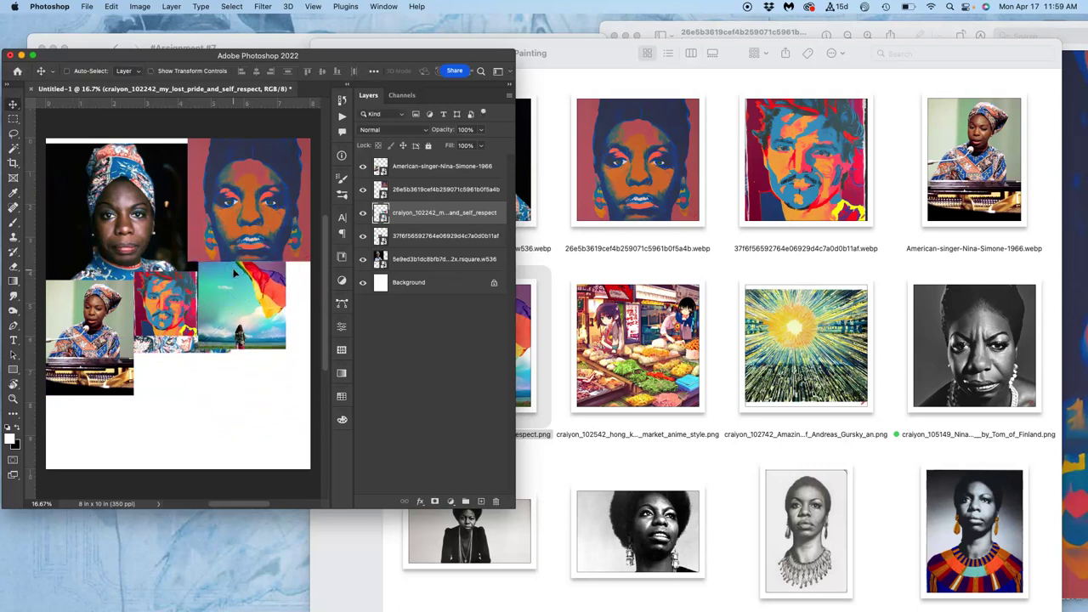
pyautogui.click(650, 340)
pyautogui.moveTo(650, 340); pyautogui.dragTo(272, 381)
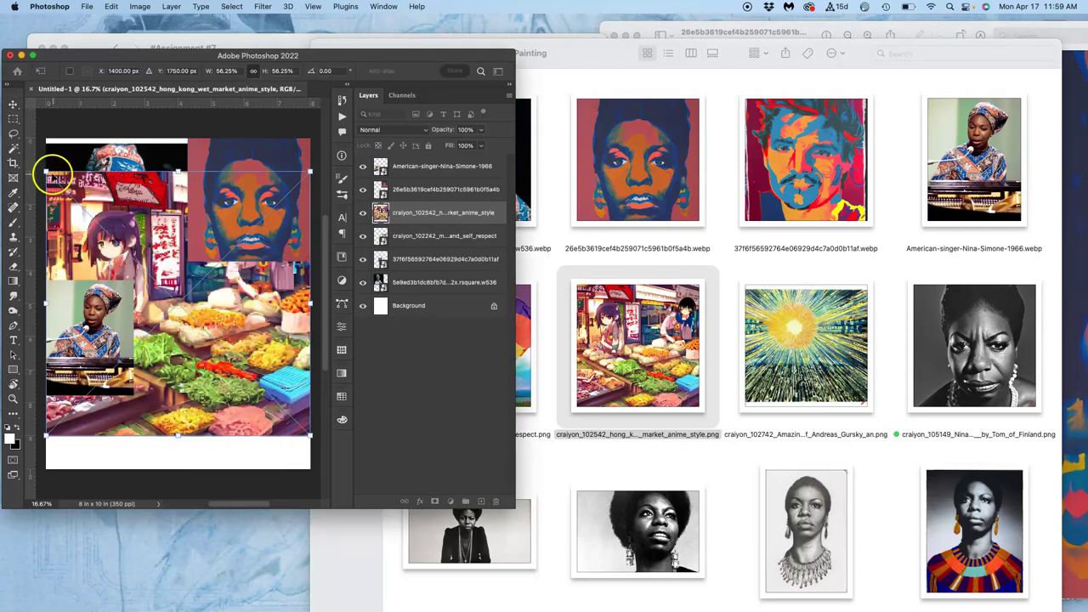
pyautogui.moveTo(47, 172); pyautogui.dragTo(244, 315)
pyautogui.press('Return')
# View the market scene full size in Preview, then move its collage tile further left
pyautogui.doubleClick(633, 331)
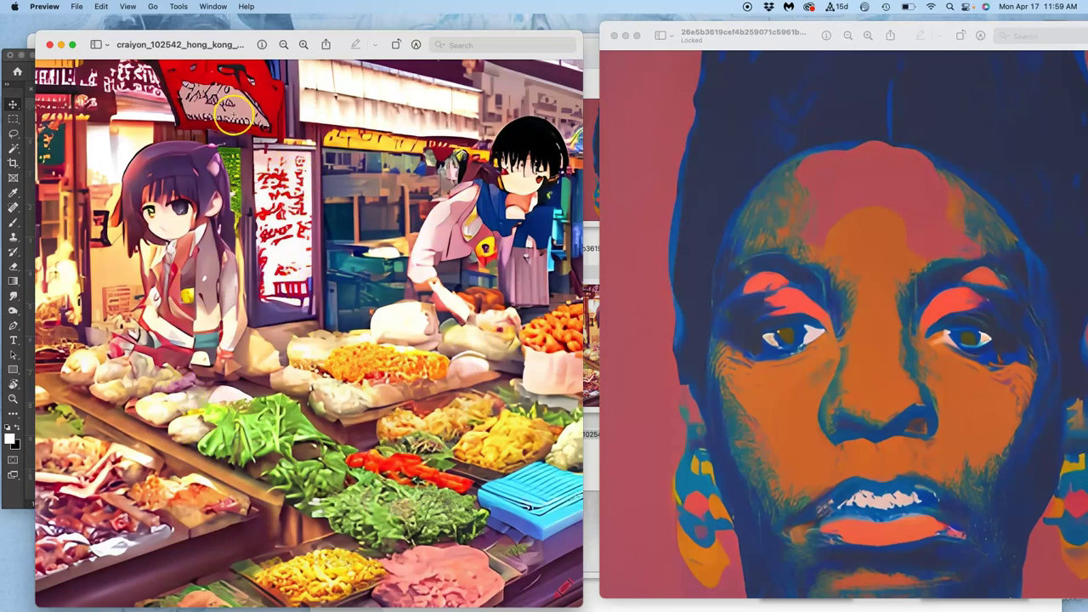
pyautogui.click(51, 44)
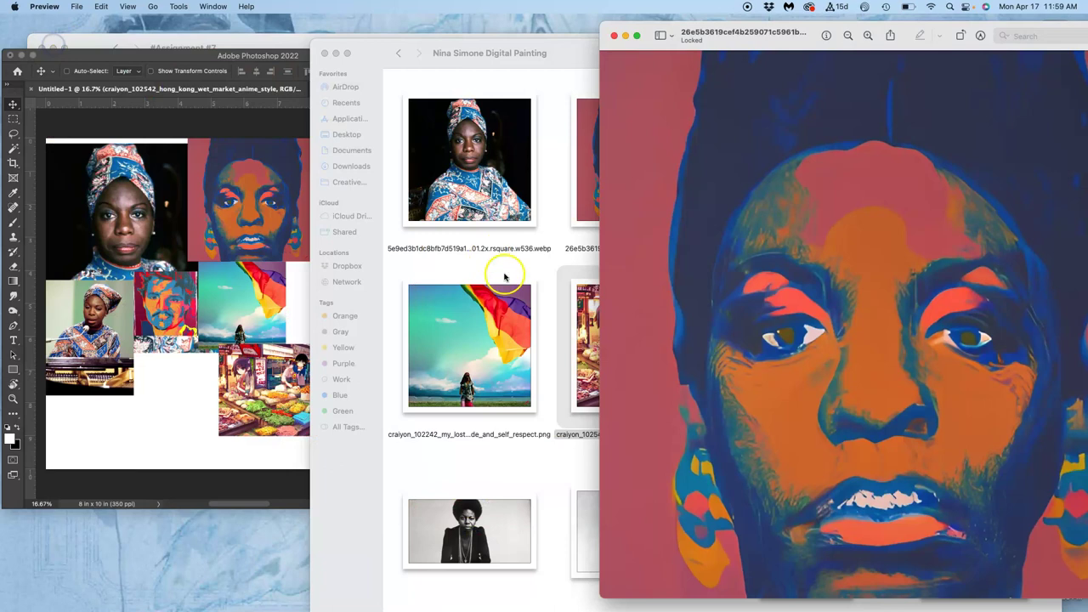
pyautogui.click(542, 277)
pyautogui.click(246, 382)
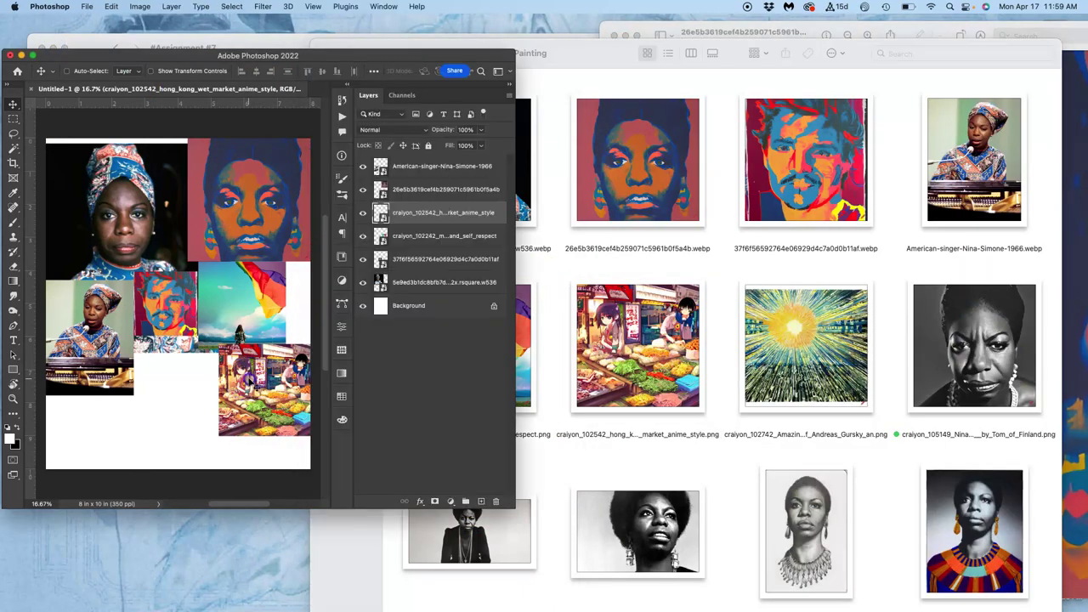
pyautogui.moveTo(266, 389); pyautogui.dragTo(181, 382)
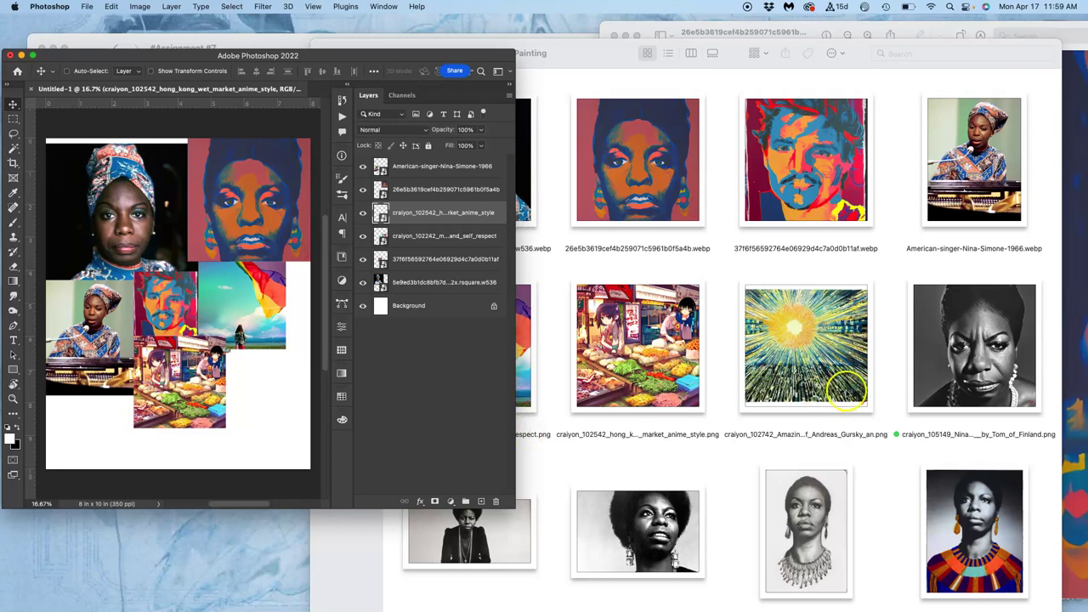
# View the sunburst image full size in Preview and close it
pyautogui.click(826, 336)
pyautogui.doubleClick(827, 336)
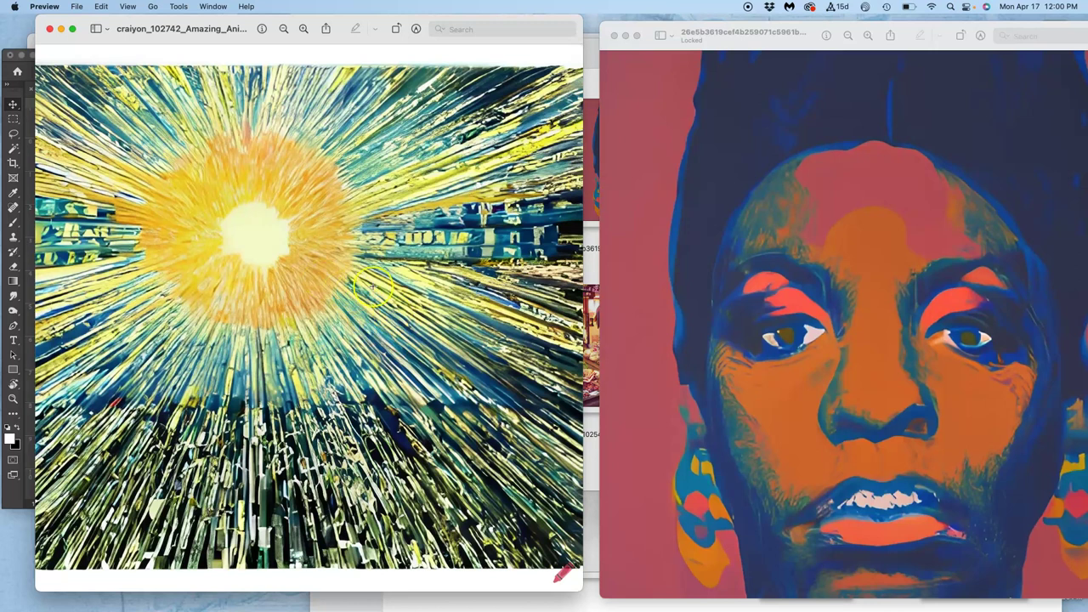
pyautogui.click(49, 31)
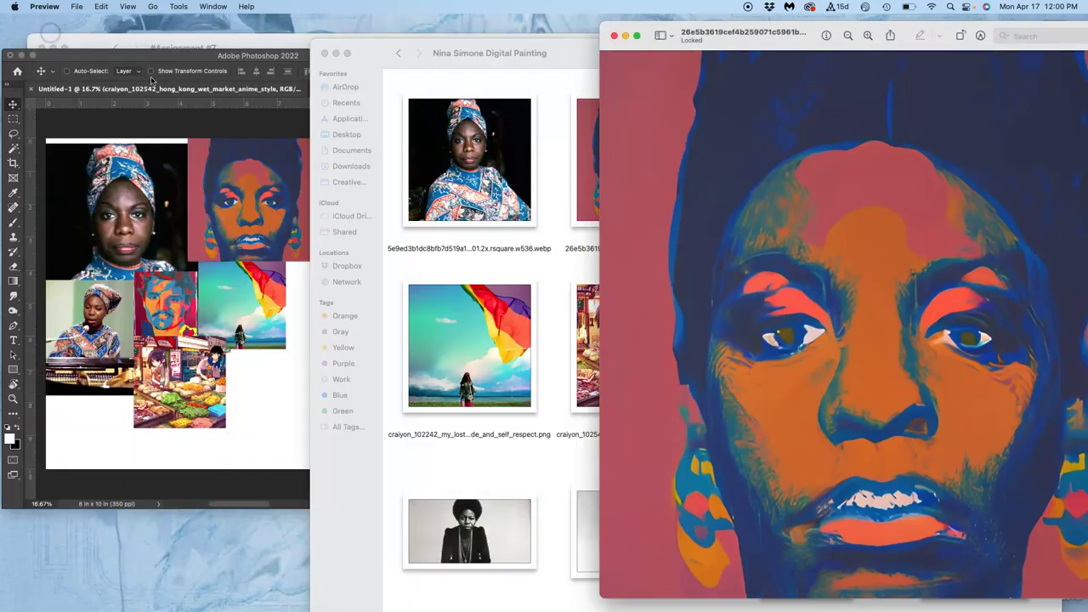
pyautogui.click(550, 336)
# Place the sunburst image, shrunk beside the market scene at lower right
pyautogui.moveTo(769, 327); pyautogui.dragTo(270, 415)
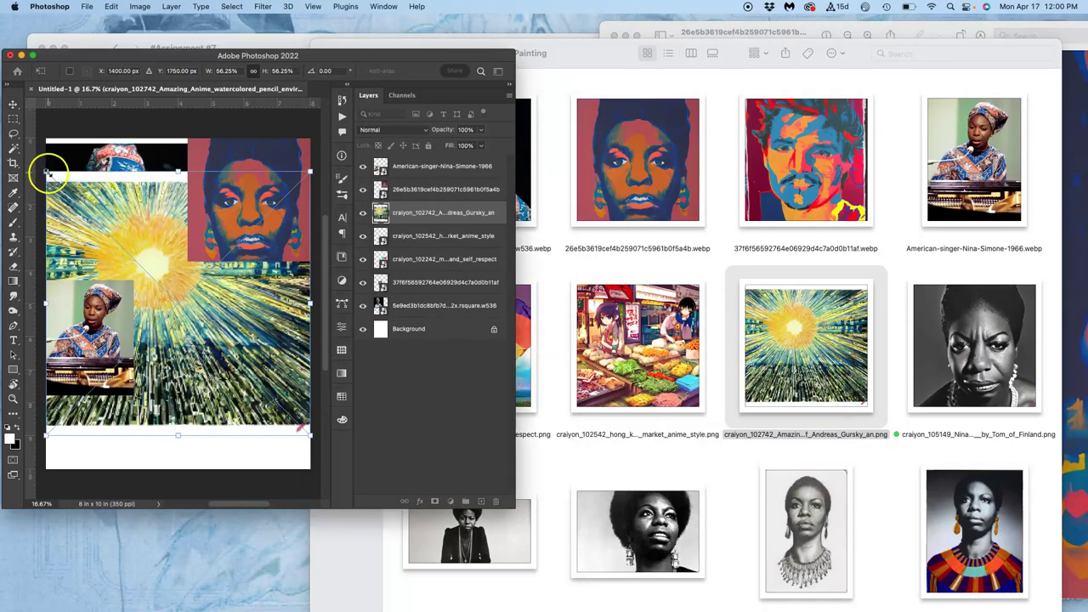
pyautogui.moveTo(47, 172); pyautogui.dragTo(244, 311)
pyautogui.press('Return')
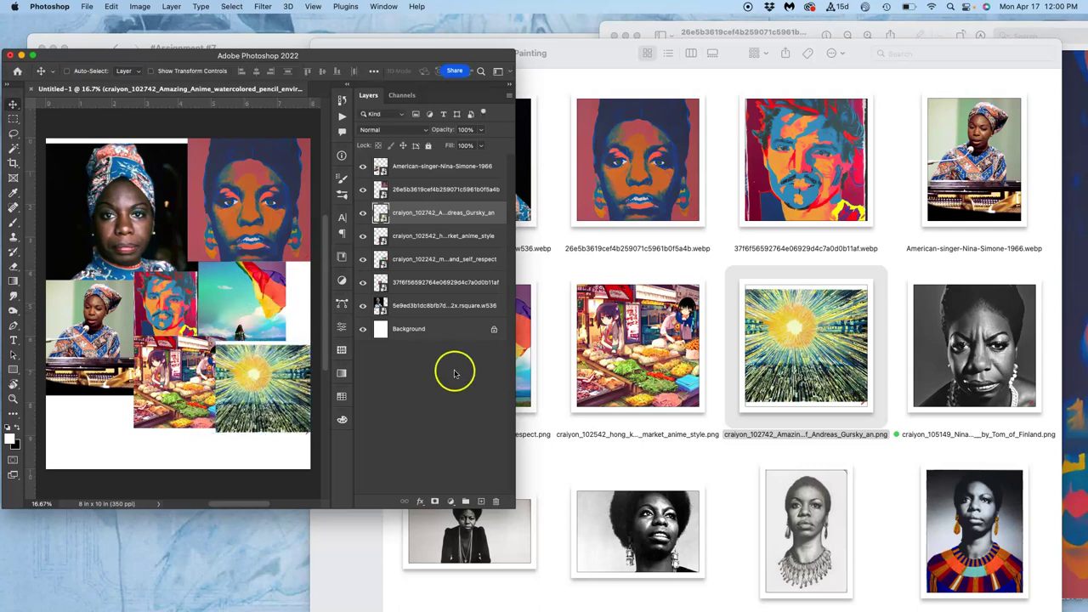
# Place the black-and-white portrait at lower left, bring its layer to the top, and enlarge it slightly
pyautogui.click(808, 444)
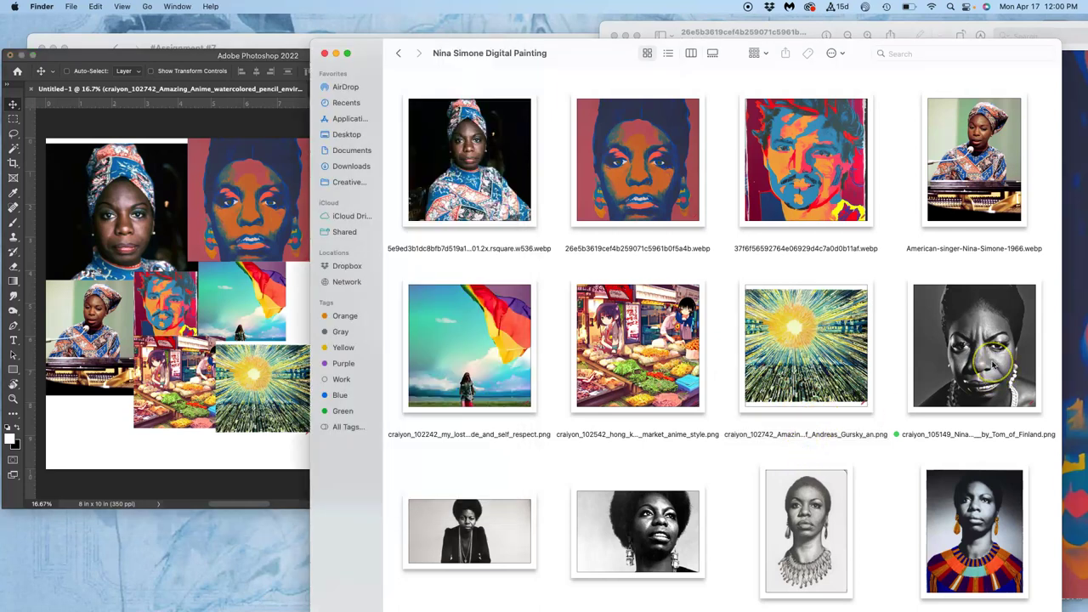
pyautogui.moveTo(993, 364); pyautogui.dragTo(289, 411)
pyautogui.moveTo(240, 321); pyautogui.dragTo(239, 354)
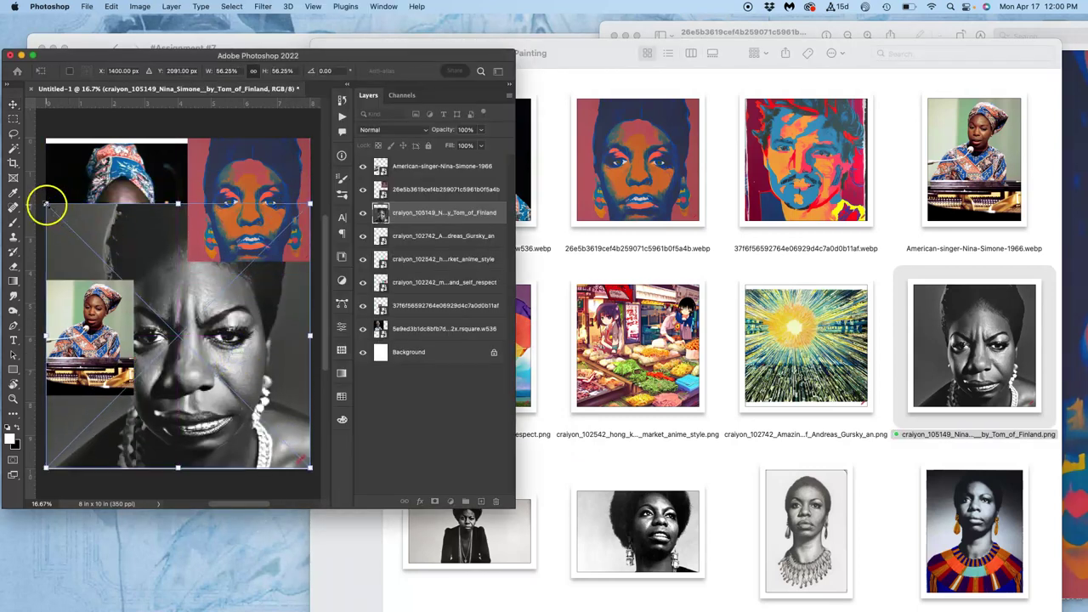
pyautogui.moveTo(46, 204); pyautogui.dragTo(97, 407)
pyautogui.press('Return')
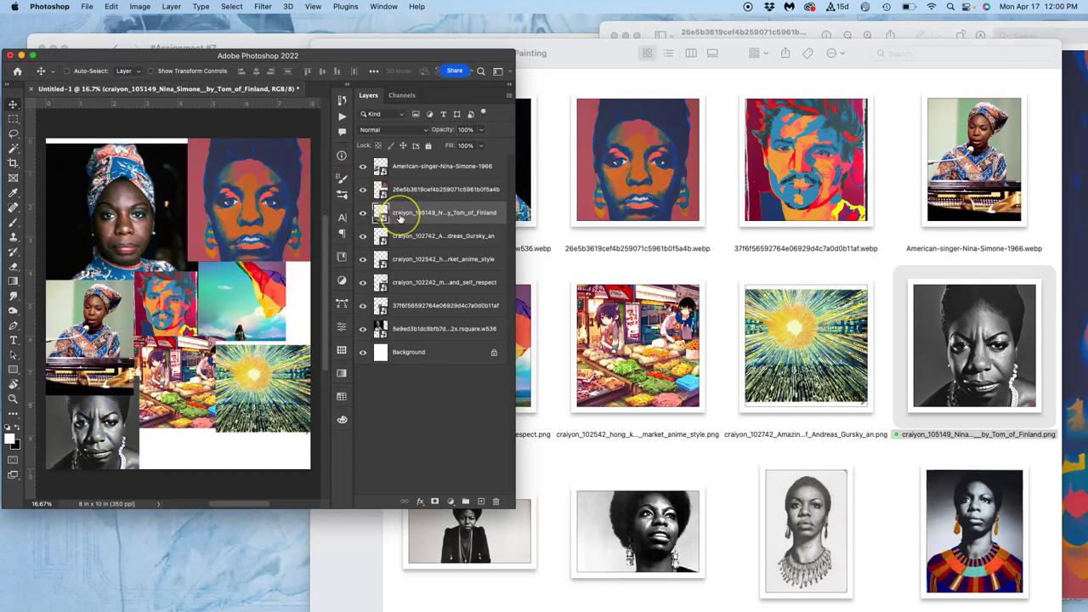
pyautogui.press('super+shift+bracketright')
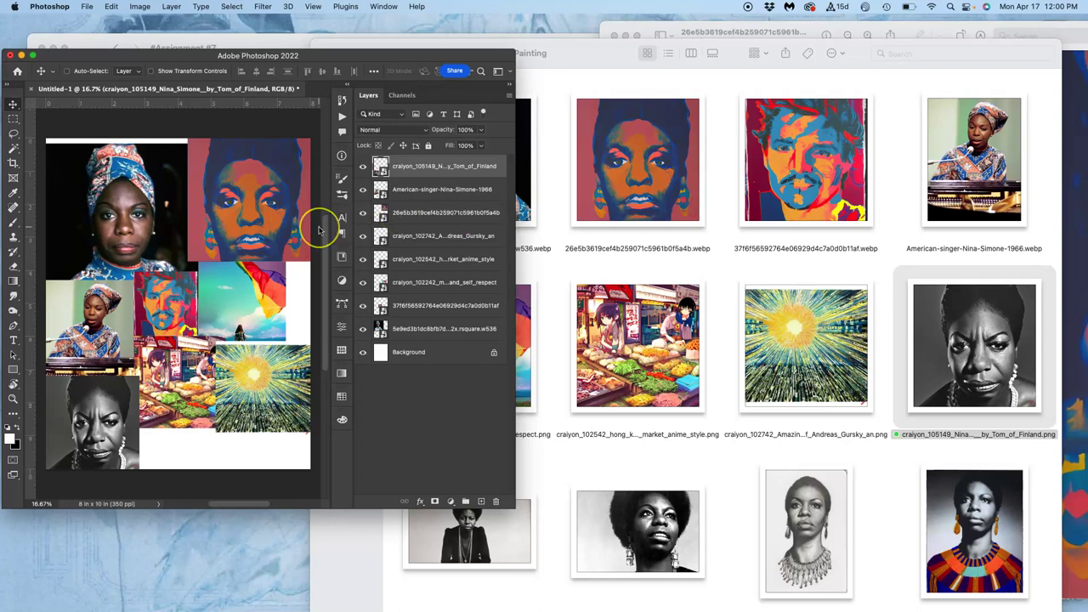
pyautogui.press('super+t')
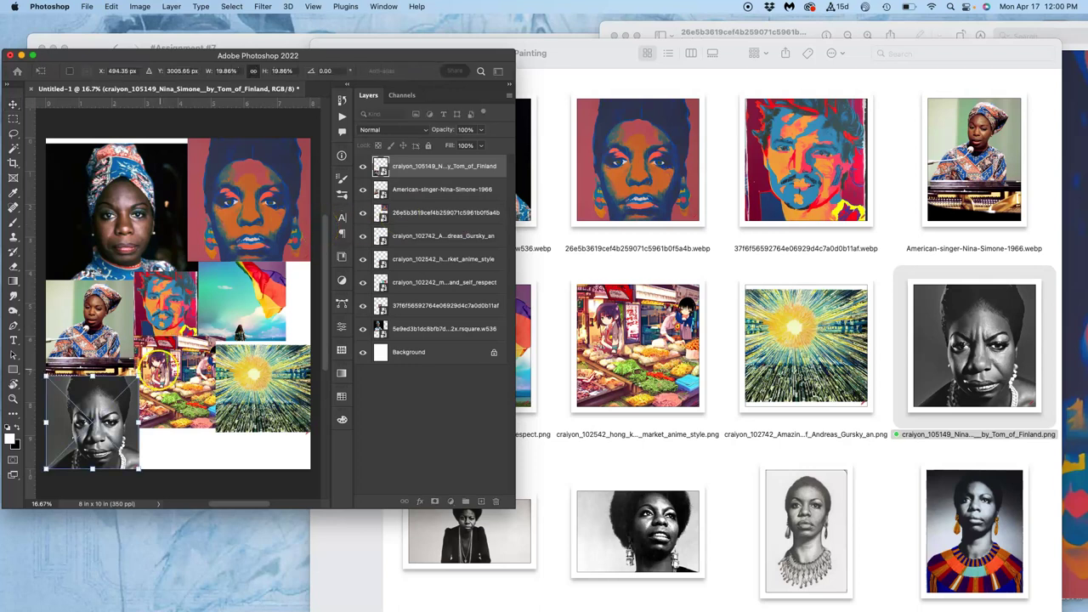
pyautogui.moveTo(139, 374); pyautogui.dragTo(158, 355)
pyautogui.press('Return')
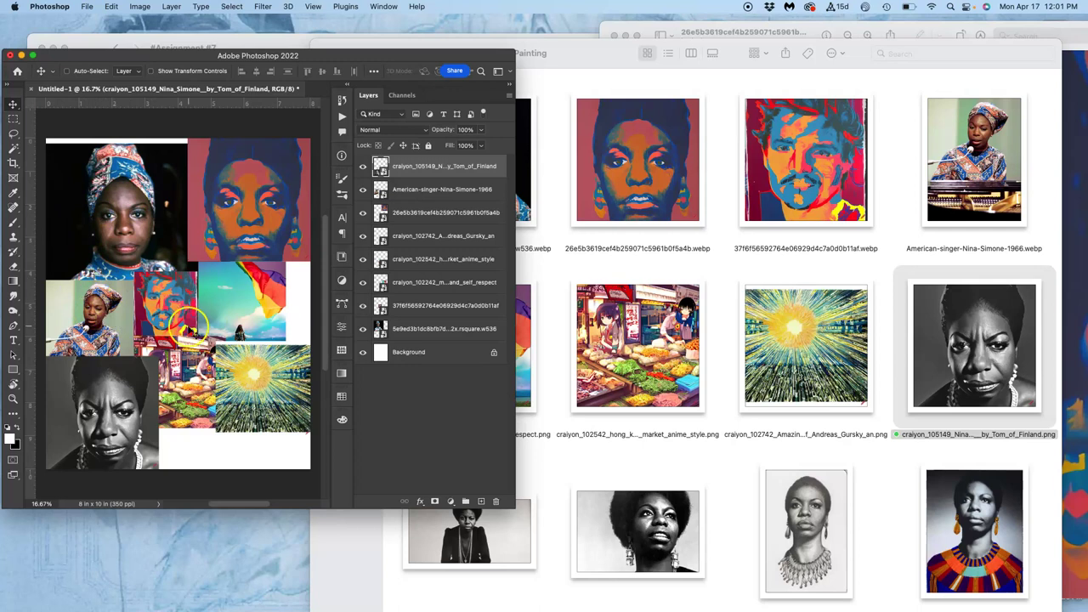
# Place Screen Shot 8.46.24 as a small tile beside the black-and-white portrait and enlarge the window
pyautogui.click(617, 478)
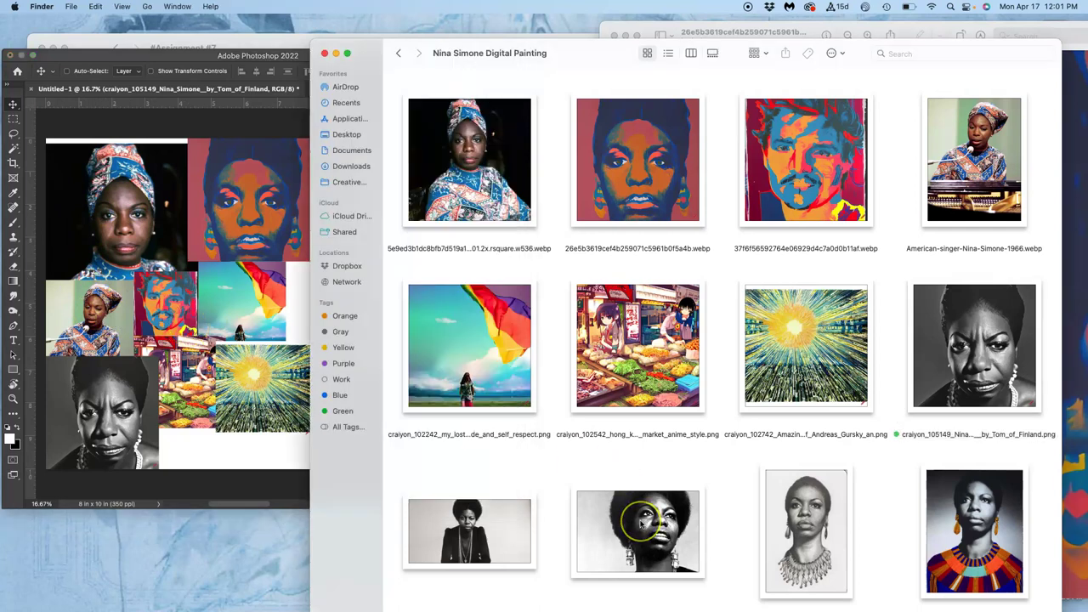
pyautogui.scroll(-5, 633, 518)
pyautogui.scroll(-5, 641, 524)
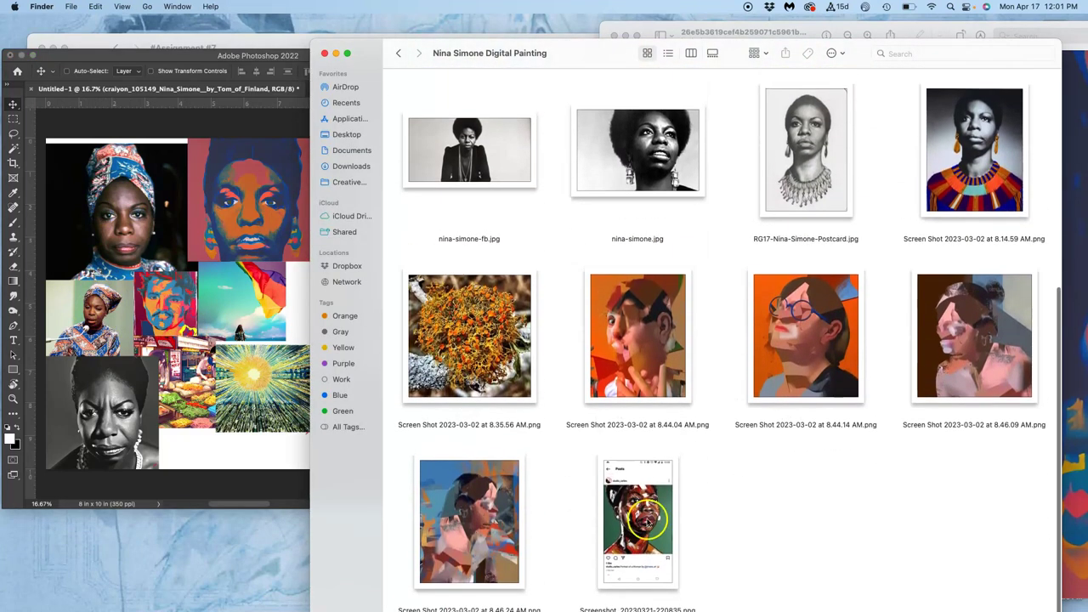
pyautogui.moveTo(498, 502); pyautogui.dragTo(231, 392)
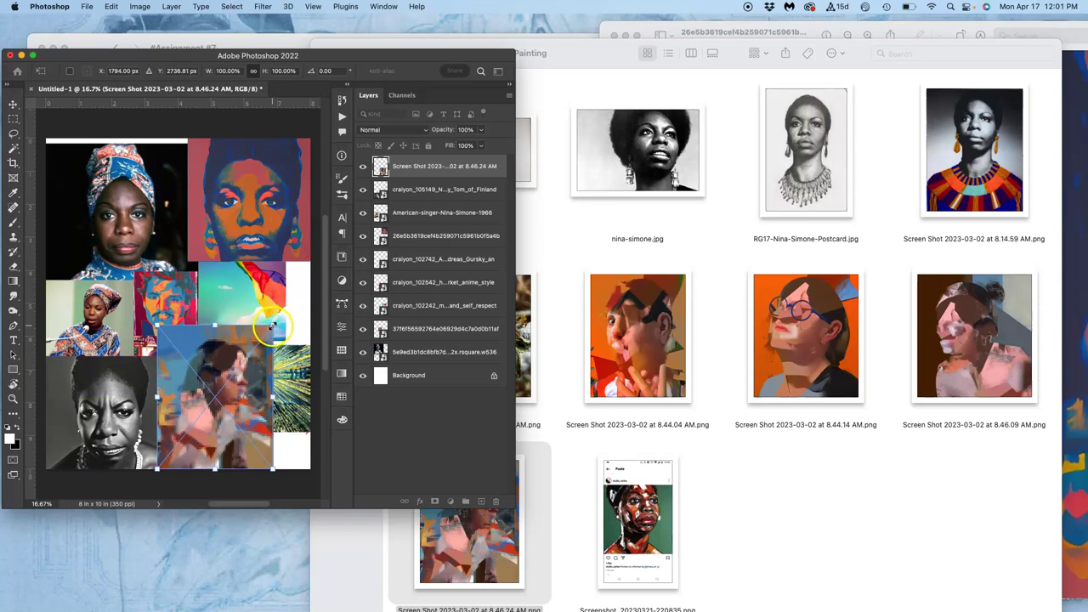
pyautogui.moveTo(273, 324); pyautogui.dragTo(219, 391)
pyautogui.press('Return')
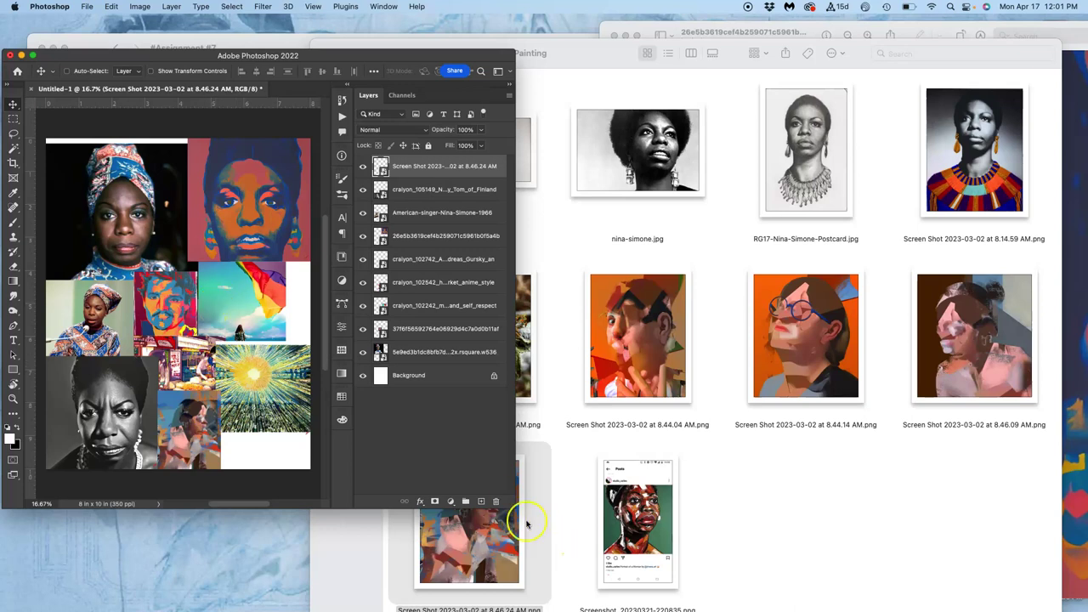
pyautogui.moveTo(513, 505); pyautogui.dragTo(771, 610)
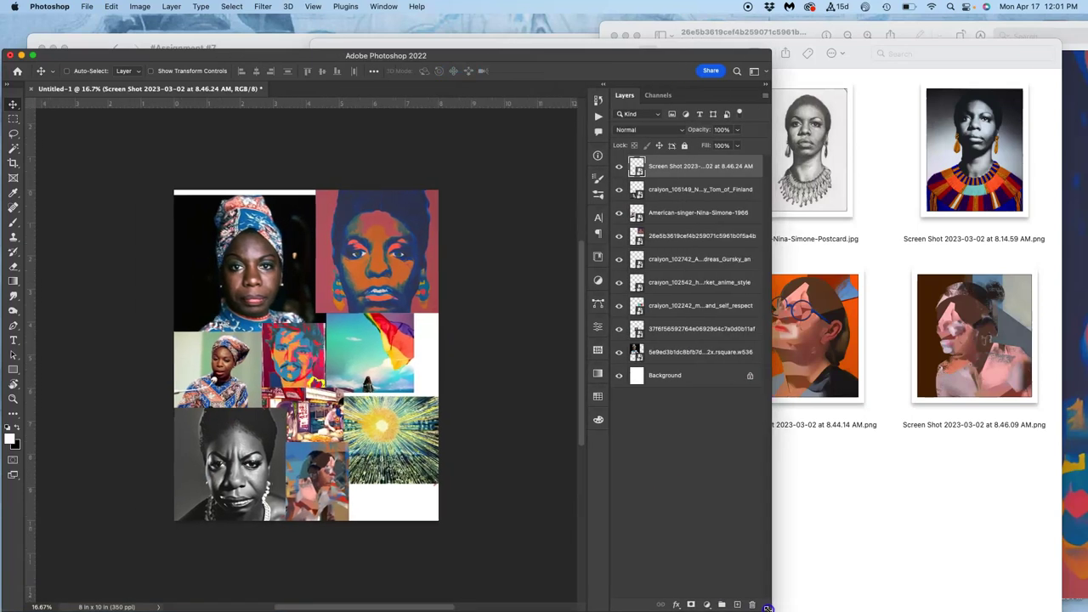
# Save a JPEG copy named Assign 7 Digital Painting Style Sheet to the computer at maximum quality 12
pyautogui.click(87, 6)
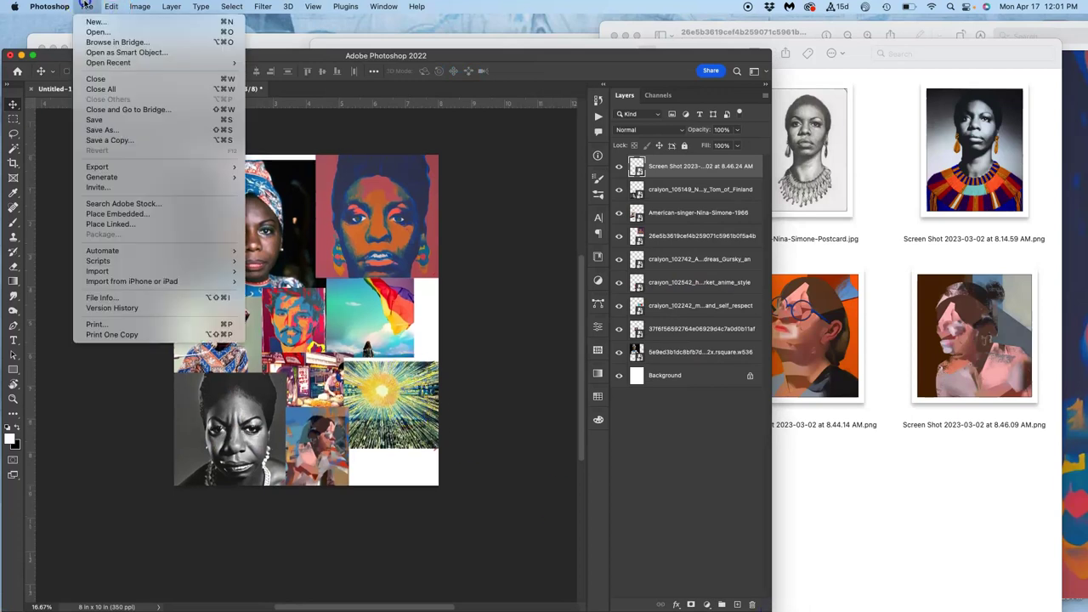
pyautogui.click(93, 120)
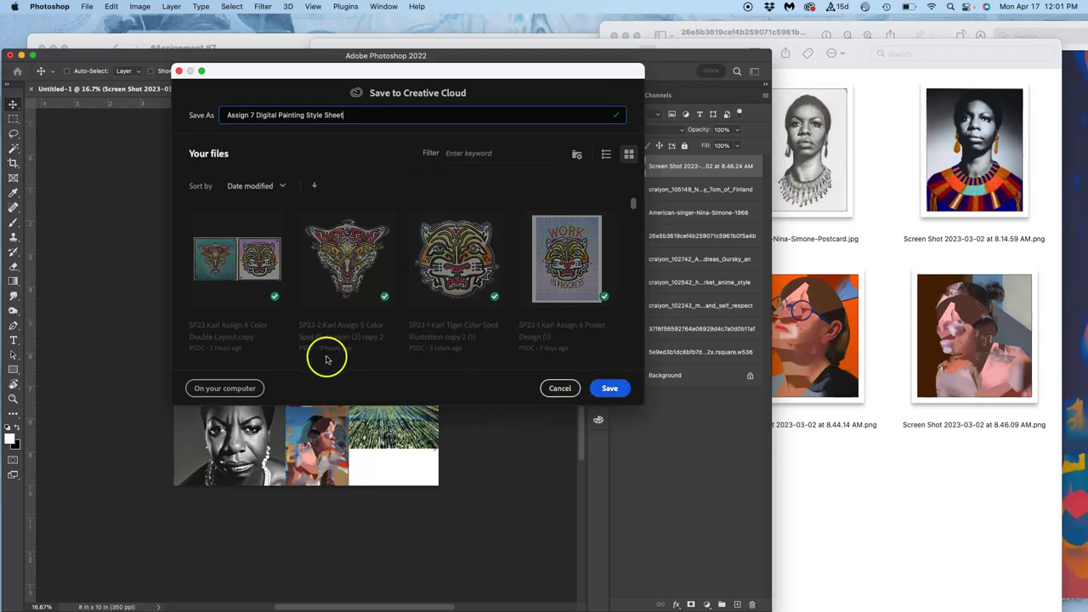
pyautogui.click(239, 389)
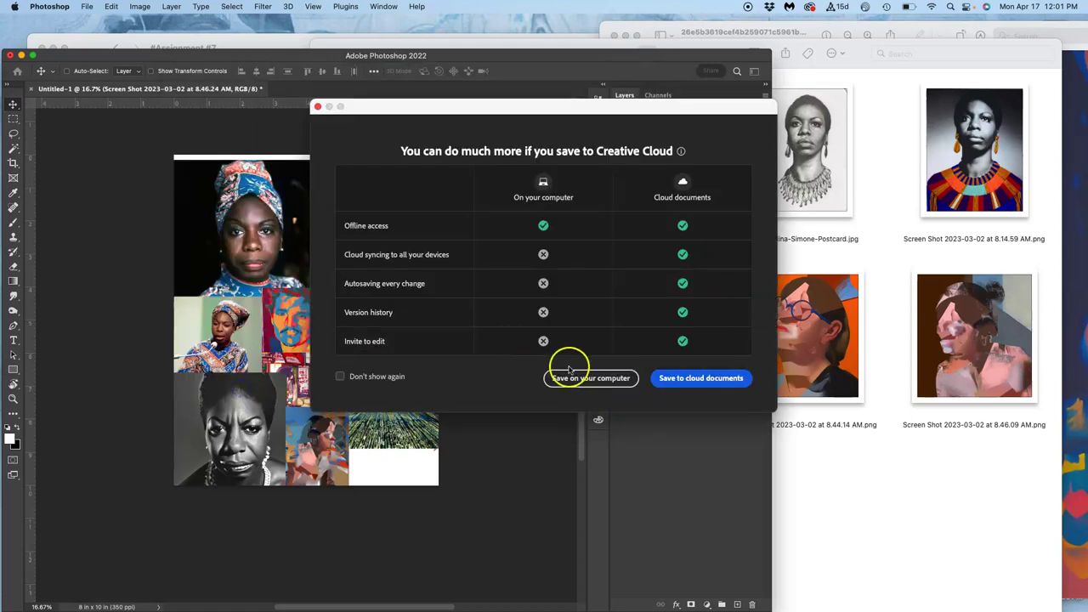
pyautogui.click(622, 381)
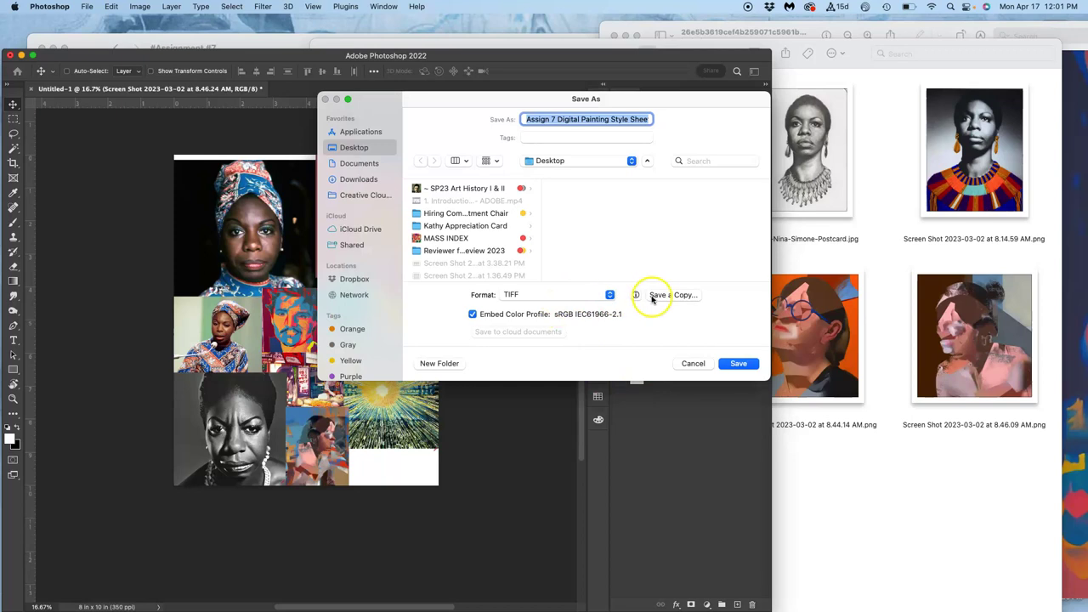
pyautogui.click(657, 295)
pyautogui.click(557, 246)
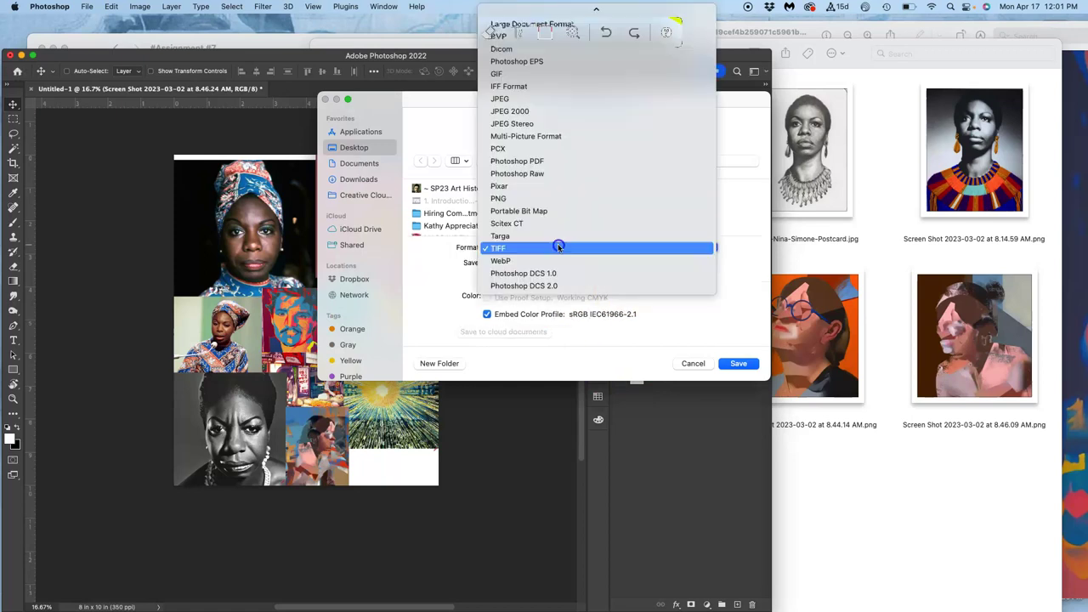
pyautogui.click(537, 99)
pyautogui.click(734, 361)
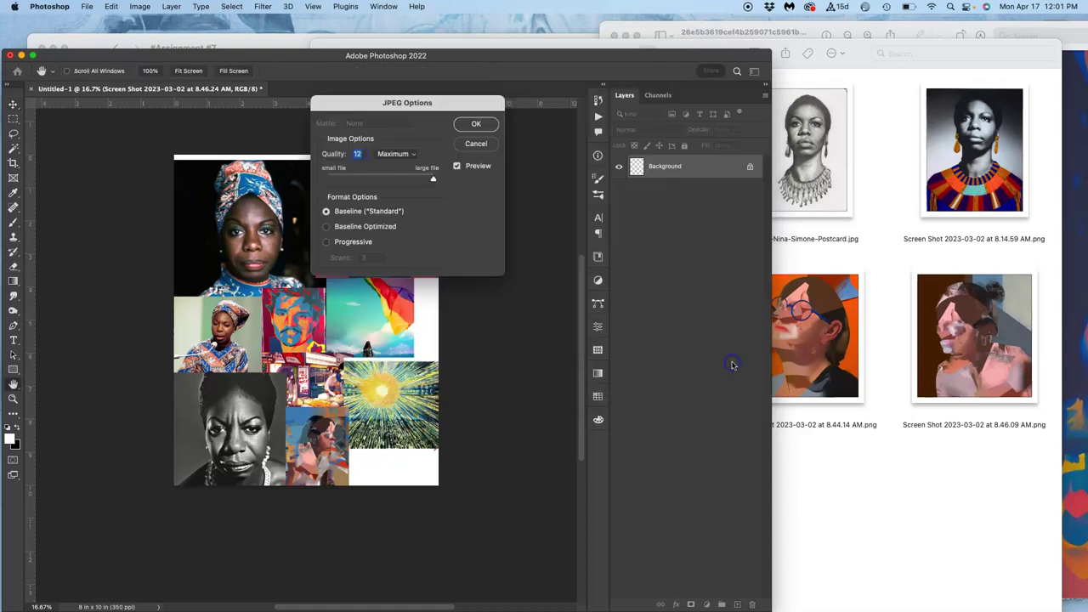
pyautogui.click(476, 123)
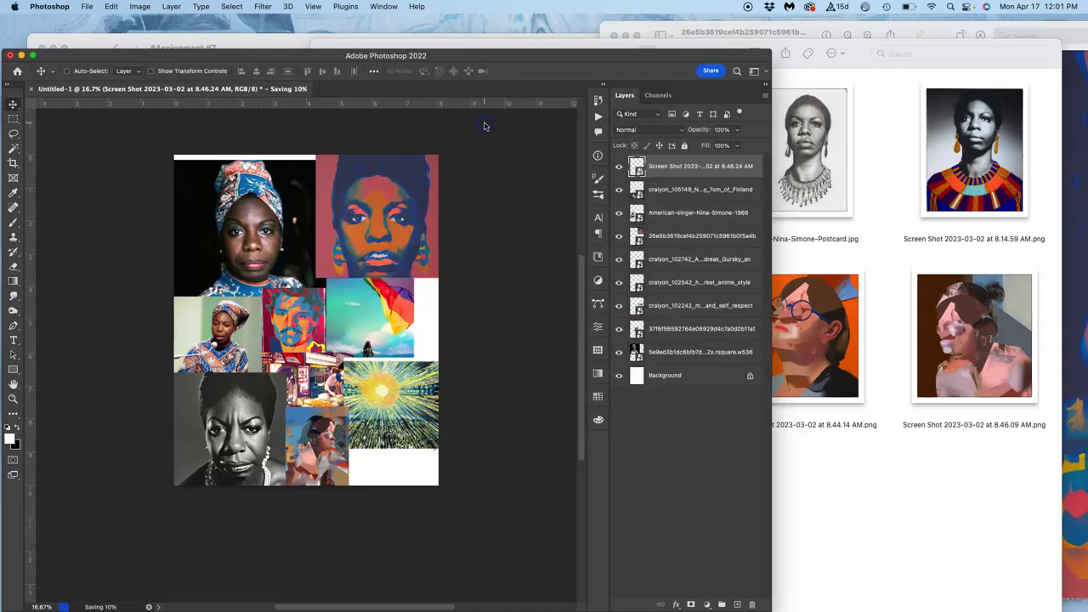
# Close the collage without saving, close the reference folder, and reveal the desktop
pyautogui.click(30, 89)
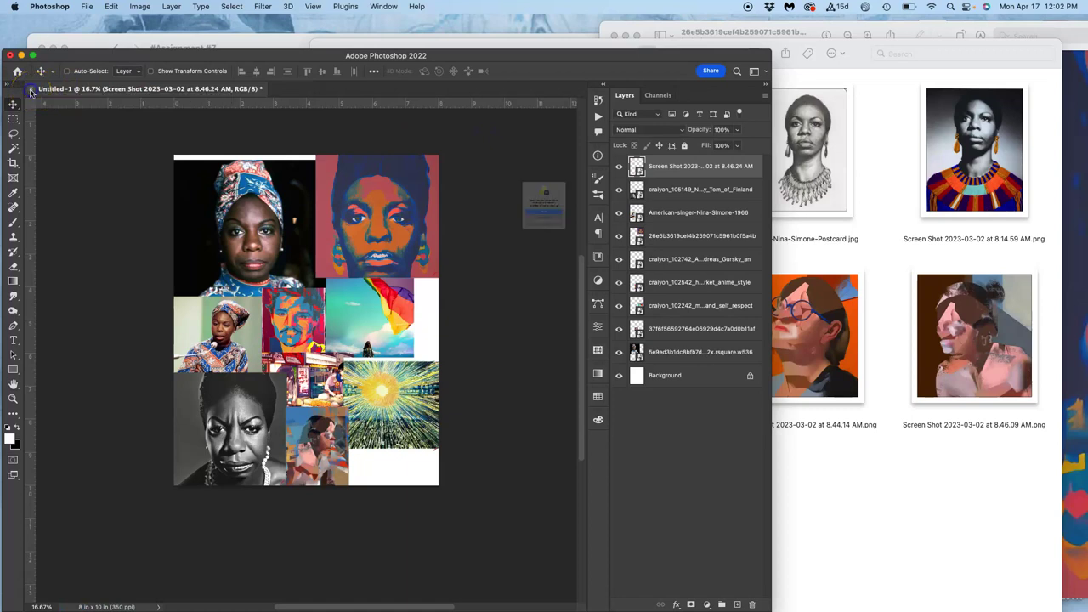
pyautogui.click(534, 247)
pyautogui.click(881, 236)
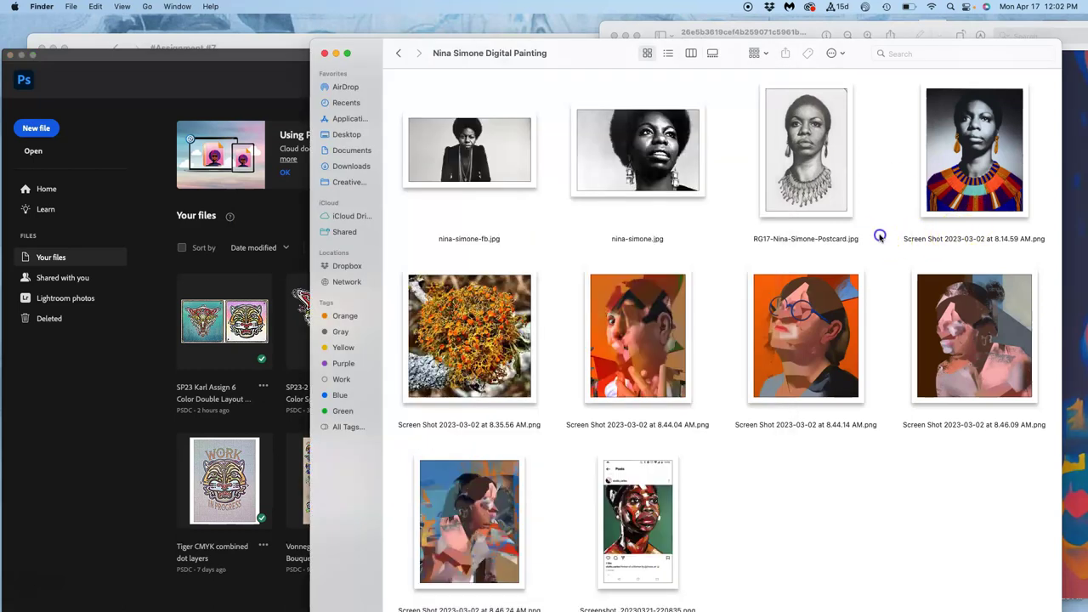
pyautogui.click(324, 54)
pyautogui.click(311, 43)
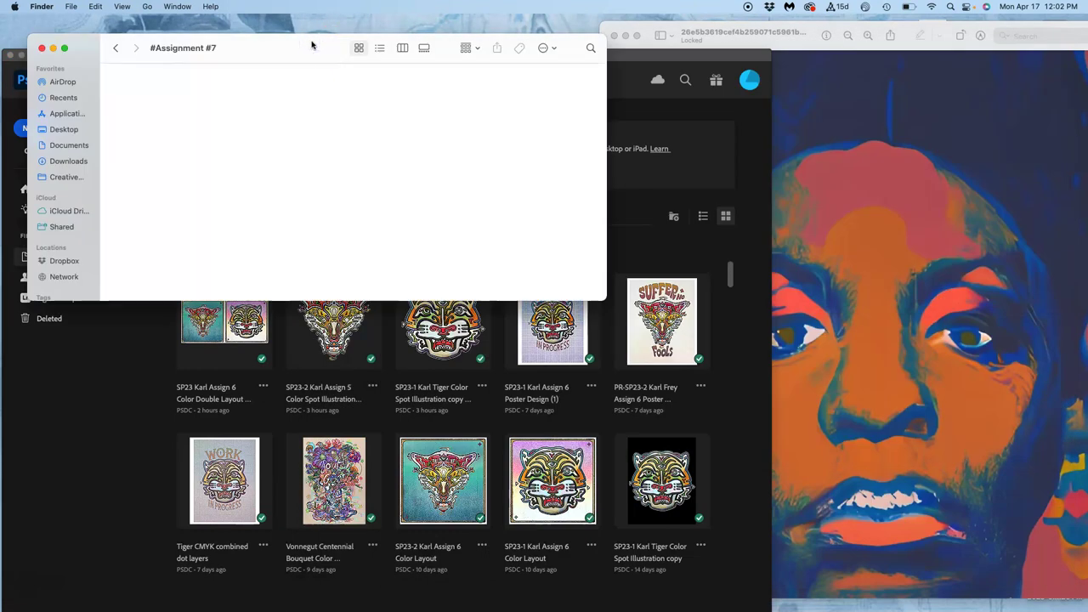
pyautogui.press('F11')
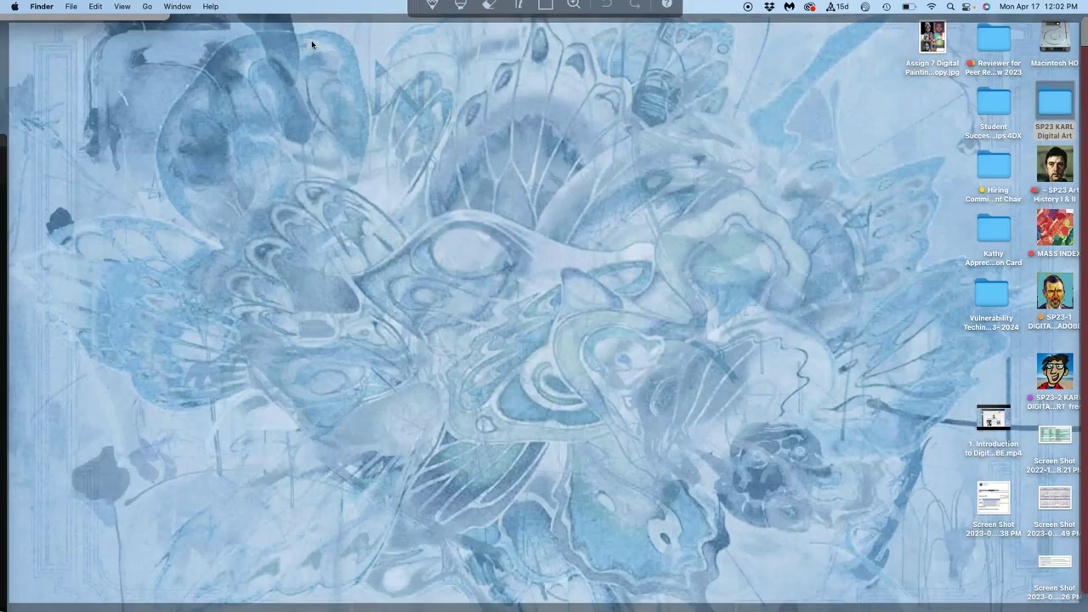
# Tag the Assign 7 style sheet image Orange and move it into the #Assignment #7 folder
pyautogui.rightClick(932, 36)
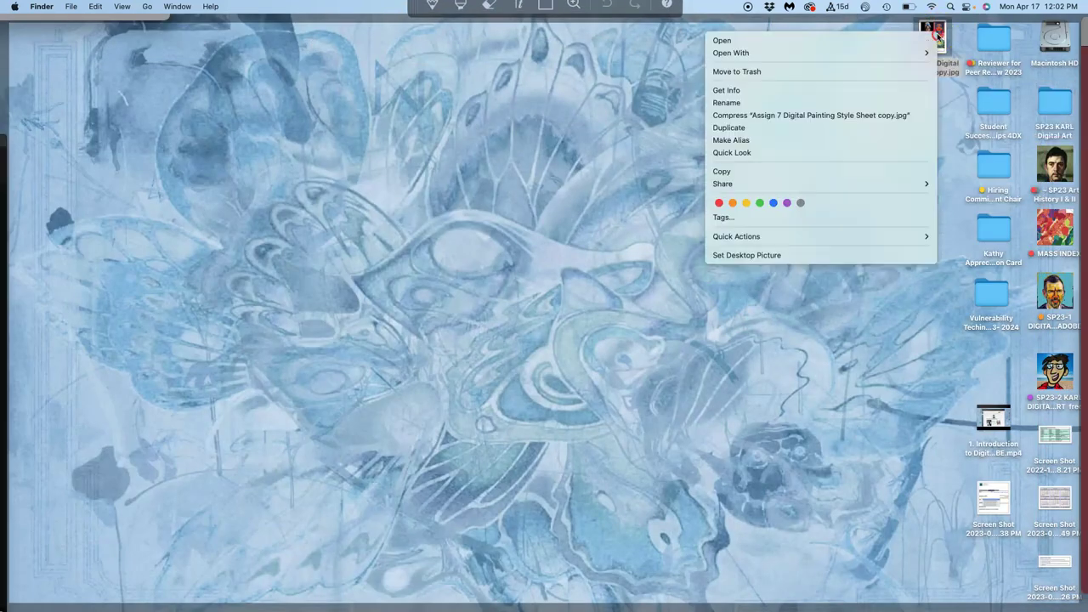
pyautogui.click(732, 202)
pyautogui.moveTo(931, 38); pyautogui.dragTo(165, 105)
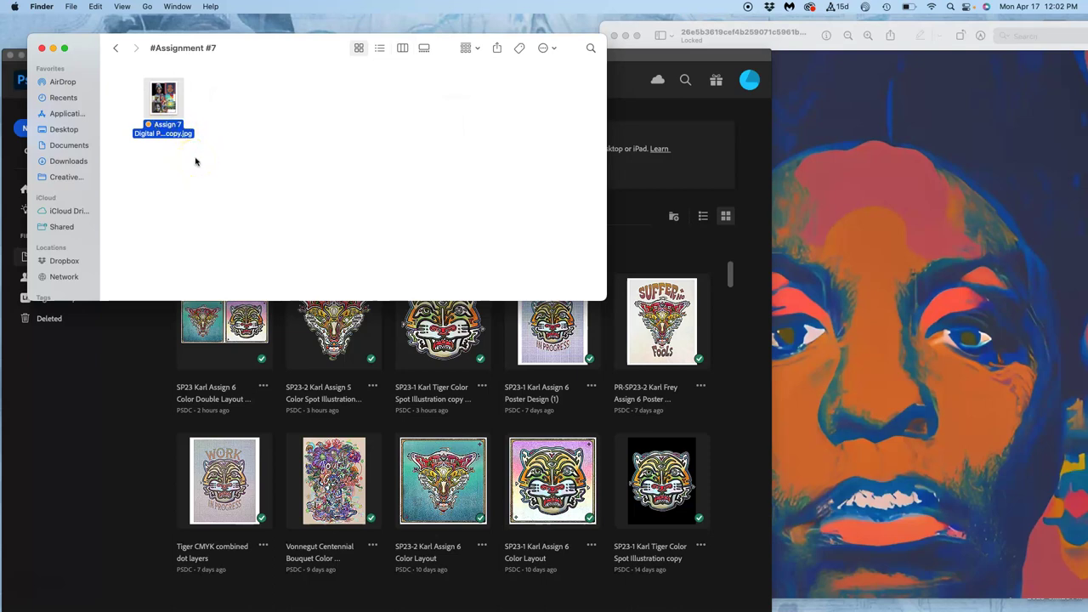
pyautogui.click(231, 139)
pyautogui.click(162, 99)
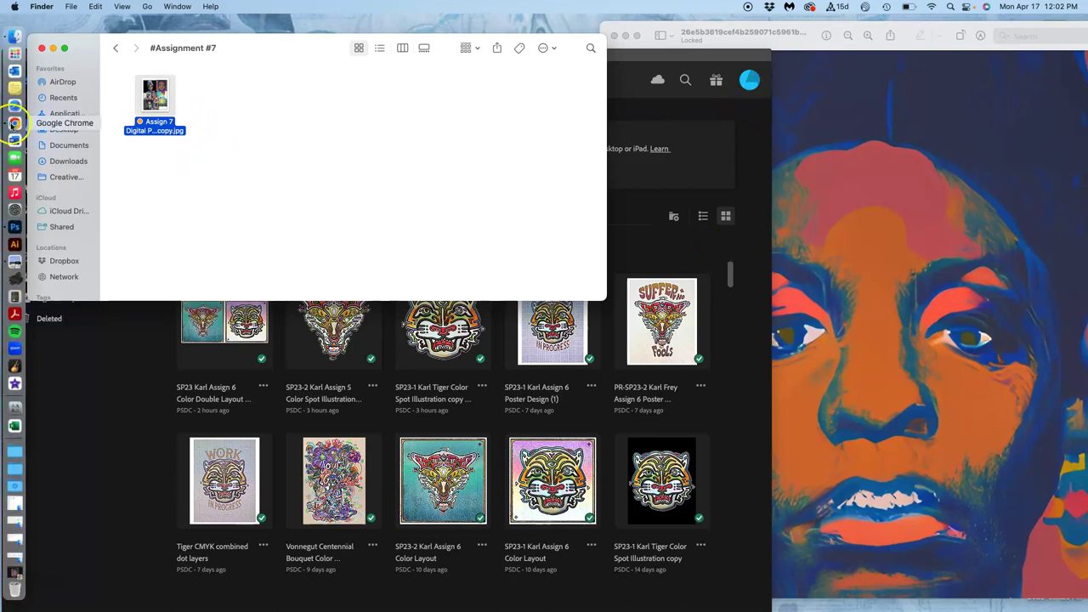
# Start a new reply at the bottom of the Assignment #7 discussion in Chrome
pyautogui.click(15, 123)
pyautogui.click(308, 75)
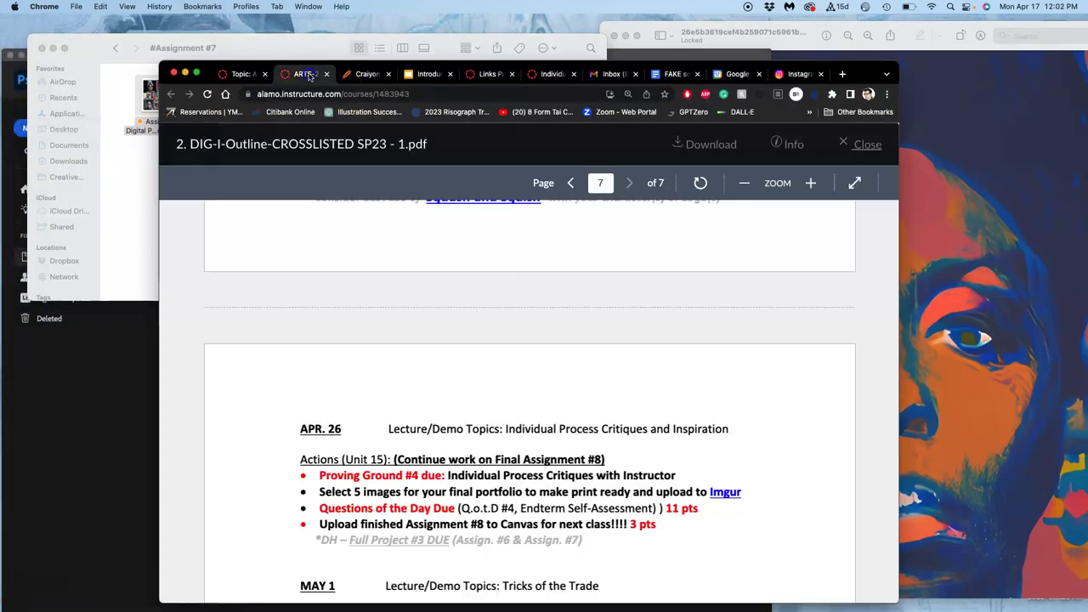
pyautogui.click(243, 74)
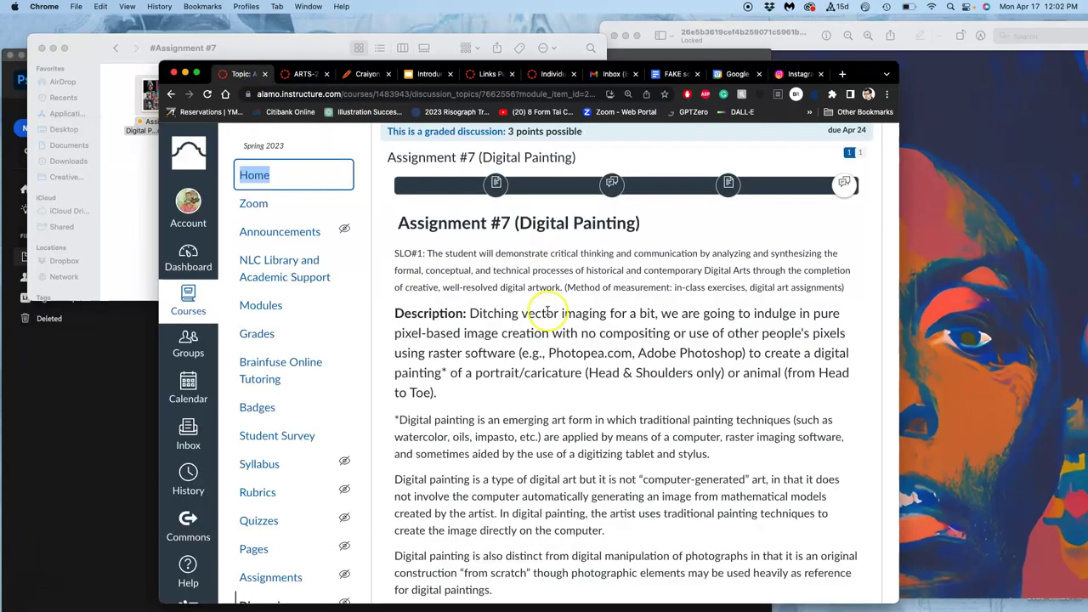
pyautogui.scroll(-10, 549, 312)
pyautogui.scroll(-20, 549, 312)
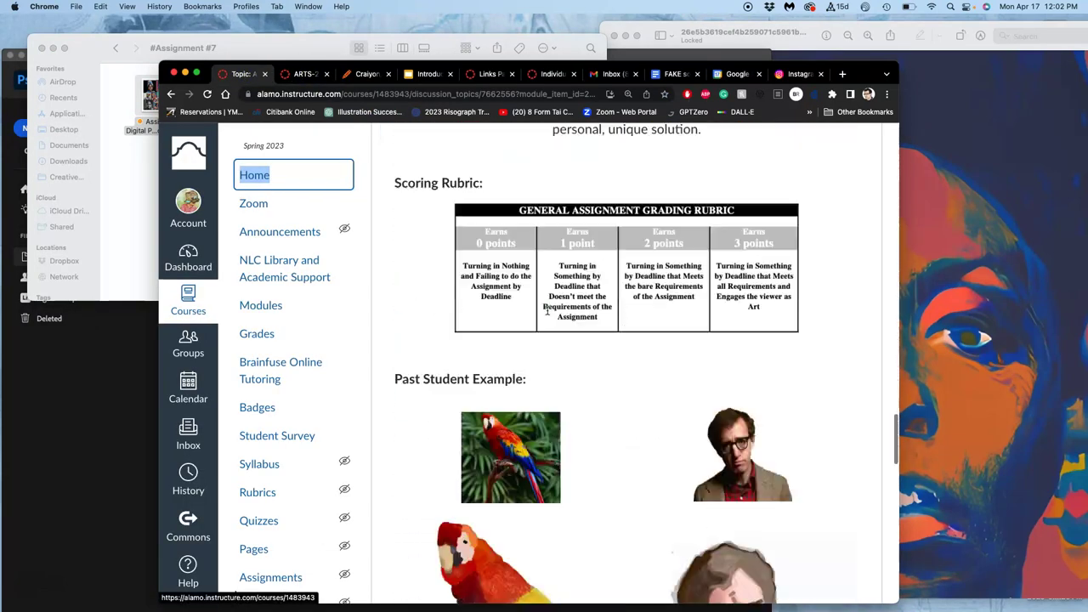
pyautogui.scroll(-10, 549, 312)
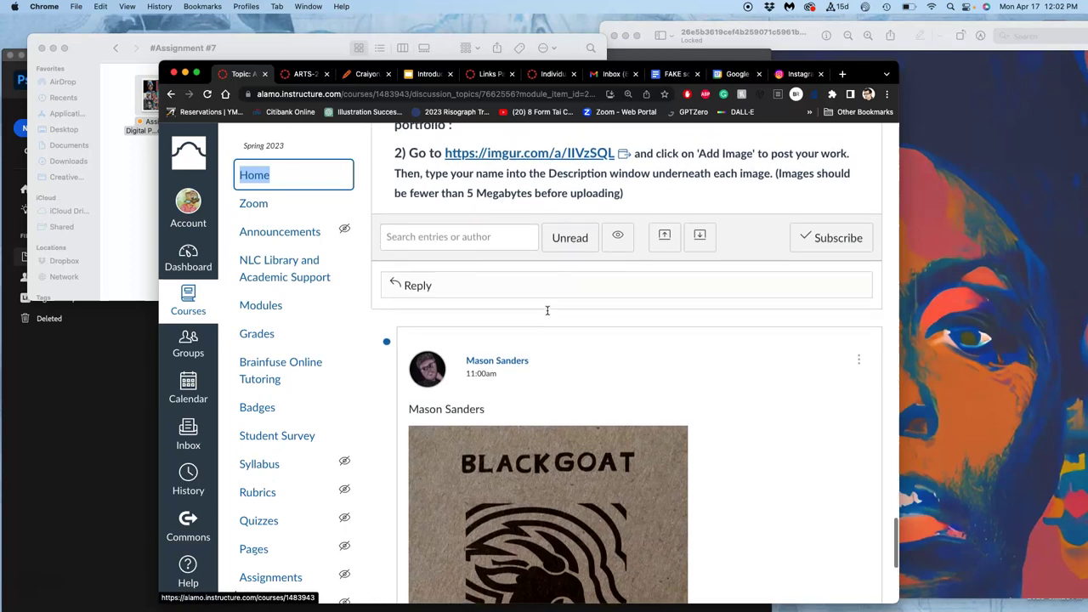
pyautogui.click(455, 289)
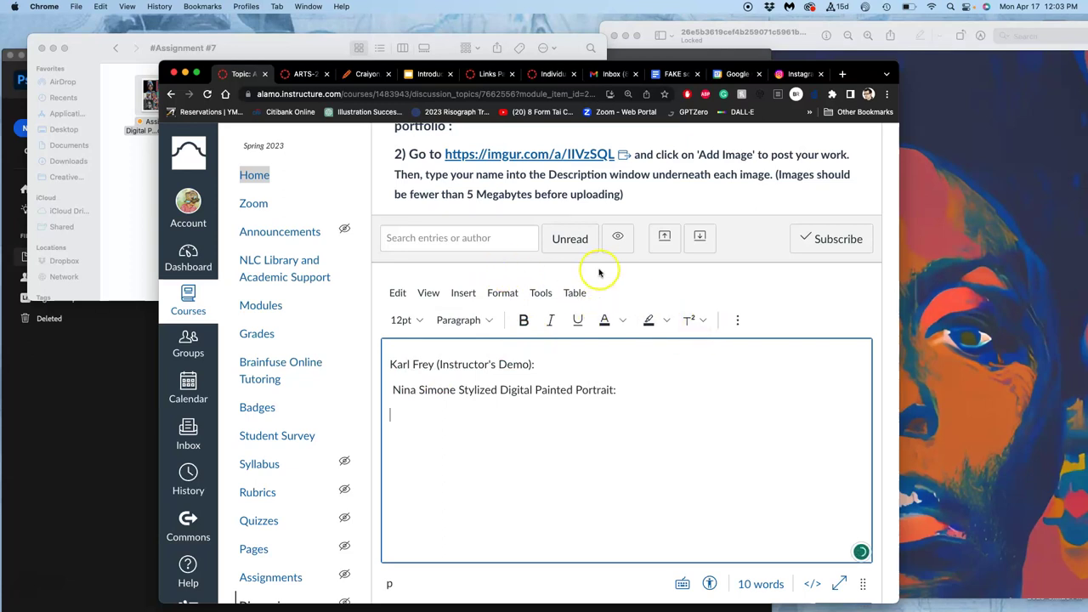
# Upload the Assign 7 Digital Painting Style Sheet image from Finder into the reply
pyautogui.click(737, 319)
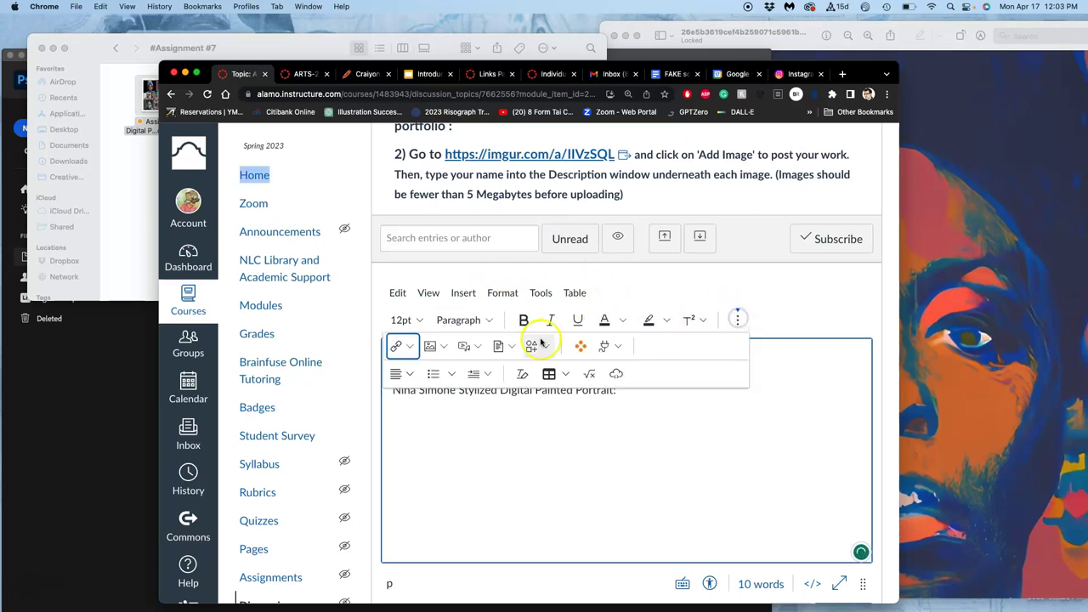
pyautogui.click(439, 346)
pyautogui.click(454, 374)
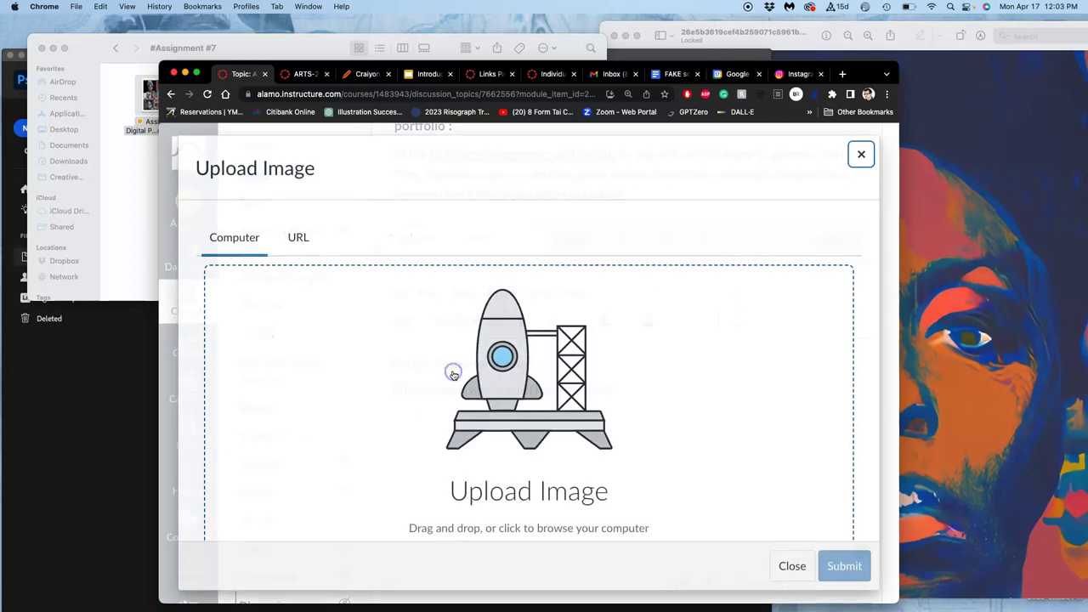
pyautogui.press('F11')
pyautogui.press('F11')
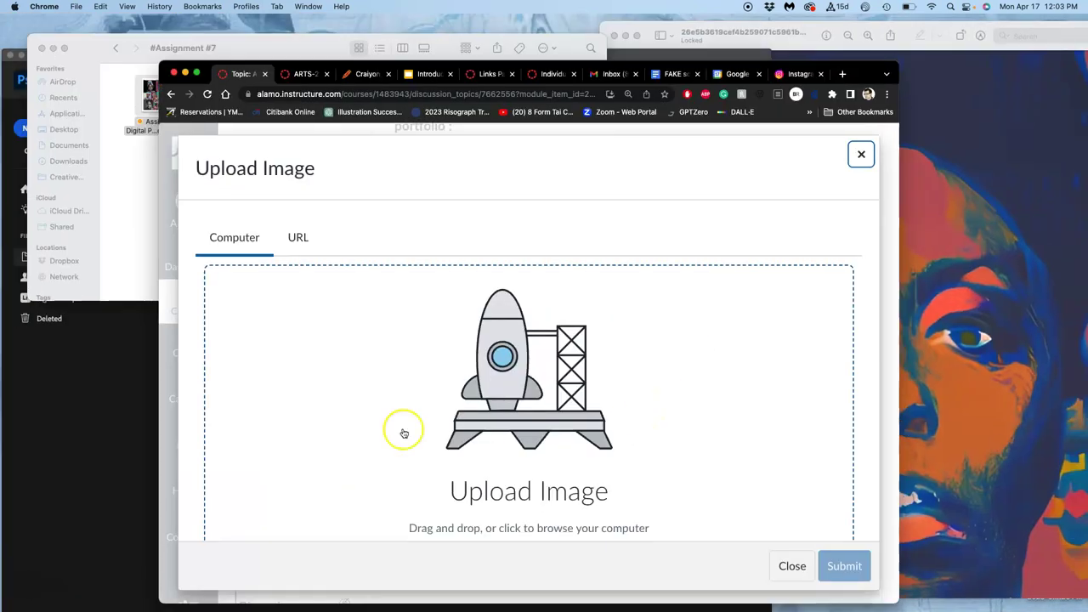
pyautogui.click(126, 255)
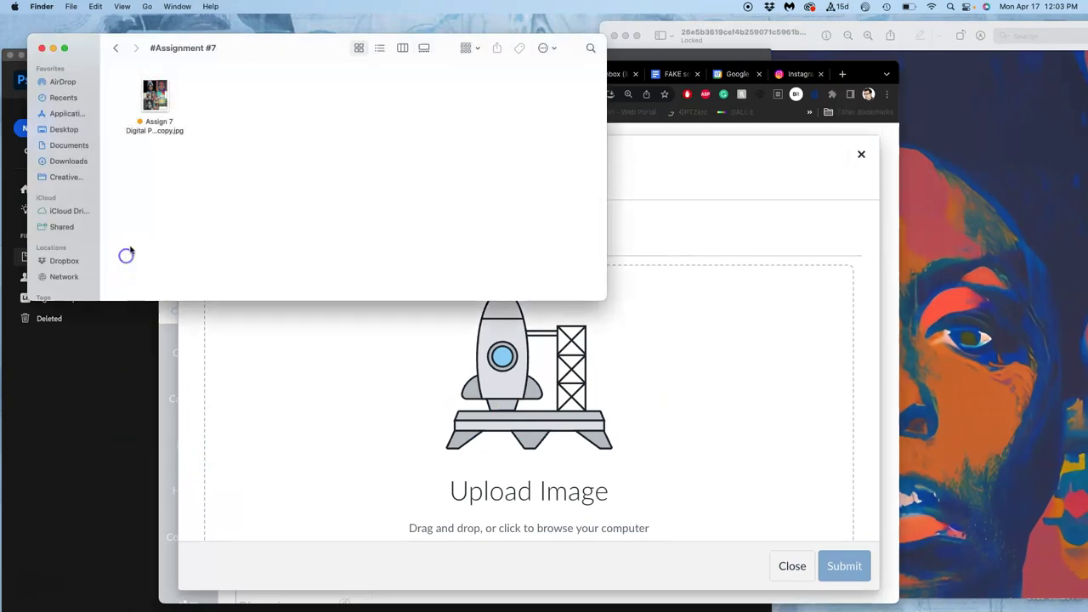
pyautogui.moveTo(158, 93); pyautogui.dragTo(376, 401)
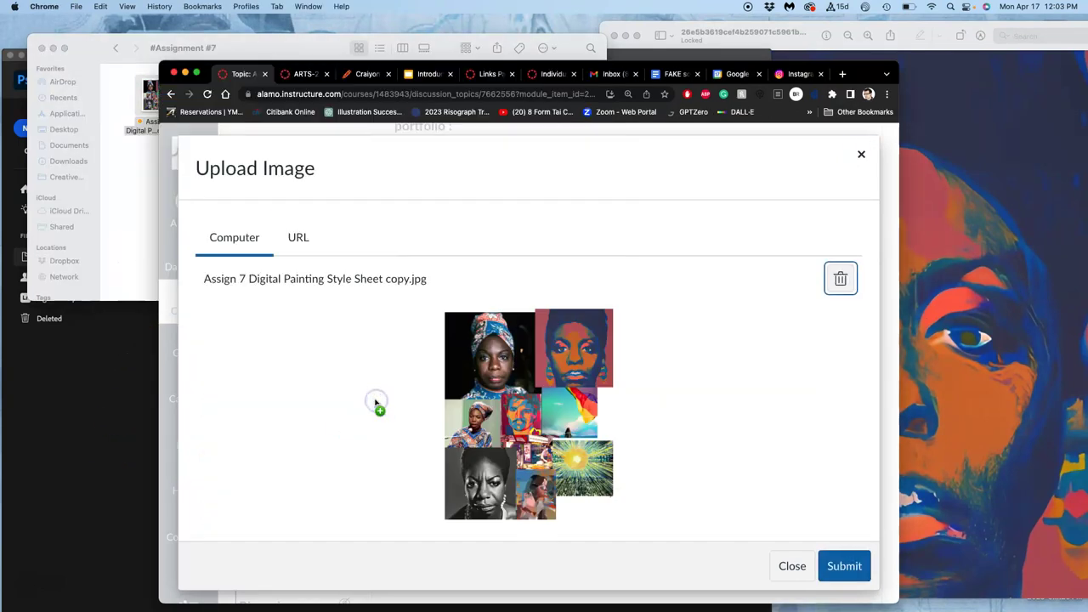
pyautogui.click(838, 559)
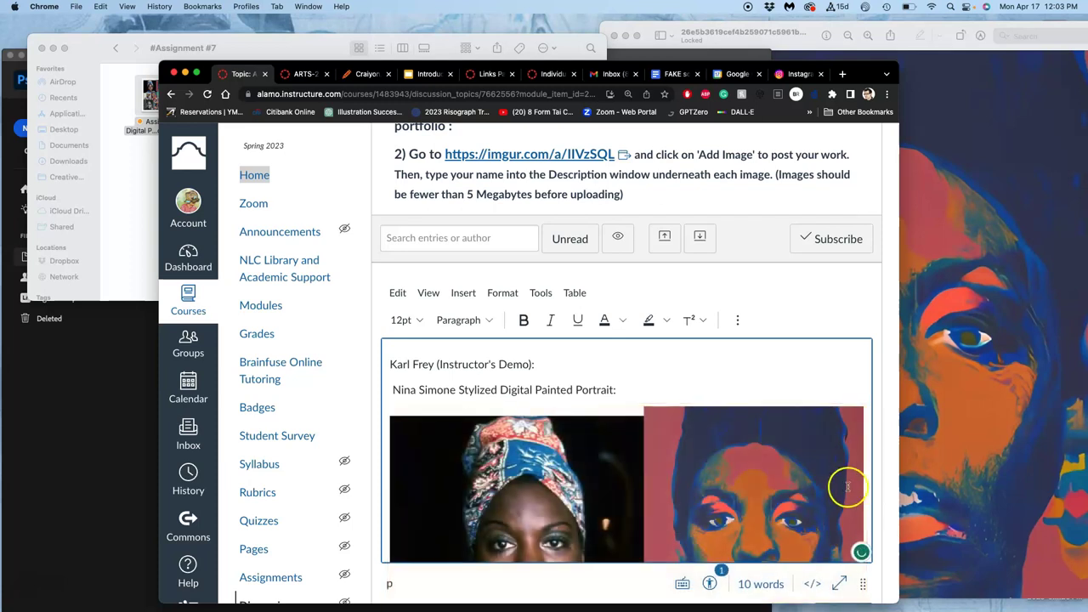
# Resize the embedded collage narrower by dragging its corner handle
pyautogui.scroll(-2, 841, 495)
pyautogui.click(807, 463)
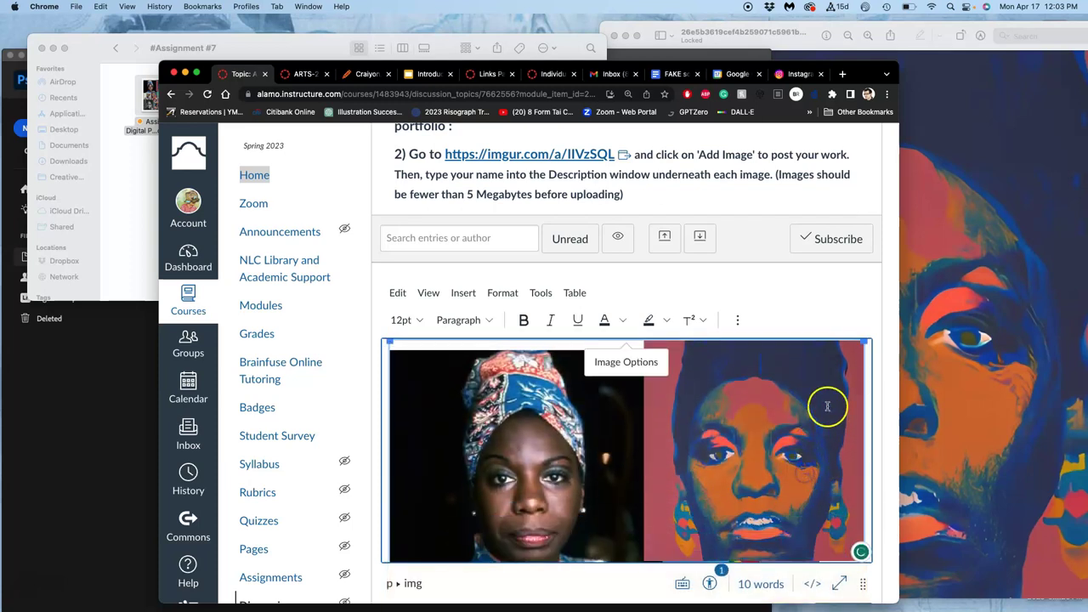
pyautogui.moveTo(867, 347); pyautogui.dragTo(757, 389)
pyautogui.scroll(2, 758, 389)
pyautogui.scroll(-5, 634, 414)
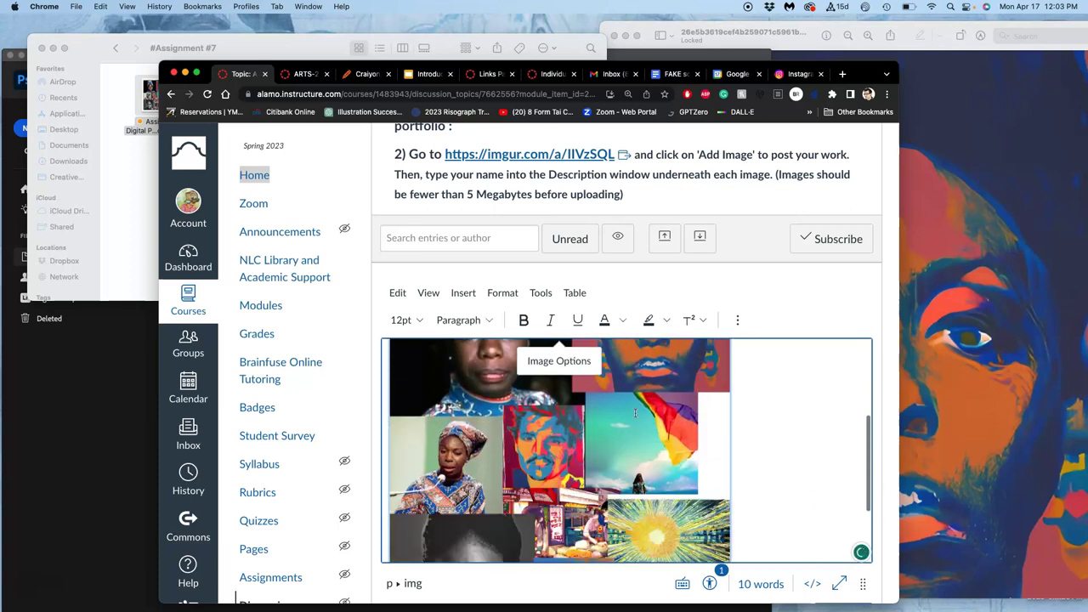
# Post the reply with the collage and scroll the discussion to review it and past examples
pyautogui.scroll(-5, 621, 433)
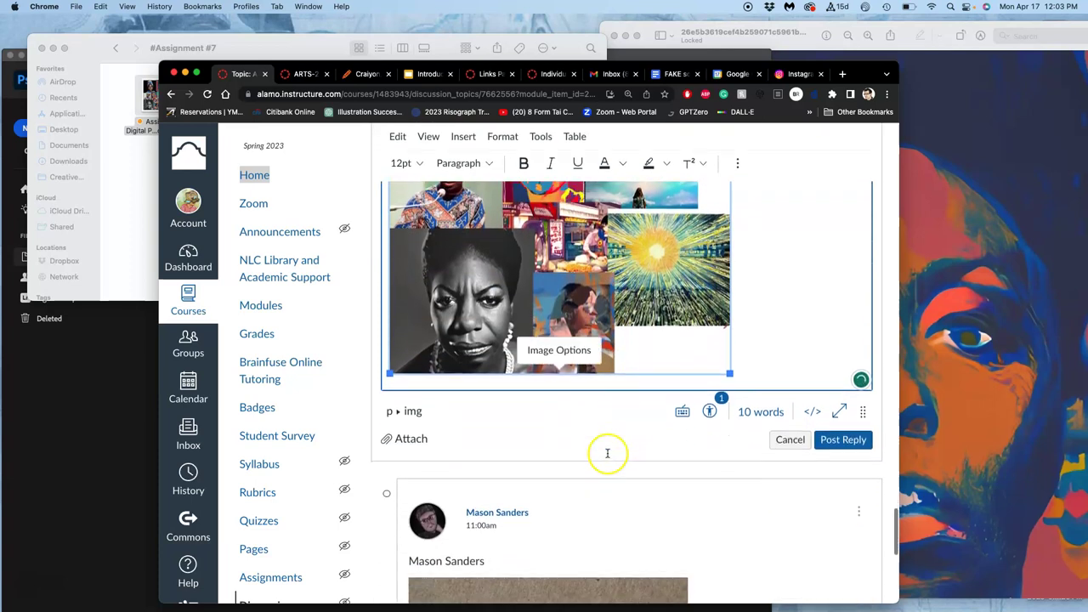
pyautogui.click(839, 419)
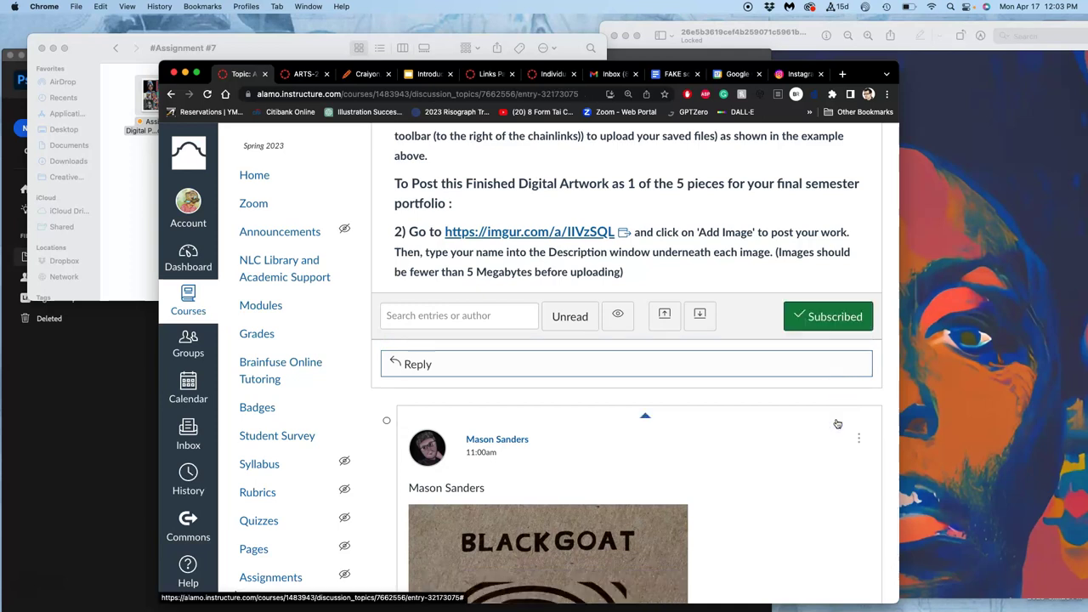
pyautogui.scroll(2, 837, 423)
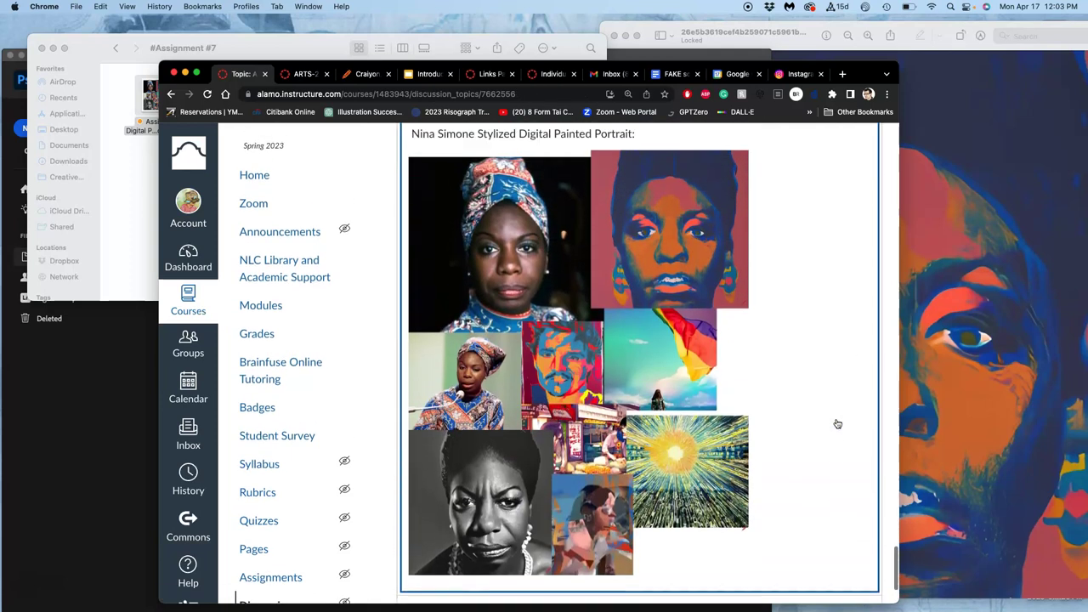
pyautogui.click(784, 422)
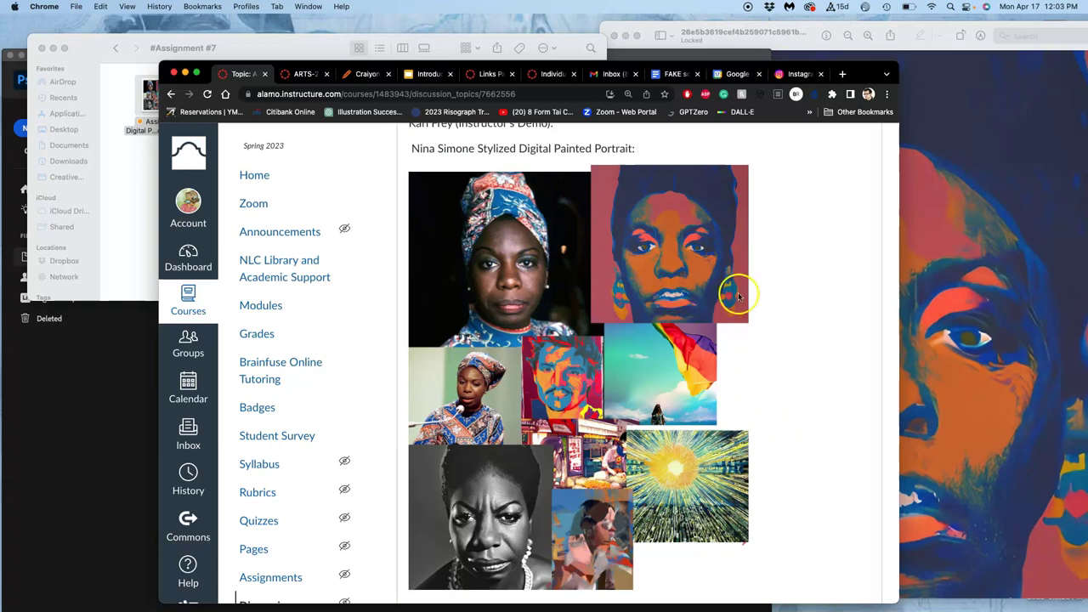
pyautogui.scroll(-10, 553, 304)
pyautogui.scroll(3, 554, 306)
pyautogui.scroll(10, 555, 307)
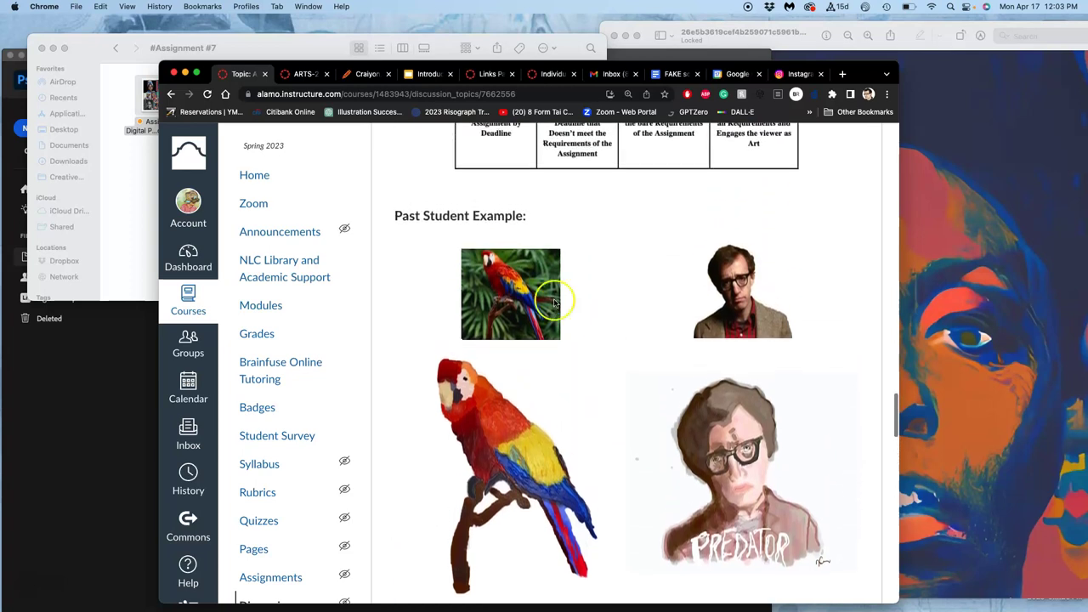
pyautogui.click(516, 284)
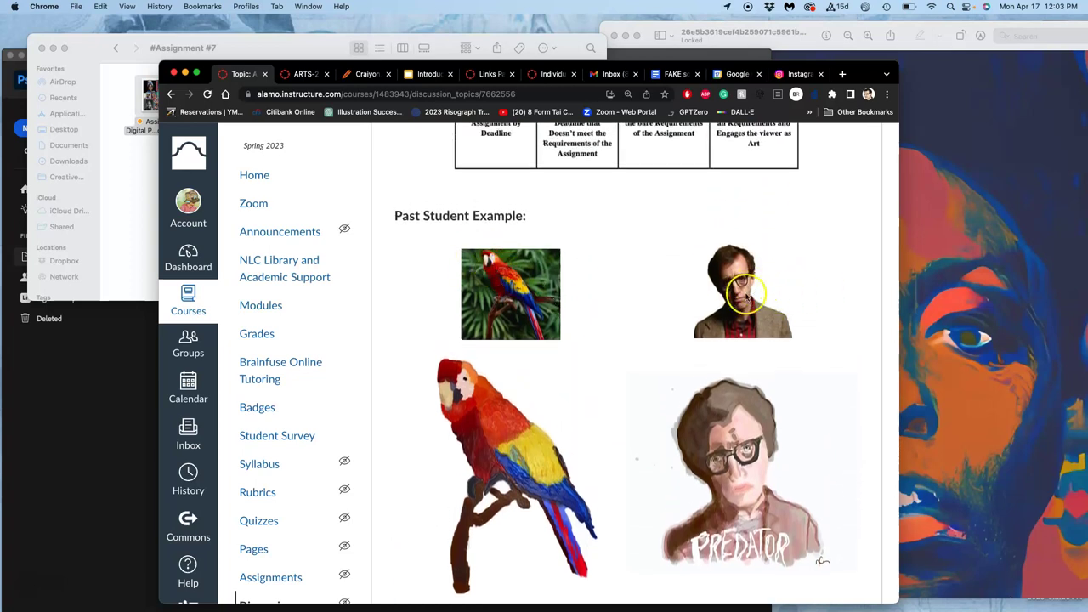
pyautogui.scroll(-15, 731, 375)
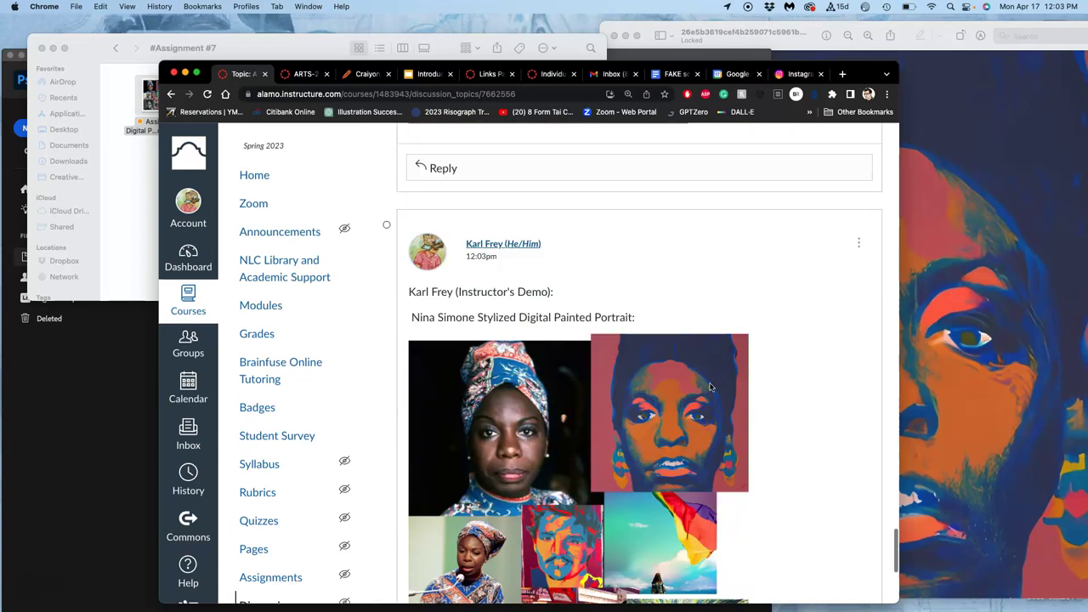
pyautogui.scroll(-1, 711, 386)
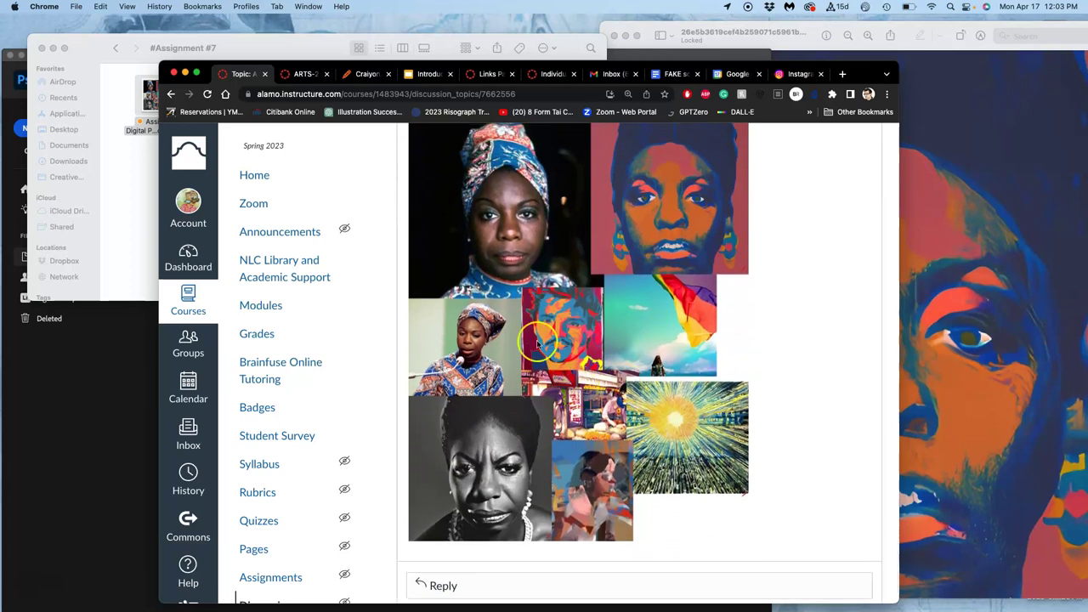
# Open the style sheet image from Finder with Adobe Photoshop 2022
pyautogui.click(185, 73)
pyautogui.click(120, 381)
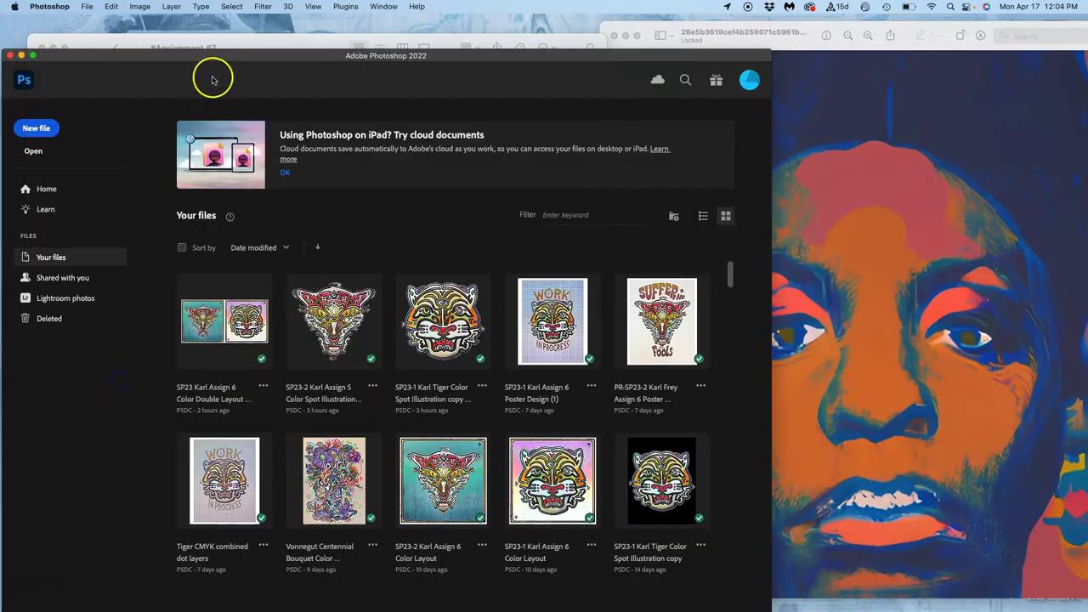
pyautogui.click(212, 42)
pyautogui.rightClick(159, 100)
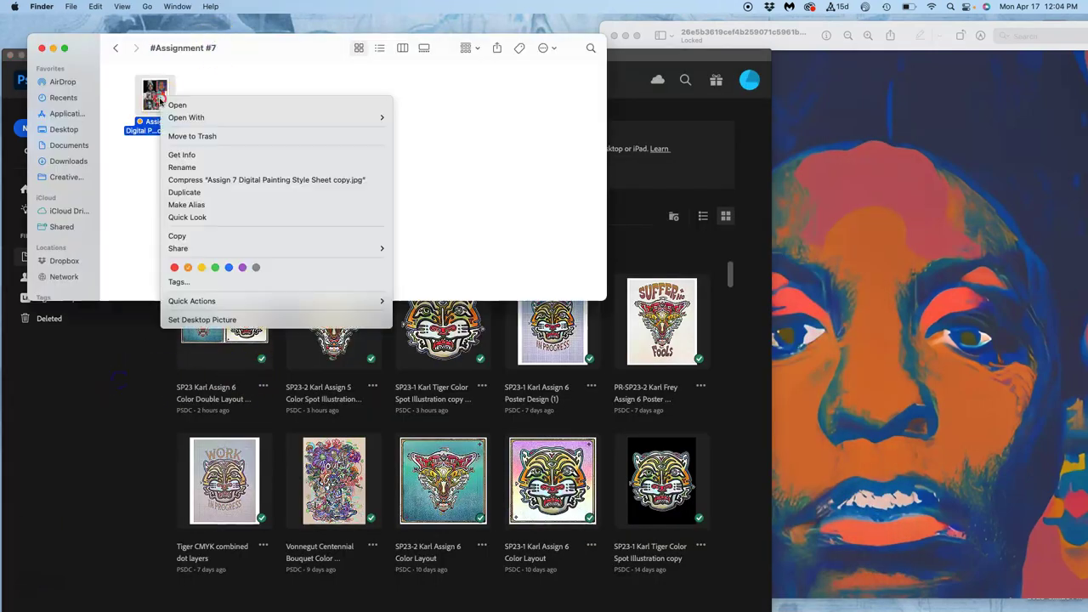
pyautogui.moveTo(255, 117)
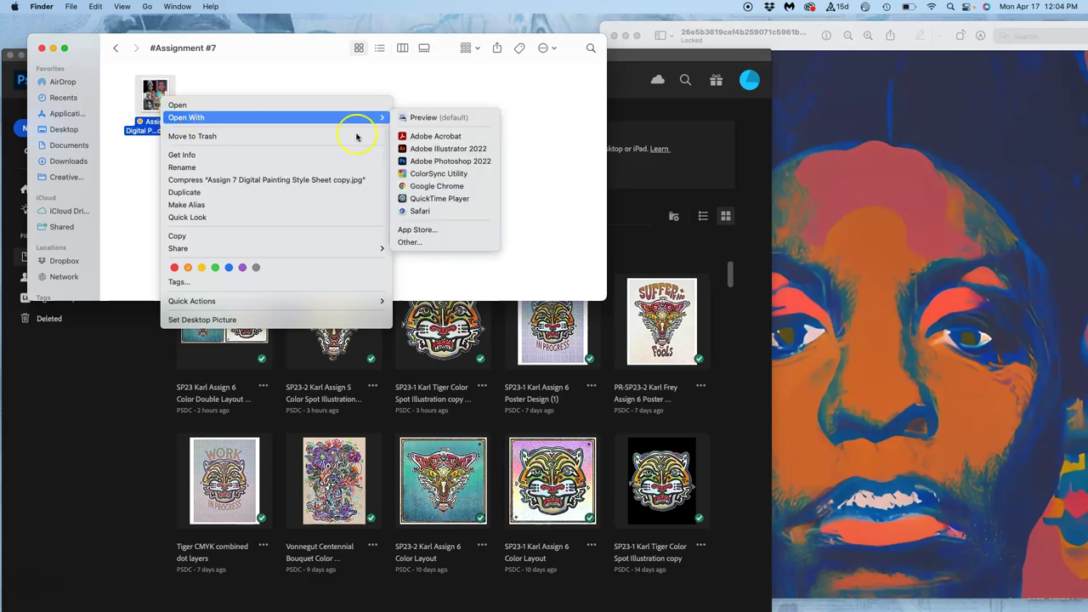
pyautogui.click(418, 161)
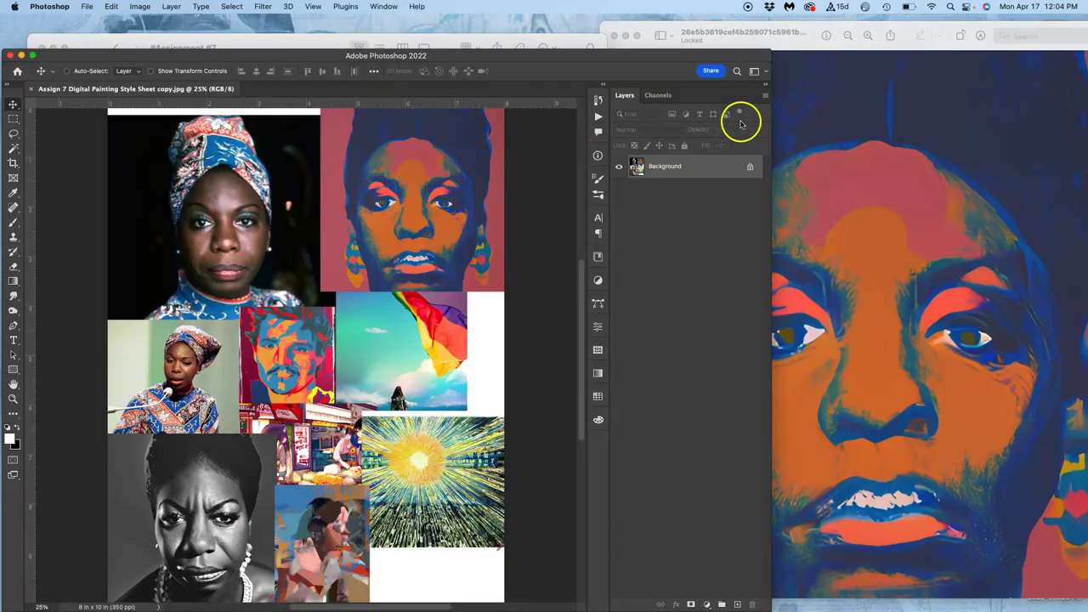
# Close the Preview window and stretch Photoshop to fill the screen
pyautogui.click(822, 110)
pyautogui.moveTo(730, 42); pyautogui.dragTo(775, 94)
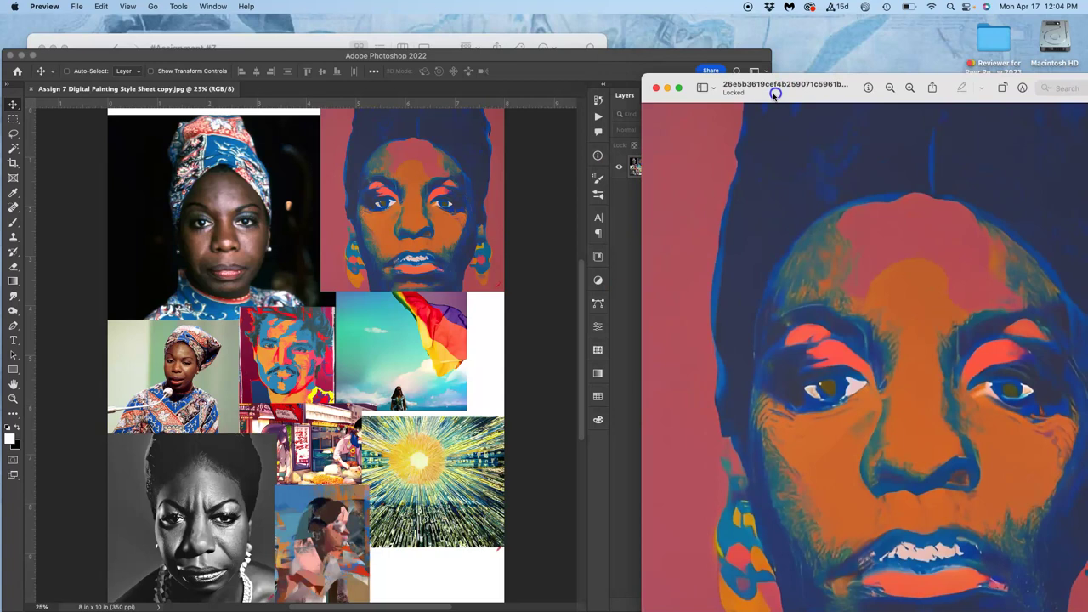
pyautogui.click(657, 87)
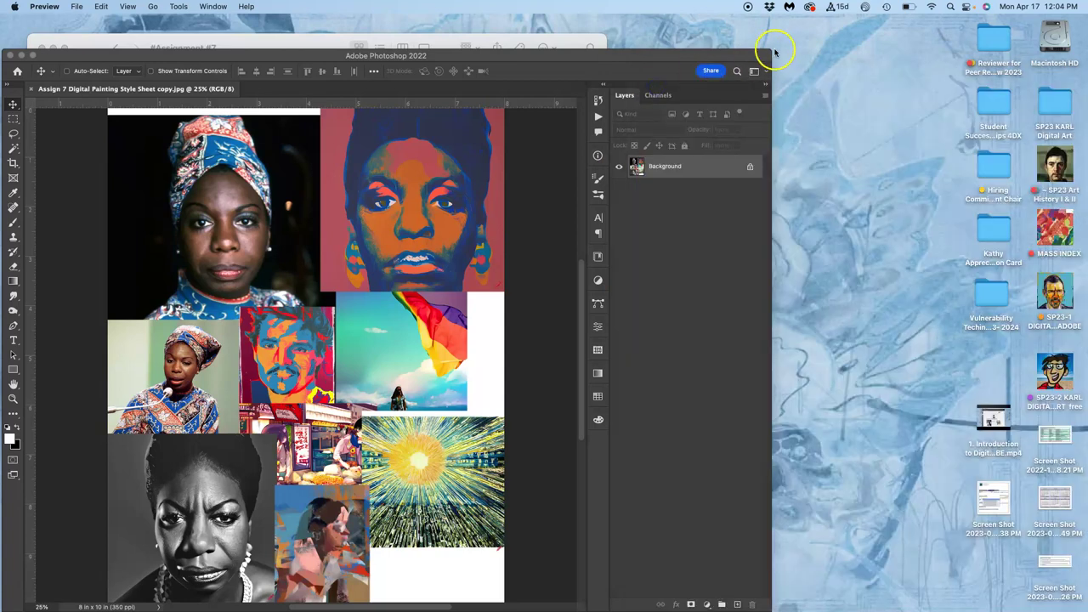
pyautogui.moveTo(768, 54); pyautogui.dragTo(1086, 14)
pyautogui.moveTo(1086, 425); pyautogui.dragTo(1086, 429)
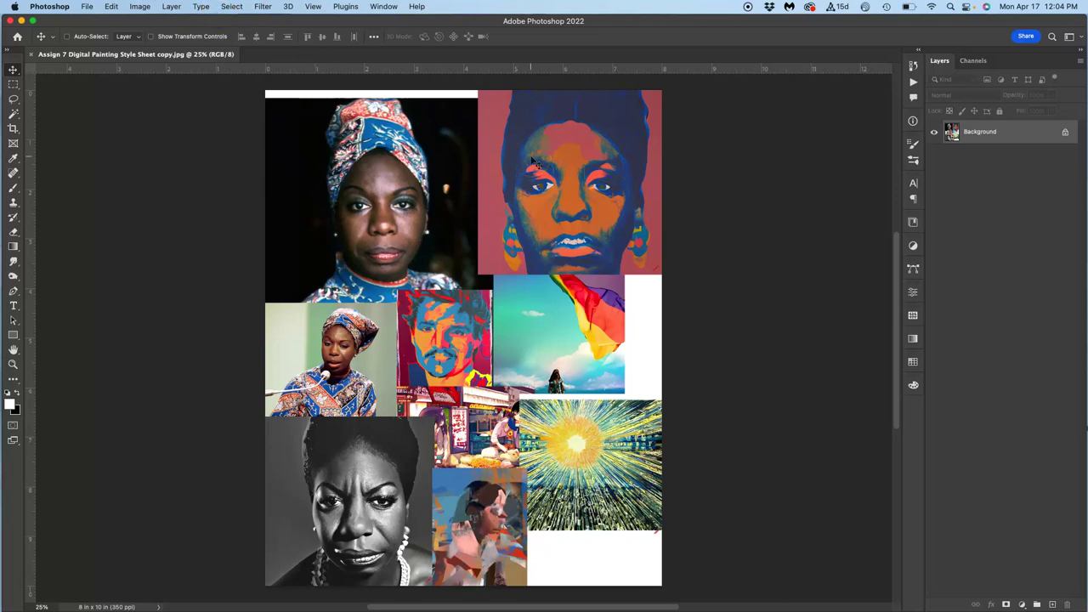
# Create a new blank document 8 x 10 inches at 350 ppi
pyautogui.click(89, 7)
pyautogui.click(92, 22)
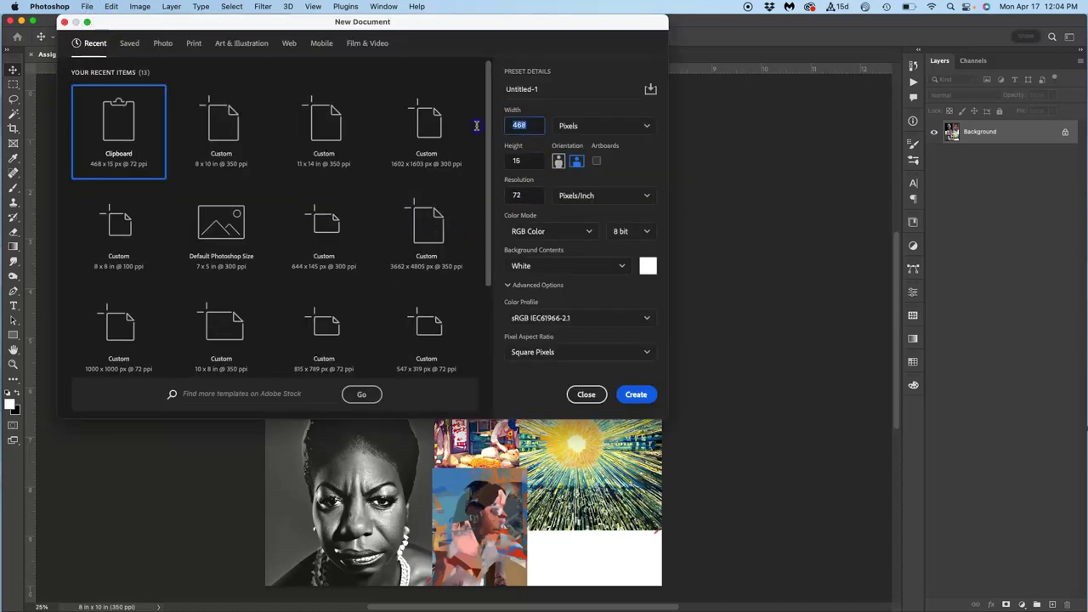
pyautogui.click(590, 125)
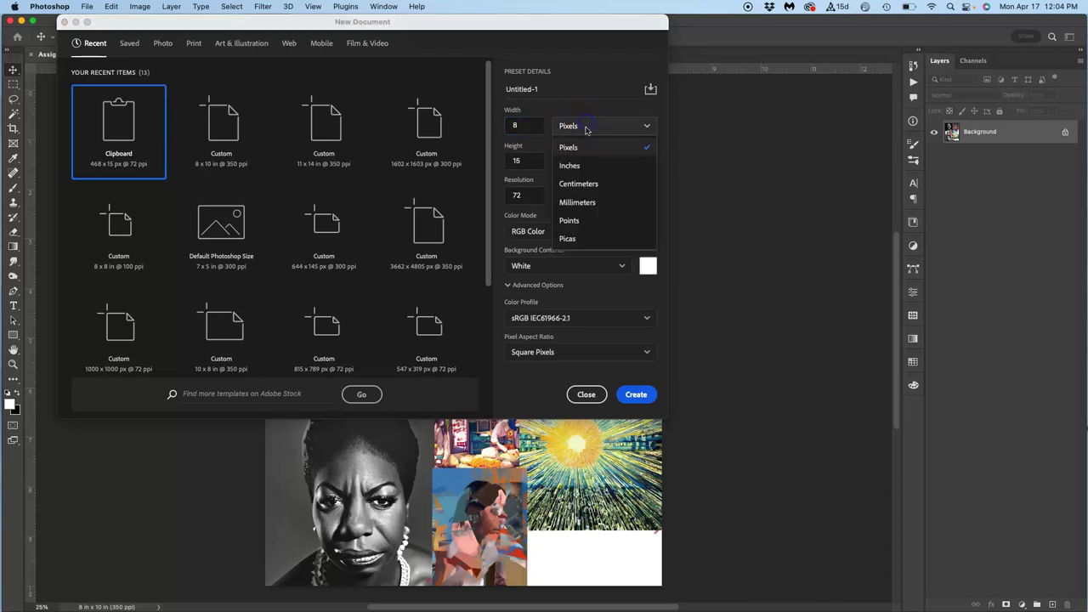
pyautogui.click(576, 165)
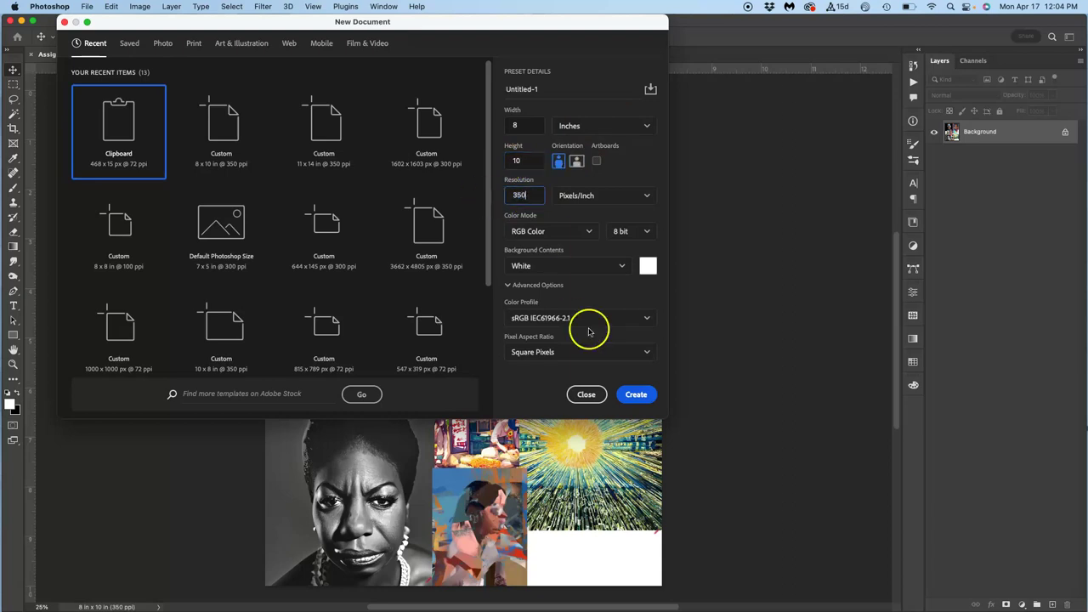
pyautogui.click(632, 389)
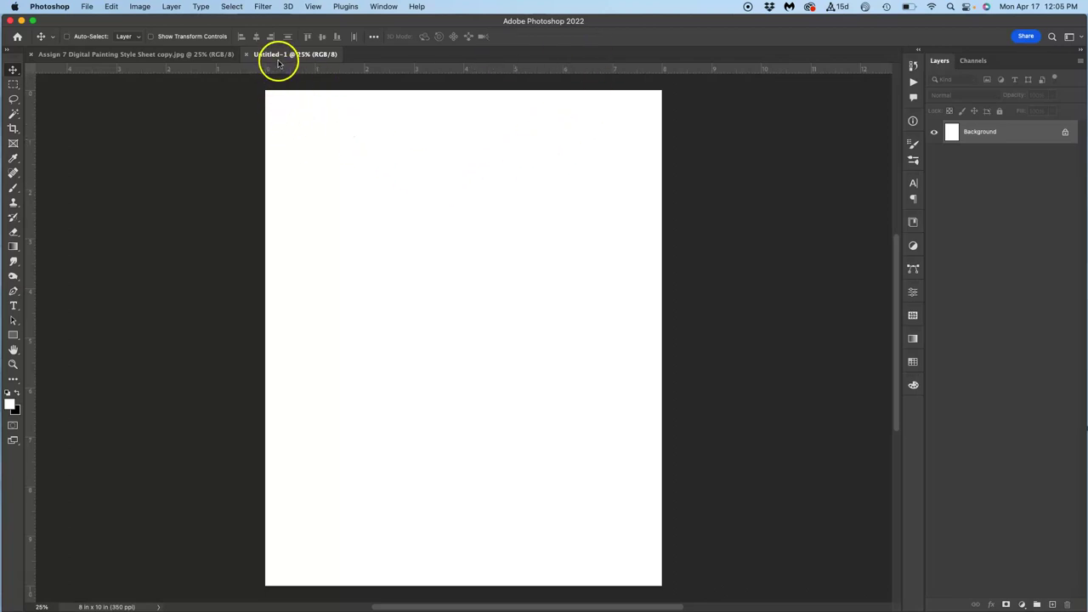
# Reorder the document tabs, floating the collage out and docking it back beside Untitled-1
pyautogui.moveTo(285, 57)
pyautogui.mouseDown()
pyautogui.moveTo(150, 68)
pyautogui.moveTo(121, 59)
pyautogui.moveTo(289, 56)
pyautogui.mouseUp()
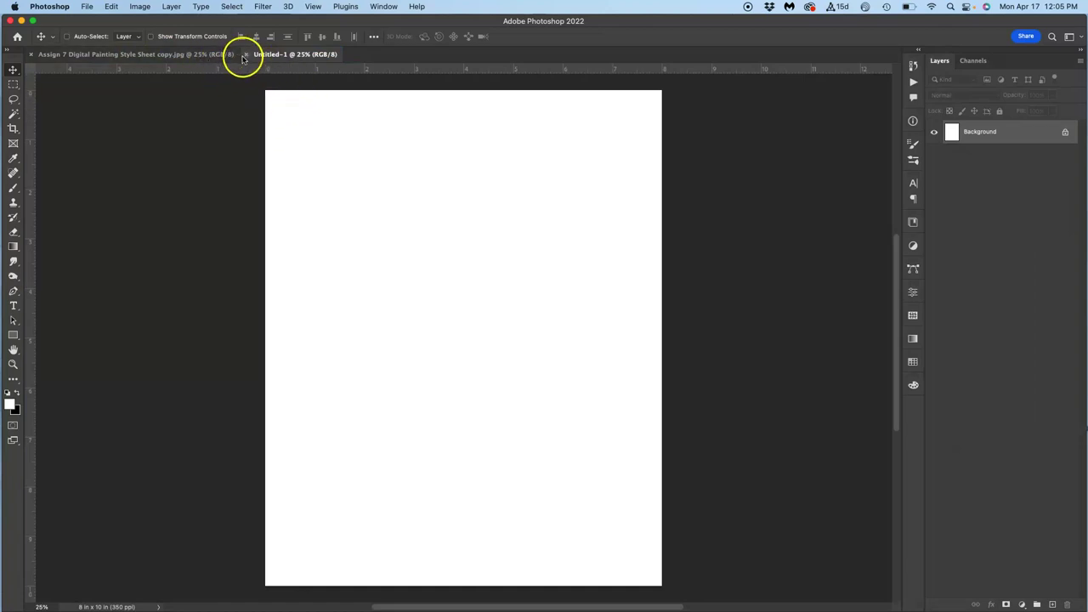
pyautogui.moveTo(241, 53); pyautogui.dragTo(459, 138)
pyautogui.moveTo(386, 138); pyautogui.dragTo(348, 51)
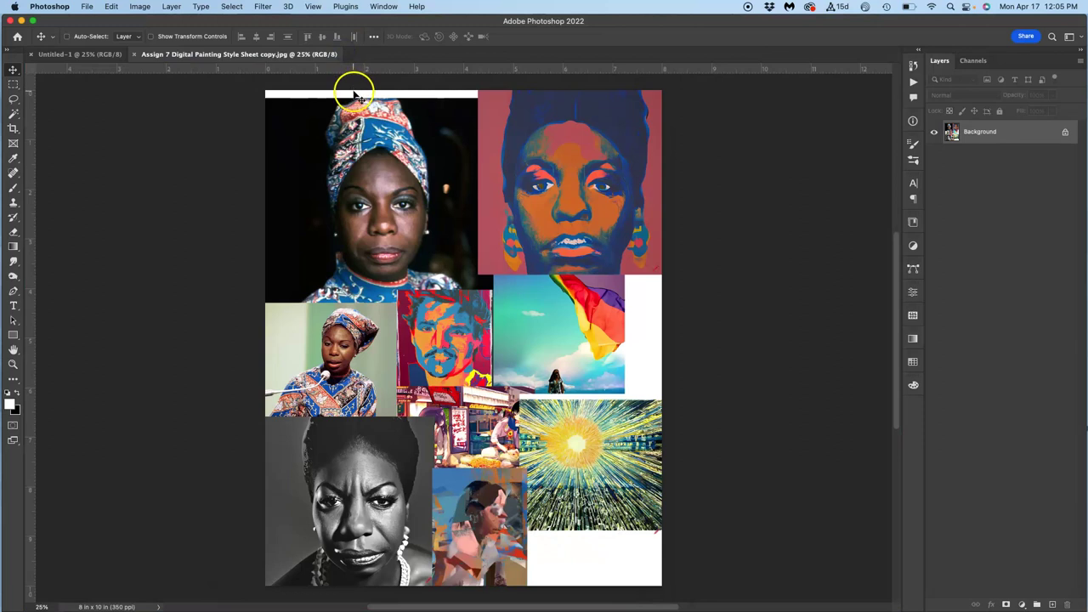
pyautogui.click(79, 55)
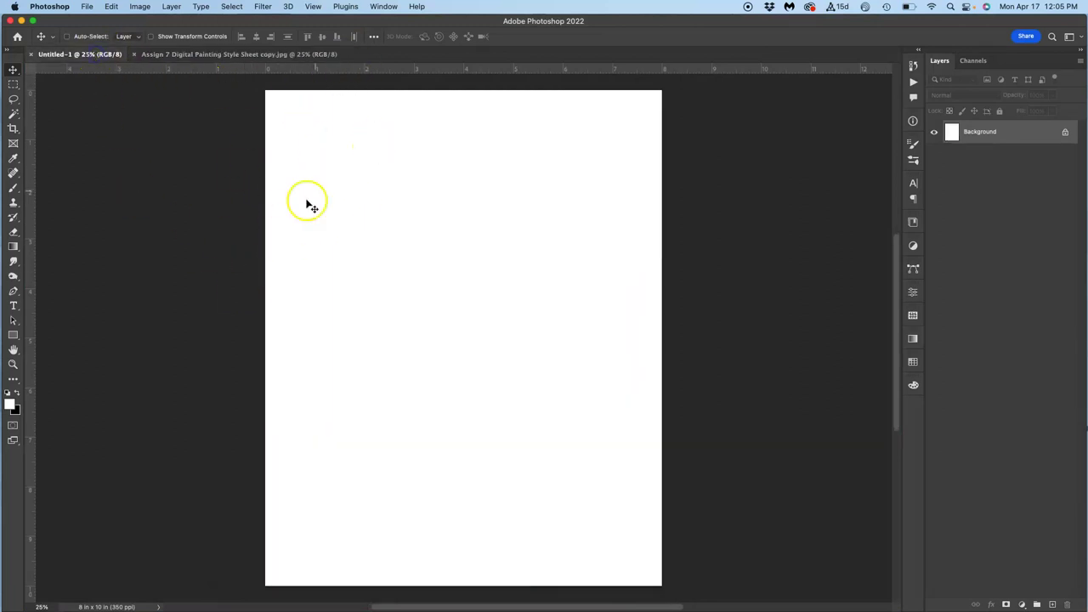
pyautogui.click(210, 55)
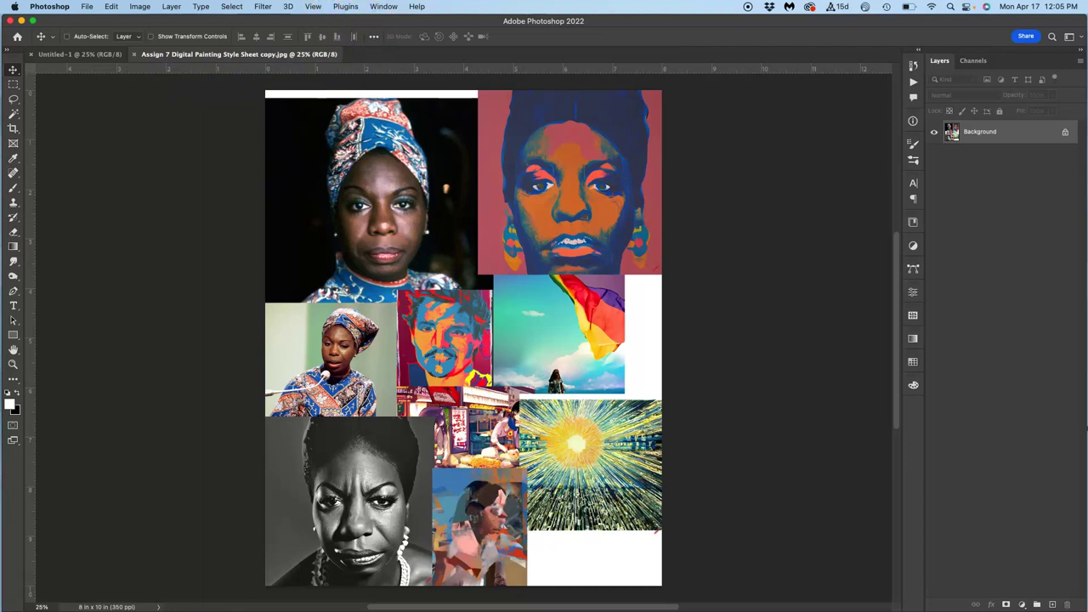
# Tile the documents 2-up Vertical, then close the blank Untitled-1 document
pyautogui.click(382, 6)
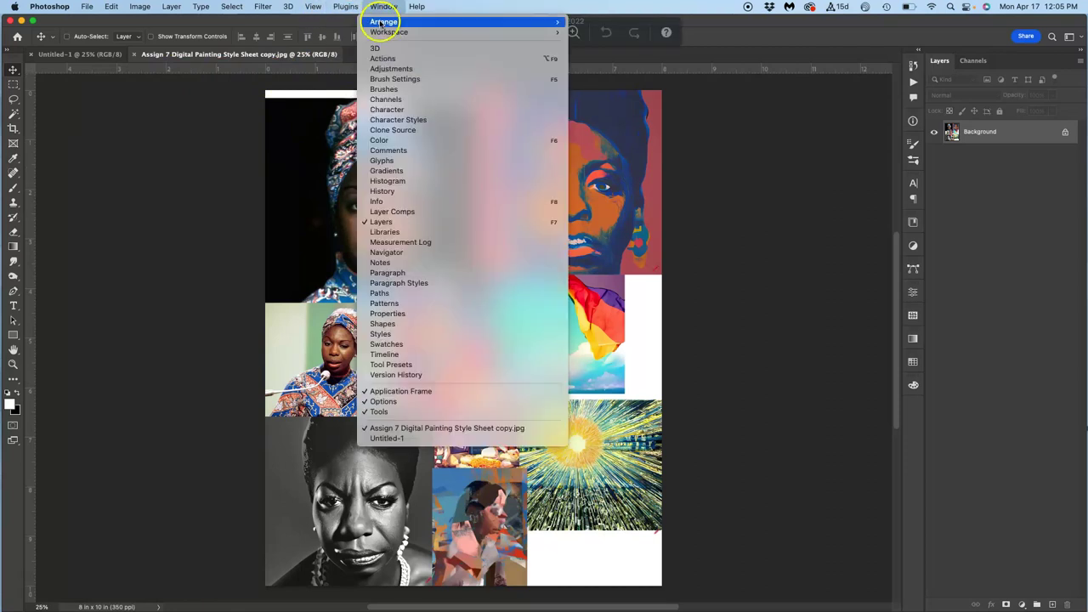
pyautogui.moveTo(381, 23)
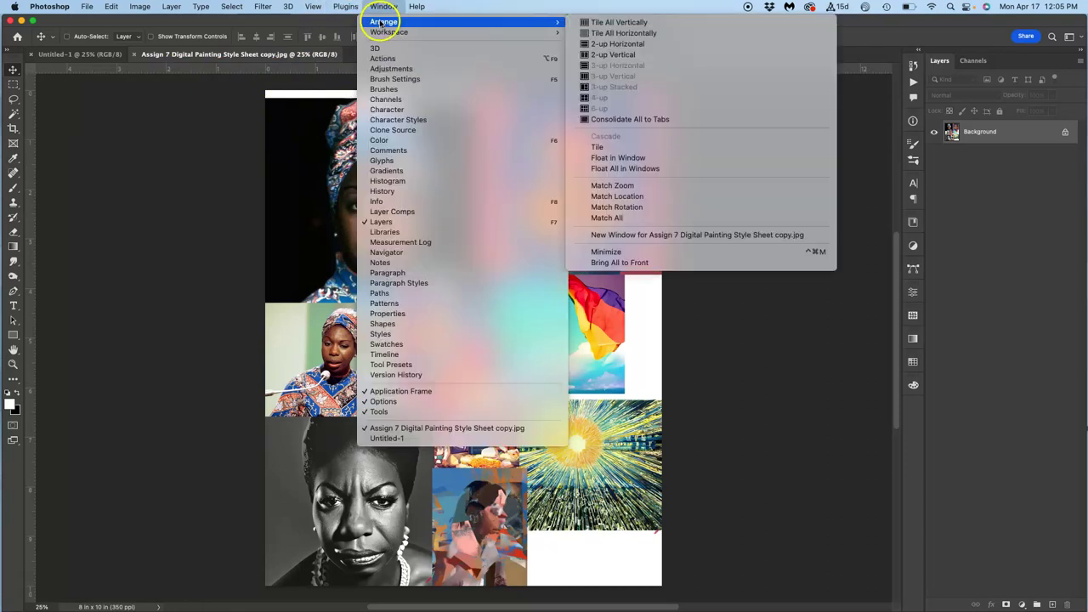
pyautogui.click(610, 56)
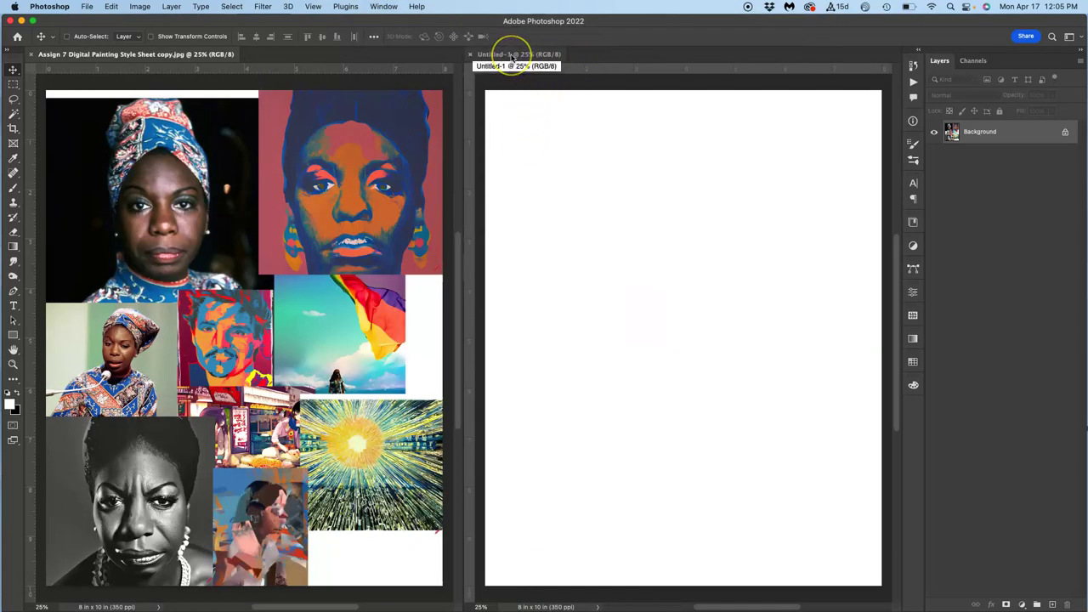
pyautogui.click(469, 54)
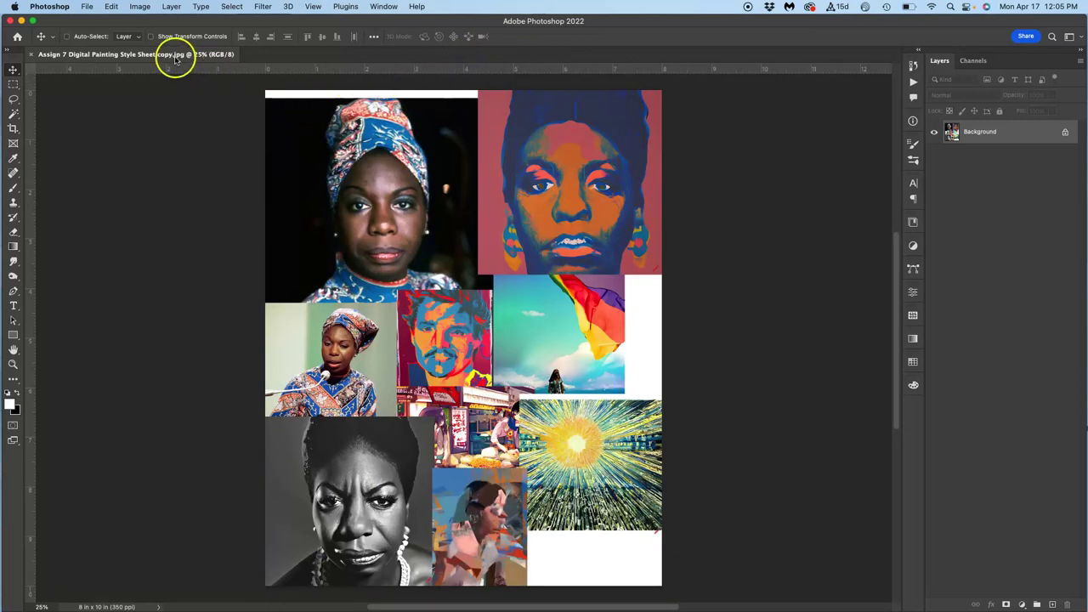
# Close the collage and reopen it from Finder with Adobe Photoshop 2022
pyautogui.click(32, 54)
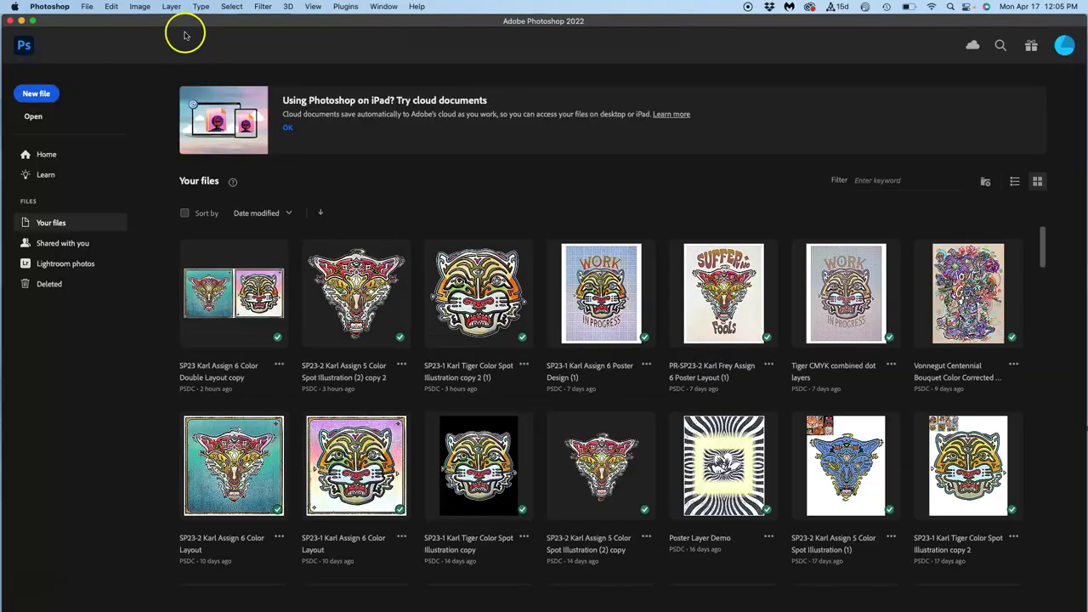
pyautogui.moveTo(192, 21); pyautogui.dragTo(200, 137)
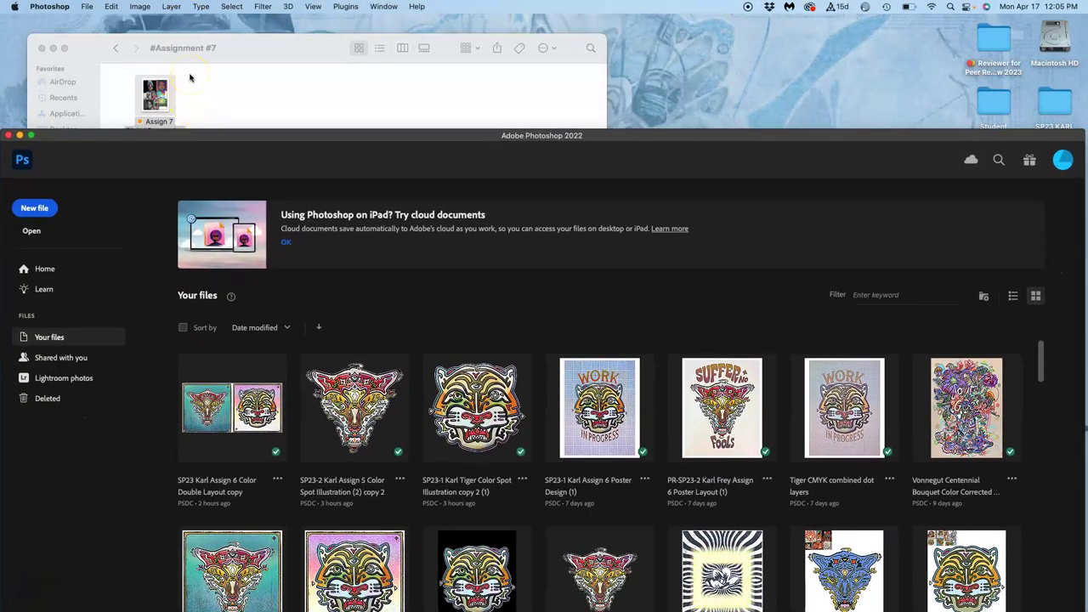
pyautogui.rightClick(166, 91)
pyautogui.moveTo(187, 109)
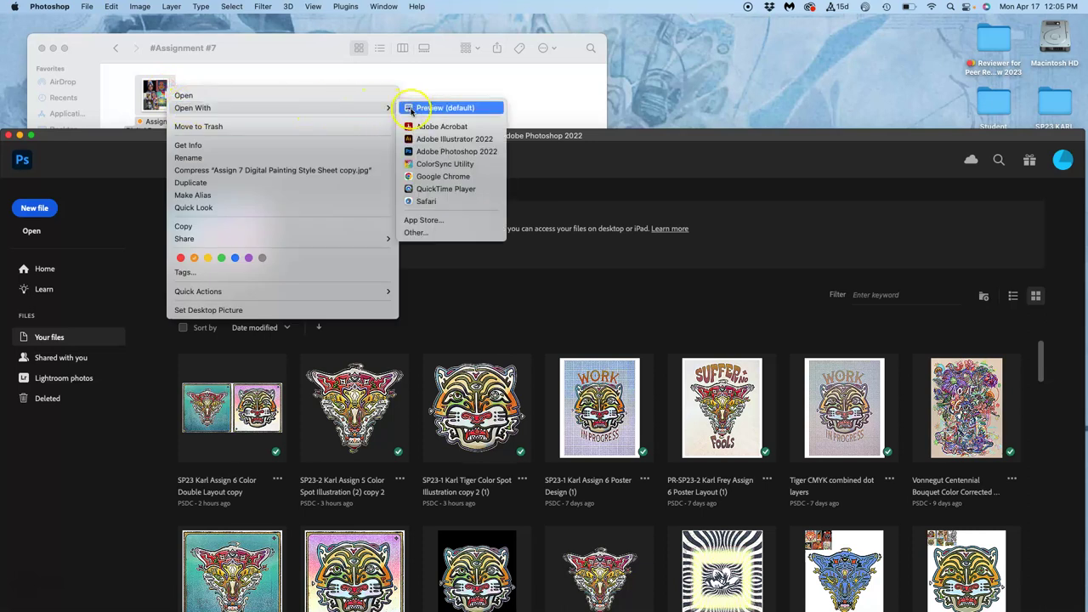
pyautogui.click(442, 152)
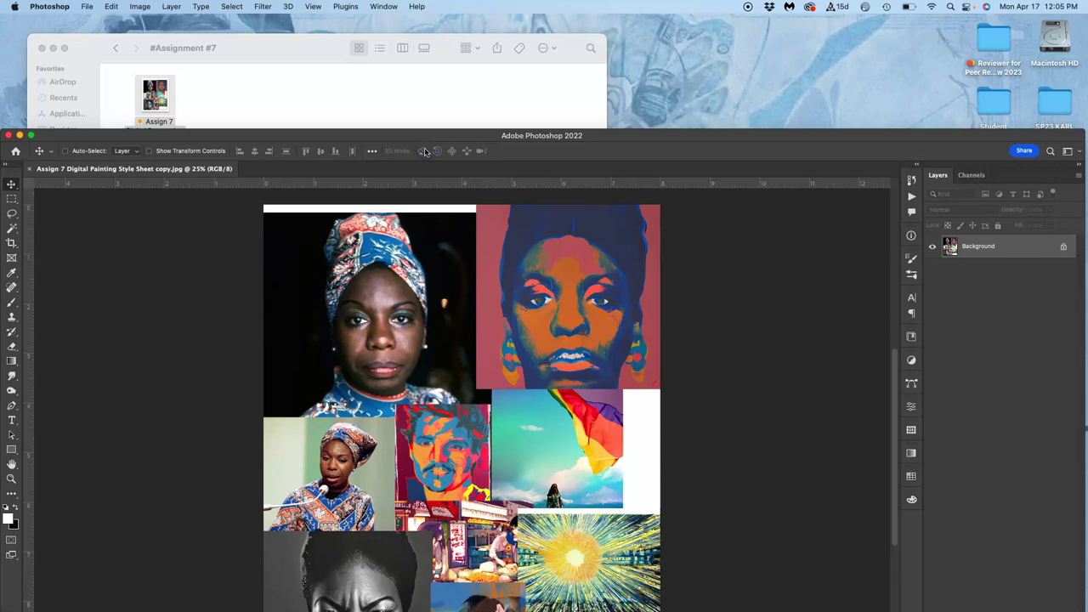
pyautogui.moveTo(252, 136); pyautogui.dragTo(244, 29)
# Create a new document named Nina Simone Painting, 8 x 10 inches at 350 ppi
pyautogui.click(88, 6)
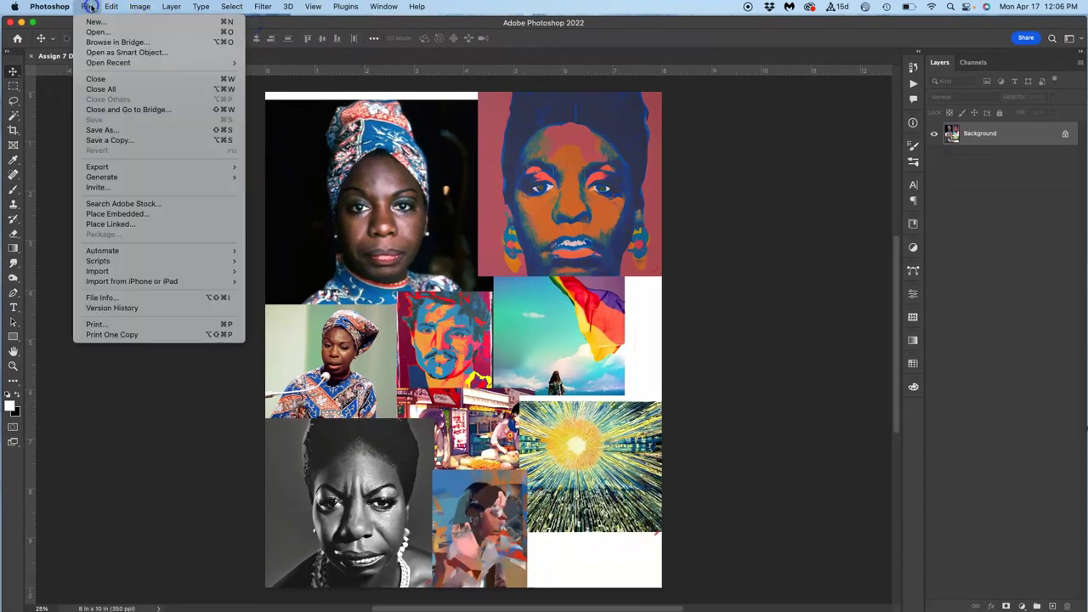
pyautogui.click(93, 22)
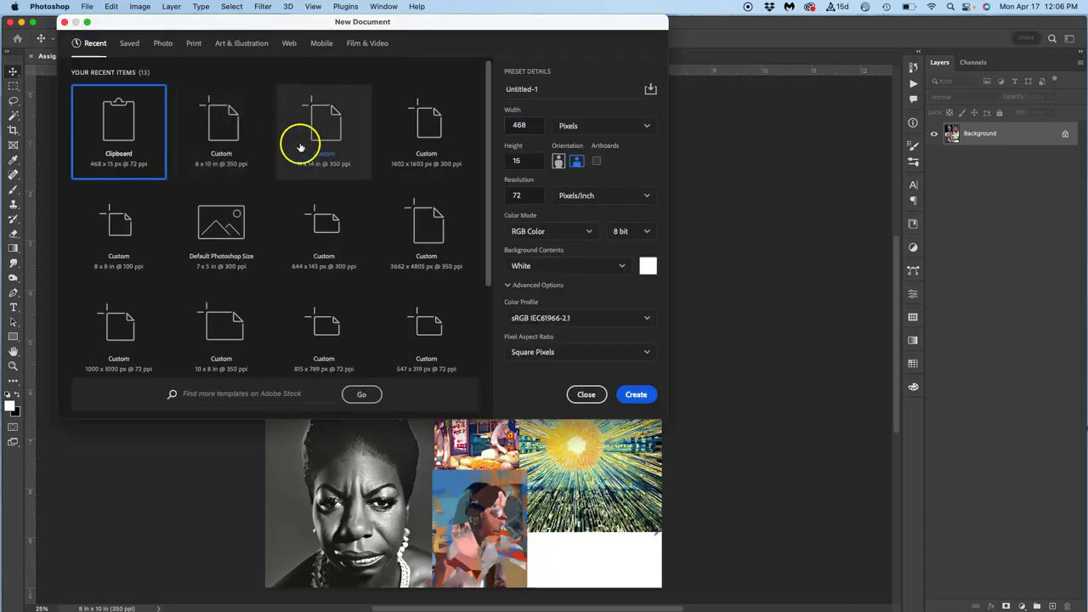
pyautogui.click(524, 88)
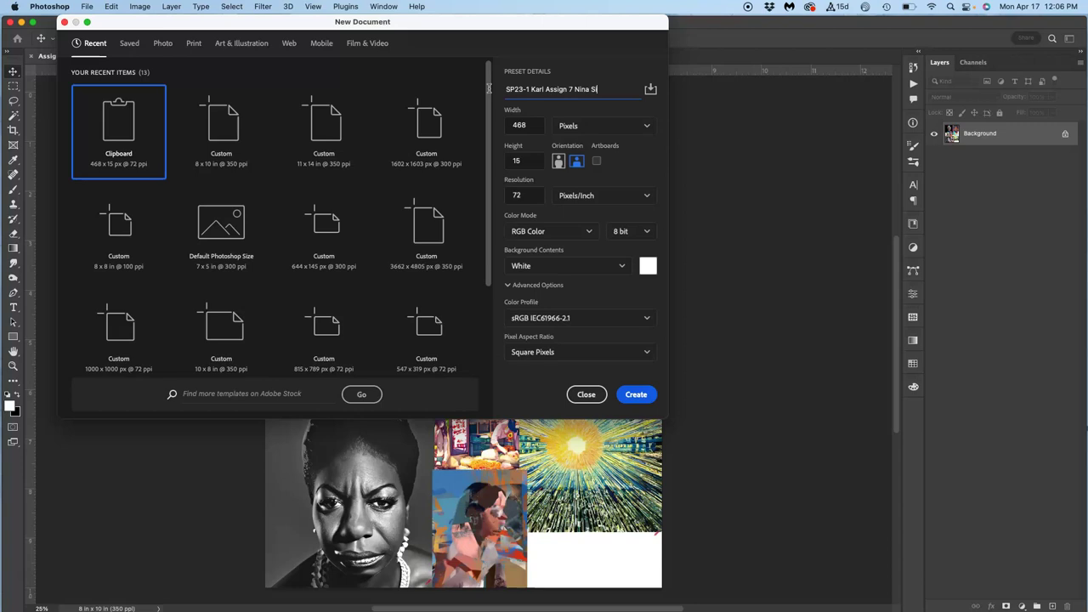
pyautogui.write('ing')
pyautogui.click(576, 125)
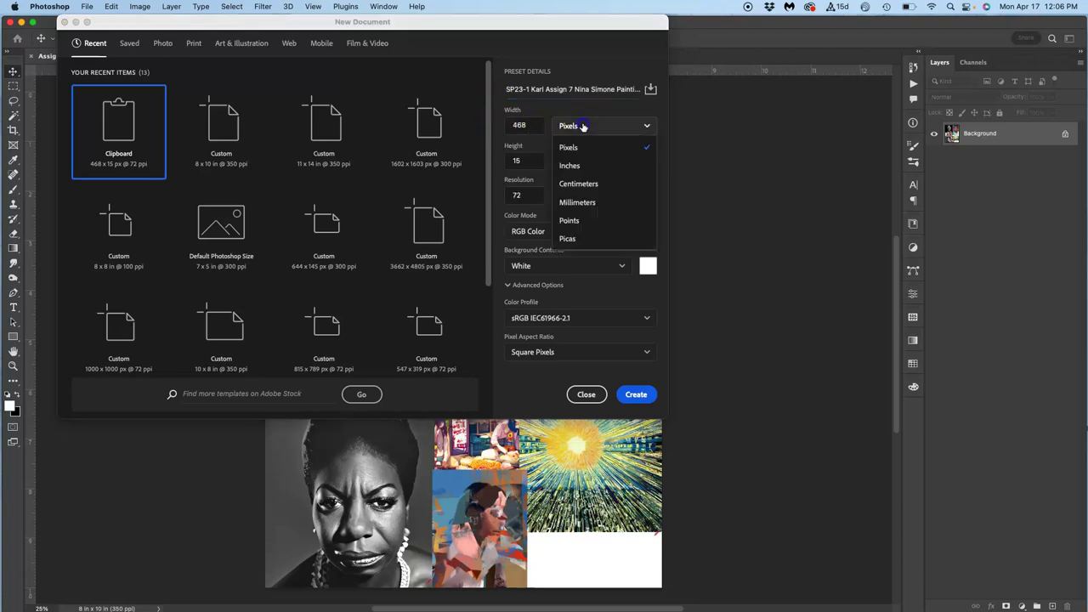
pyautogui.click(572, 163)
pyautogui.click(530, 126)
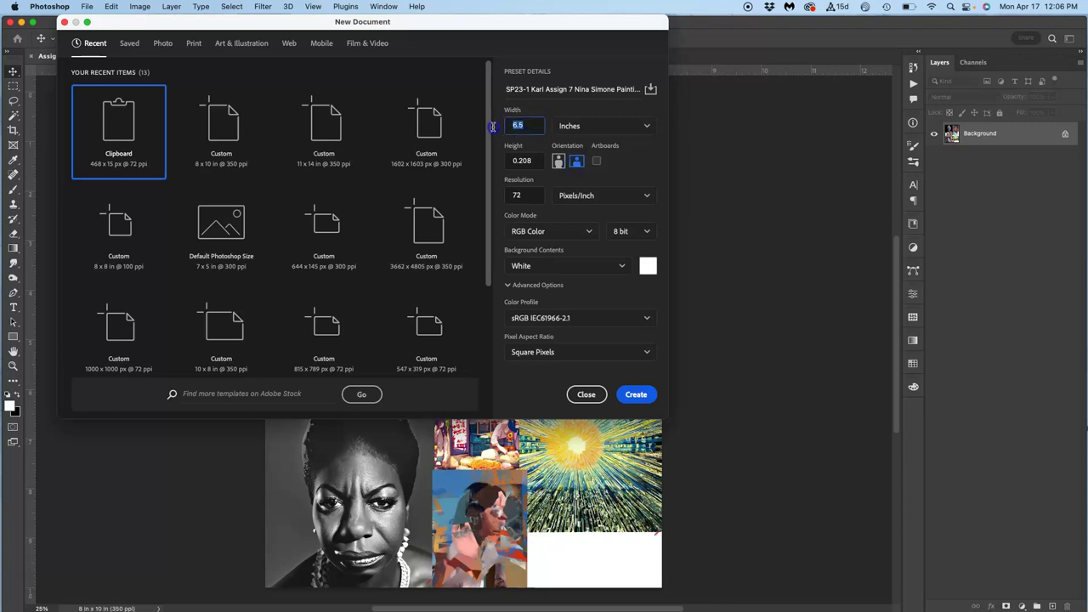
pyautogui.click(507, 162)
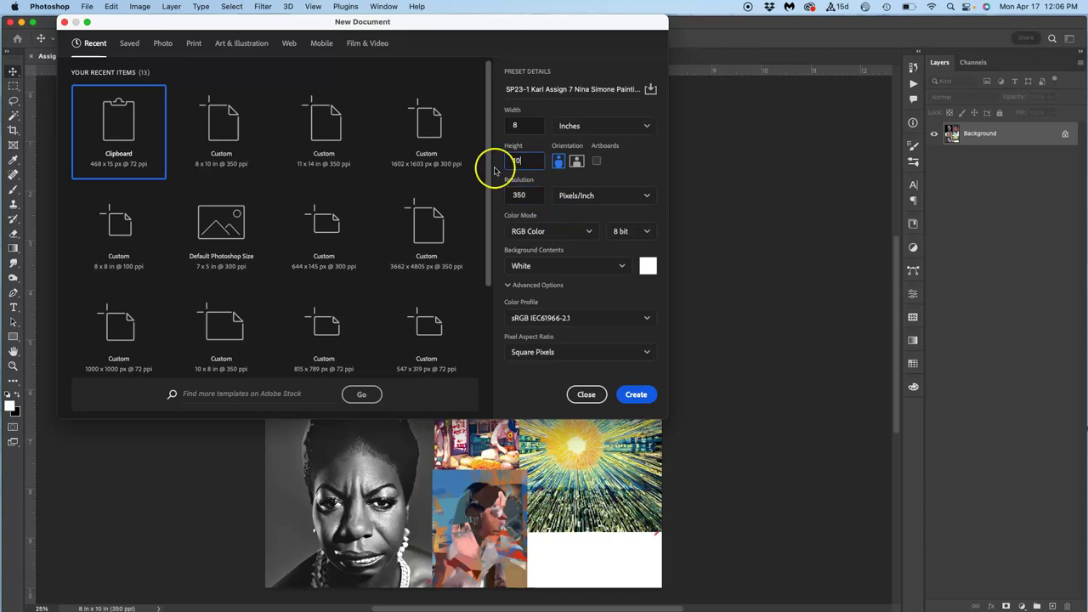
pyautogui.click(639, 395)
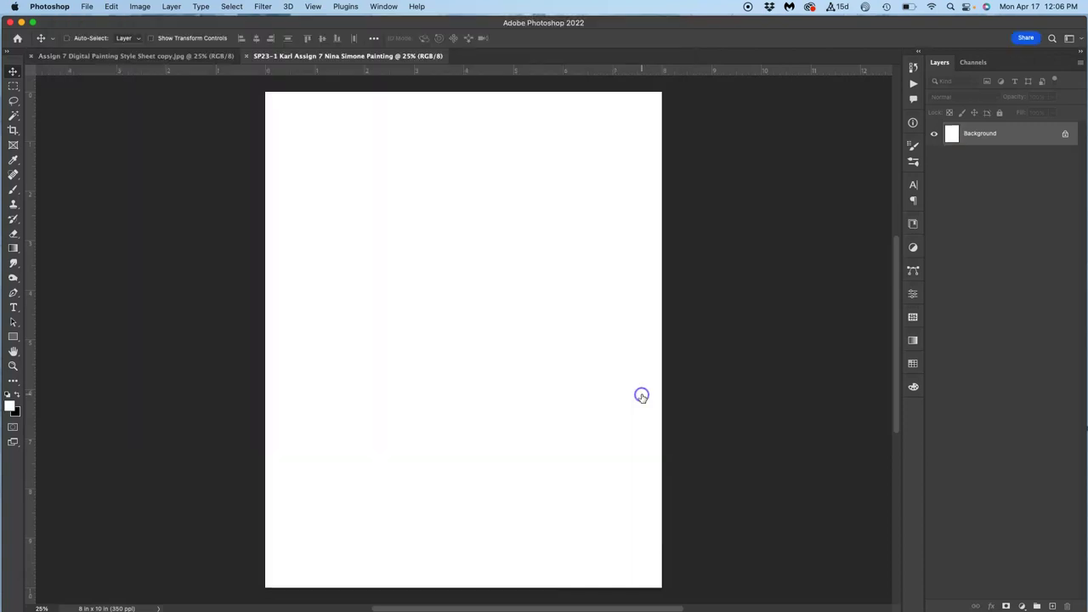
# Switch between the collage and Nina Simone Painting tabs, then show the Window > Arrange submenu
pyautogui.click(336, 56)
pyautogui.click(178, 55)
pyautogui.click(274, 56)
pyautogui.click(383, 6)
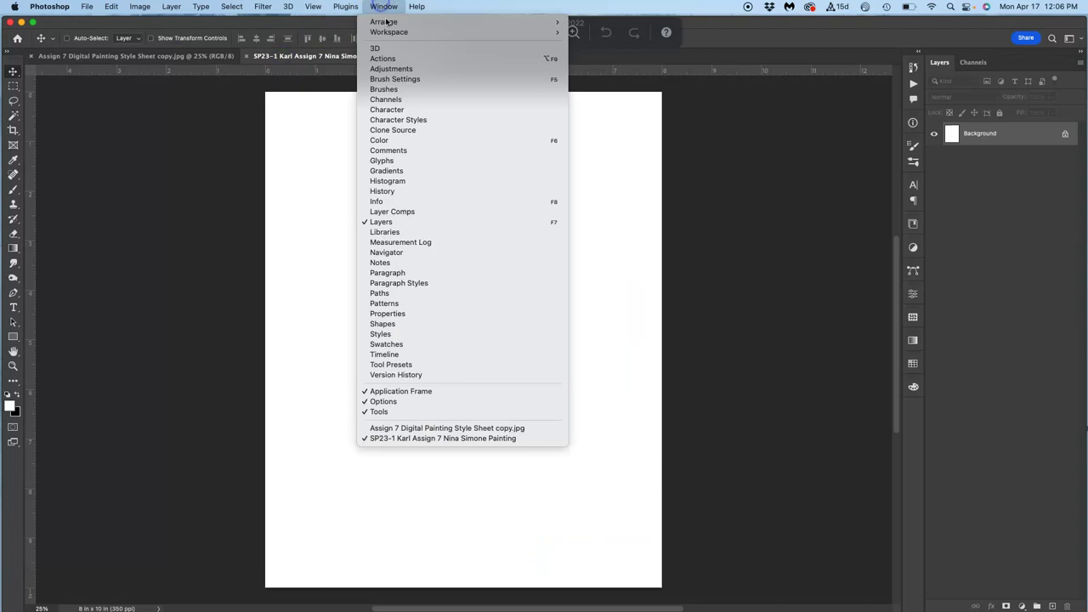
pyautogui.moveTo(449, 21)
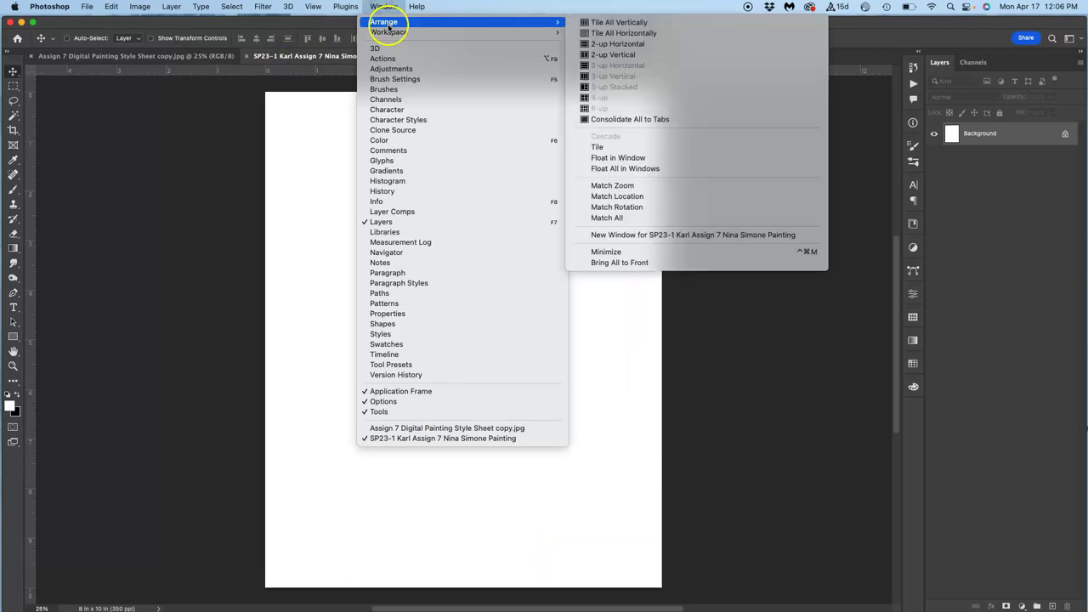
# Tile the Nina Simone Painting canvas and reference collage 2-up Vertical and adjust the panes
pyautogui.click(599, 56)
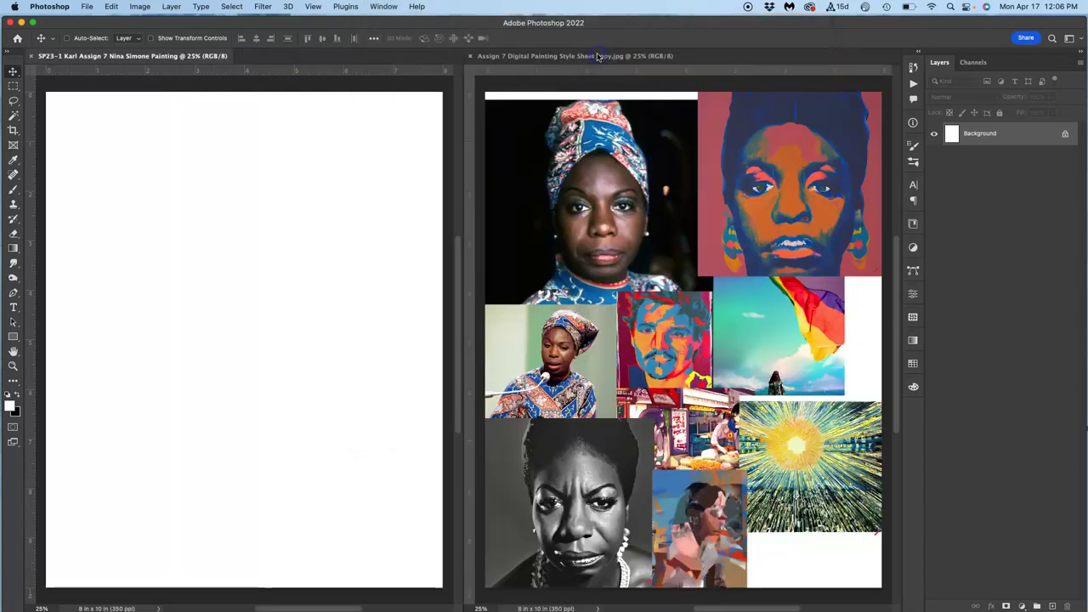
pyautogui.moveTo(502, 114); pyautogui.dragTo(649, 217)
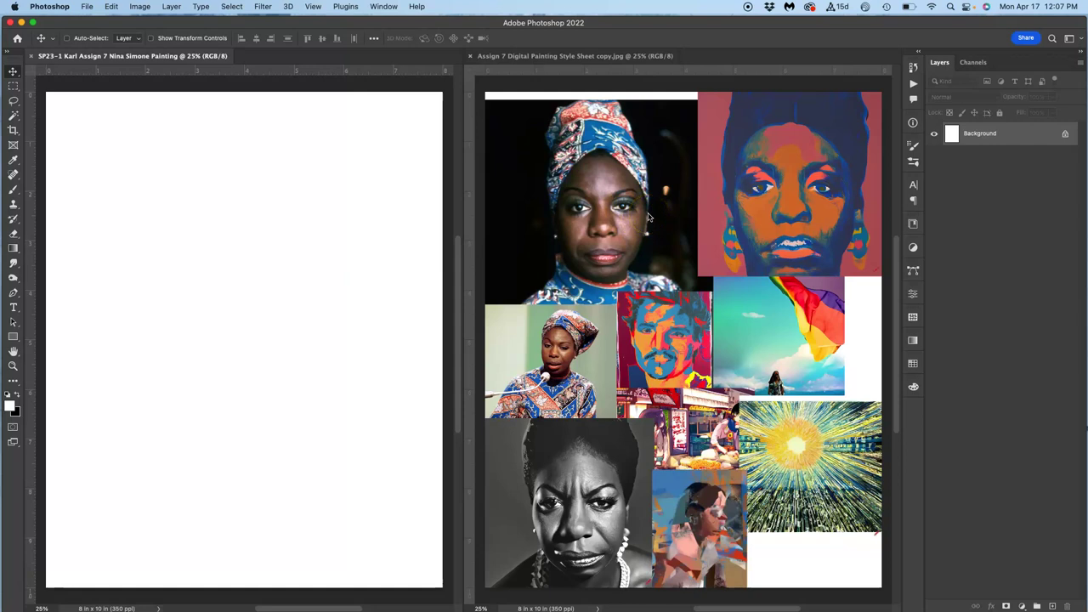
pyautogui.moveTo(648, 217); pyautogui.dragTo(341, 168)
pyautogui.moveTo(403, 85); pyautogui.dragTo(519, 151)
# Convert the Background into a regular layer named Blank White
pyautogui.doubleClick(1003, 134)
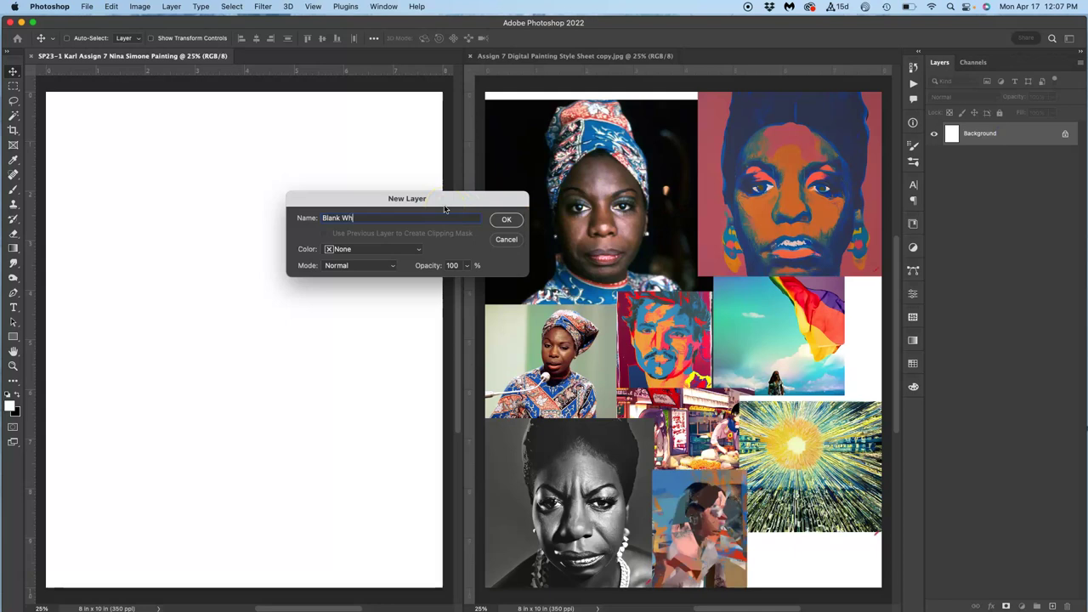
pyautogui.click(498, 201)
pyautogui.click(509, 220)
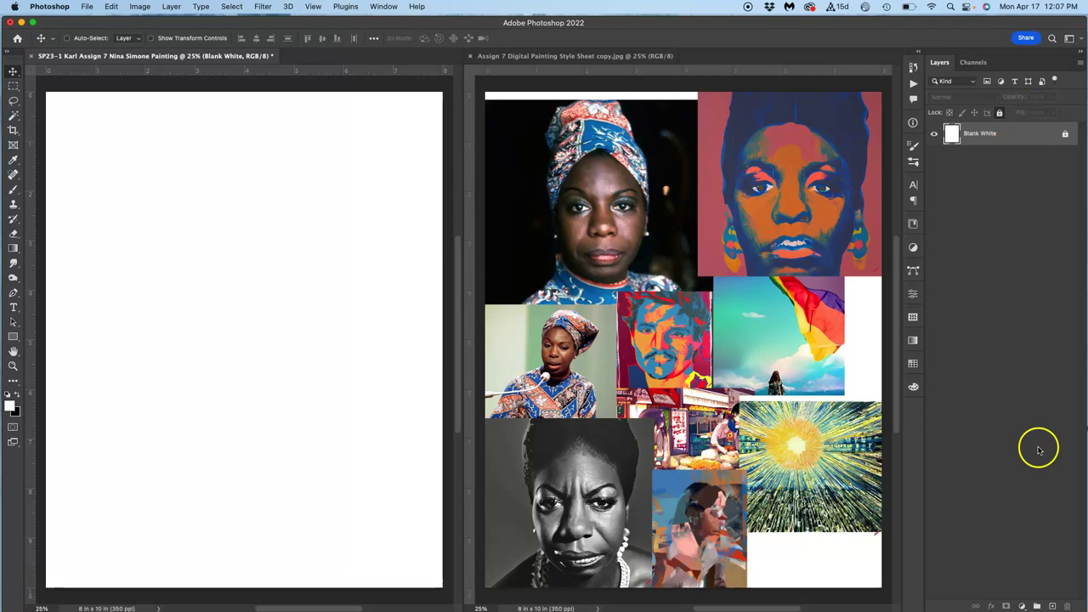
# Add a new empty layer above it named Speed Sketch
pyautogui.click(1052, 607)
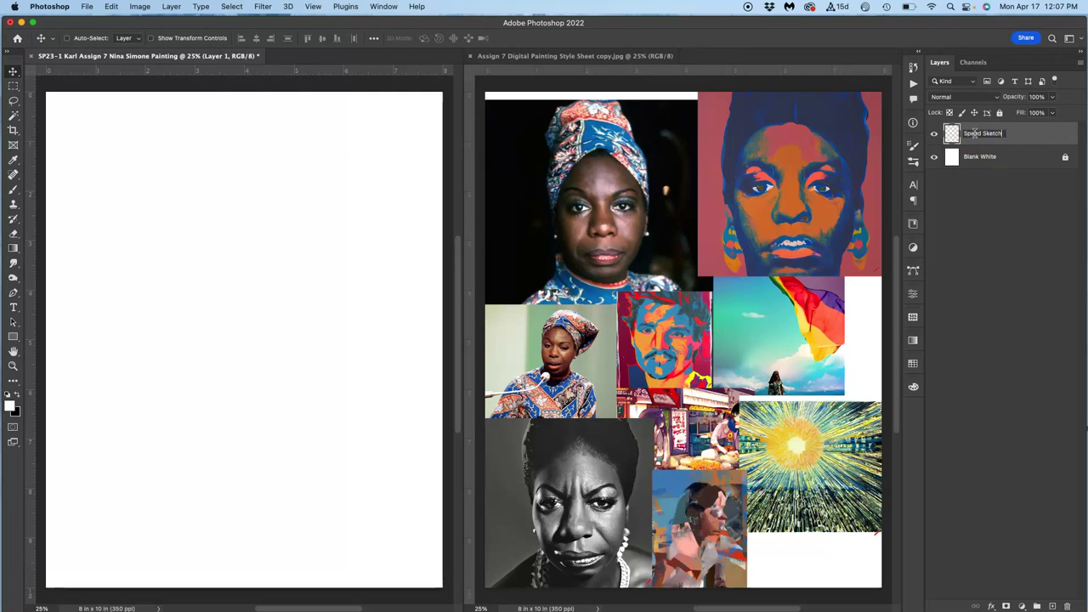
pyautogui.click(991, 211)
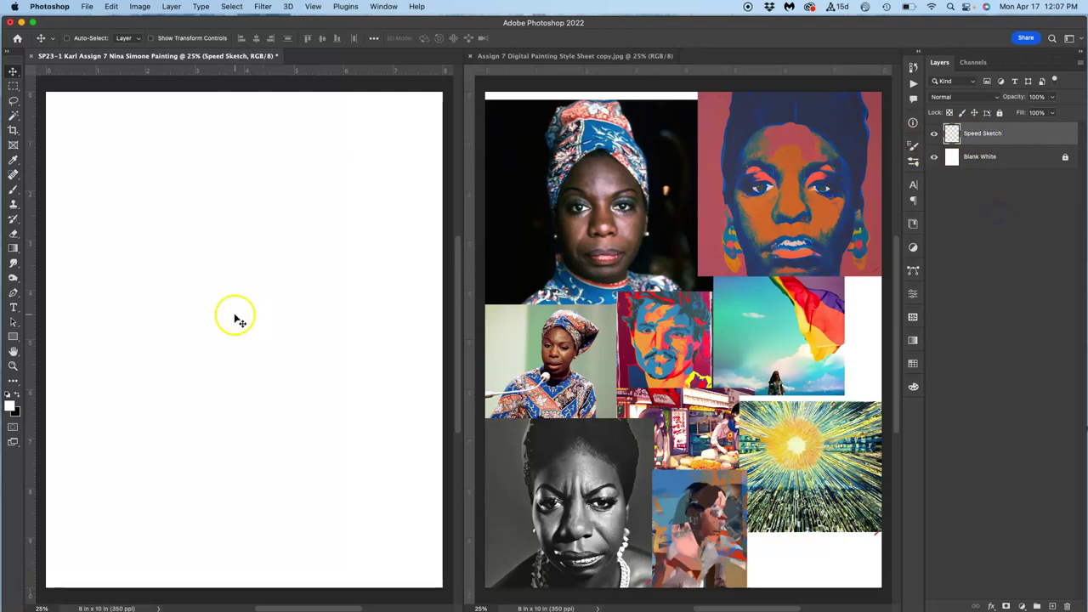
pyautogui.moveTo(12, 408)
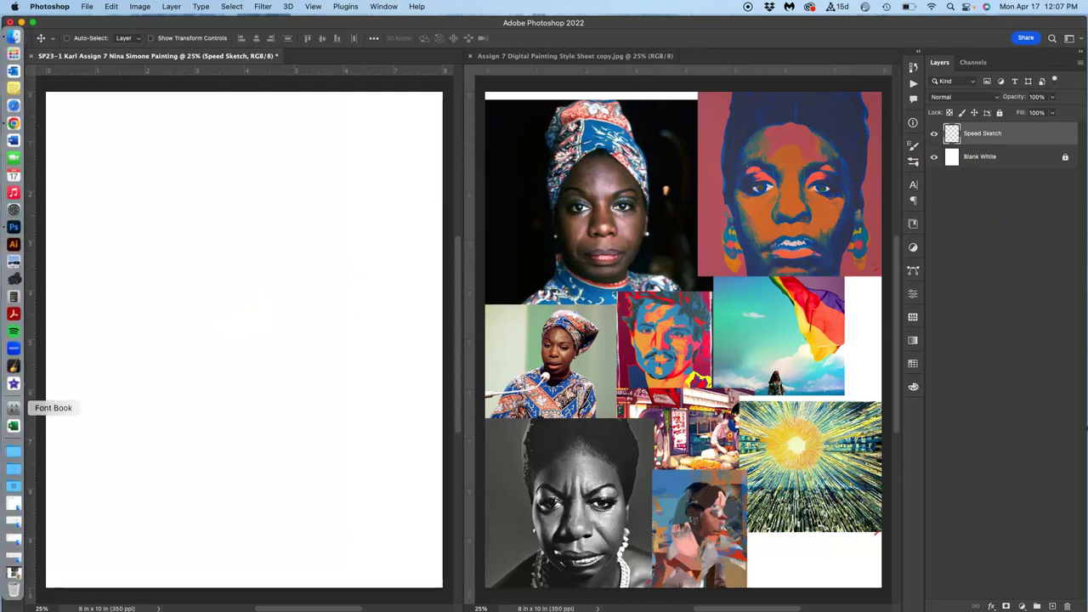
# Open the Digital Coloring Primer PDF from Downloads, scroll through its pages, then minimize Preview
pyautogui.click(12, 485)
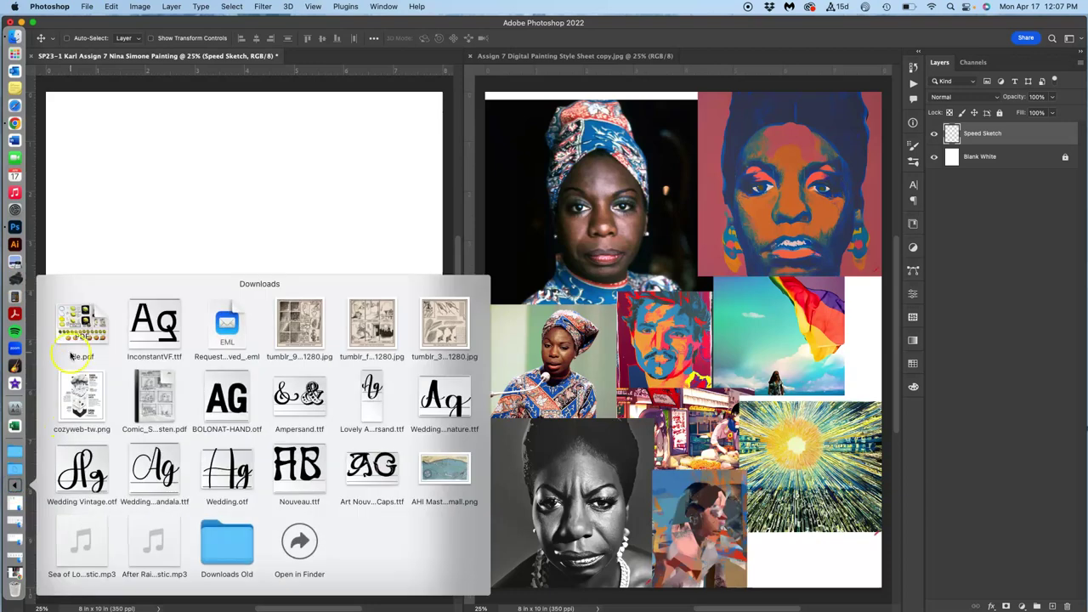
pyautogui.click(72, 351)
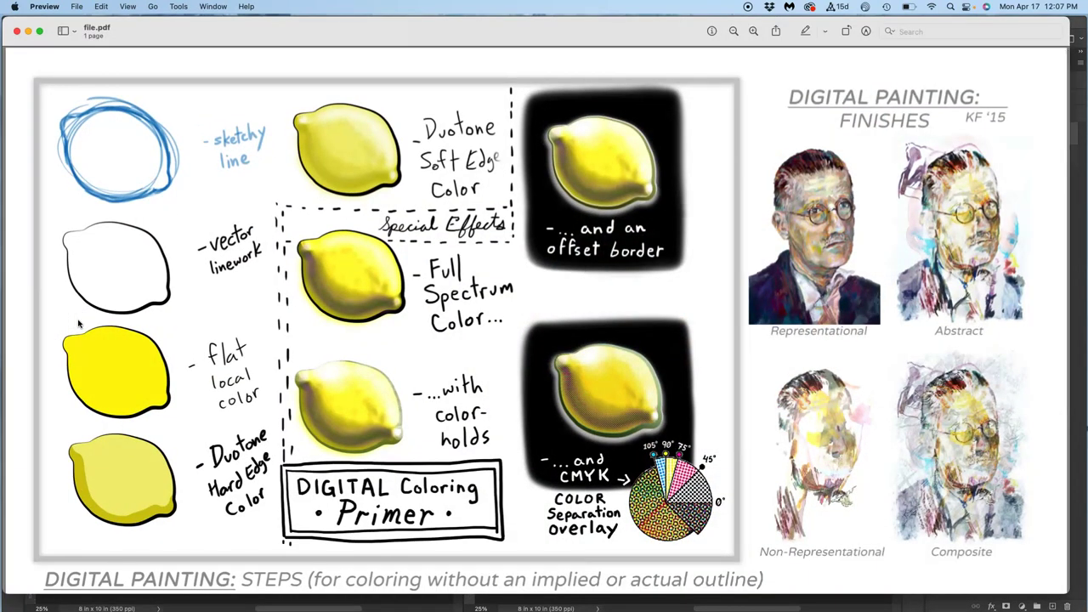
pyautogui.scroll(-5, 281, 378)
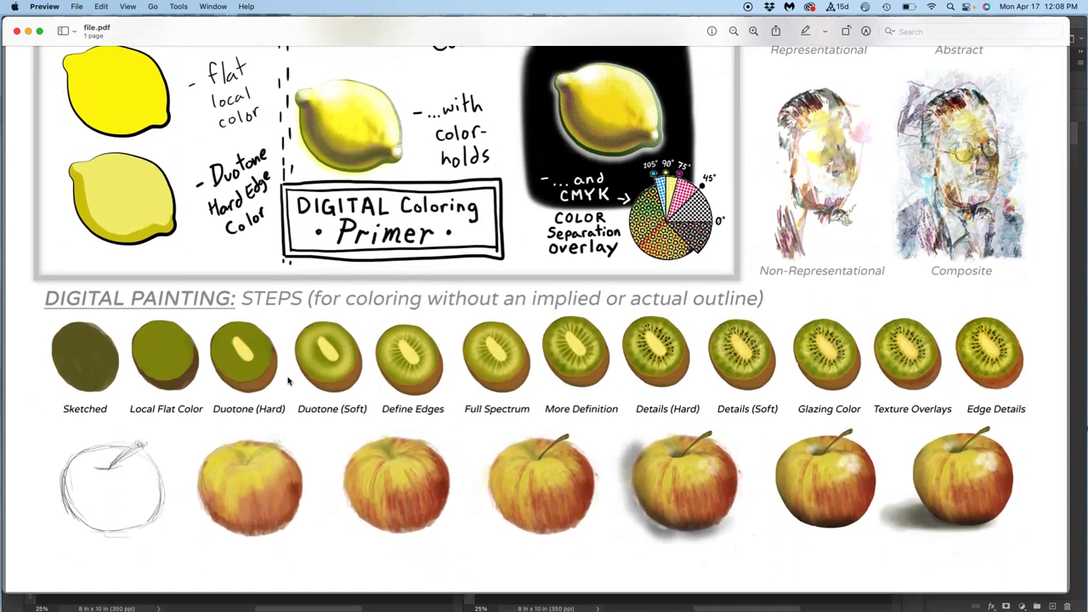
pyautogui.scroll(5, 288, 382)
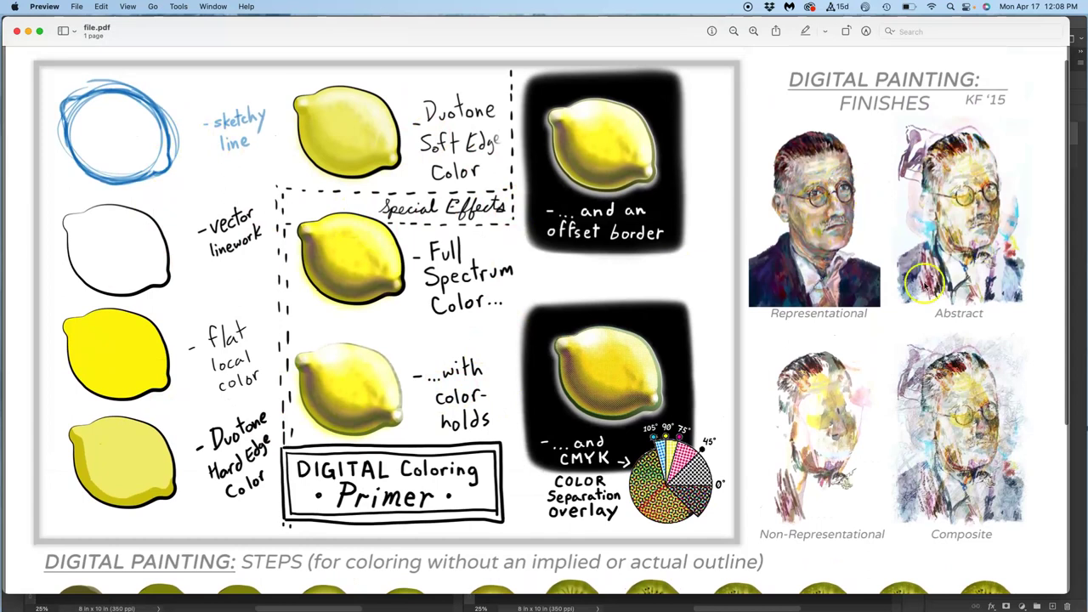
pyautogui.scroll(-1, 884, 400)
pyautogui.scroll(-5, 884, 399)
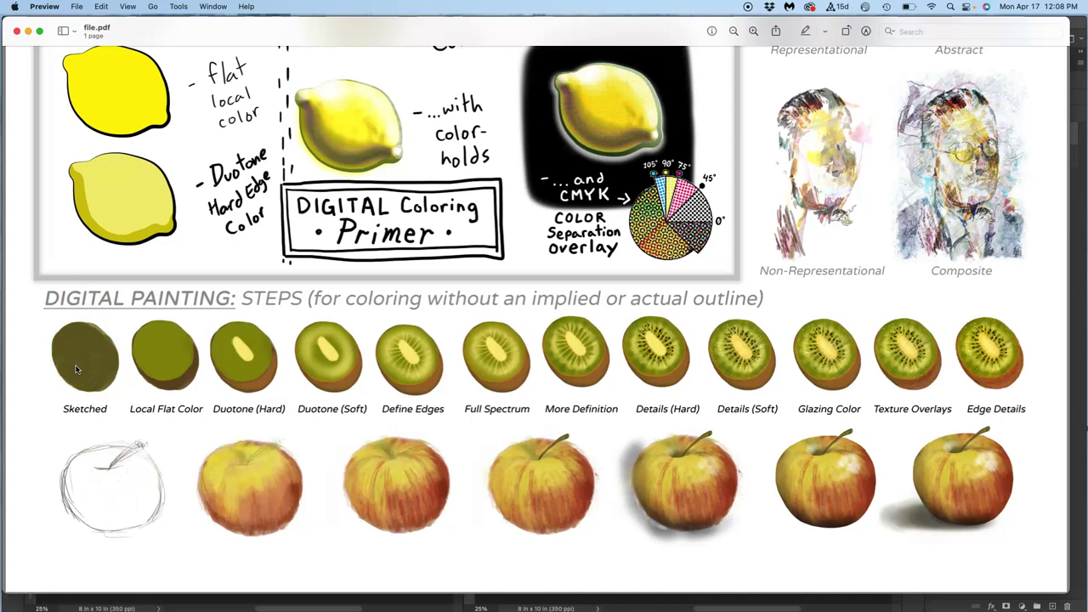
pyautogui.click(27, 31)
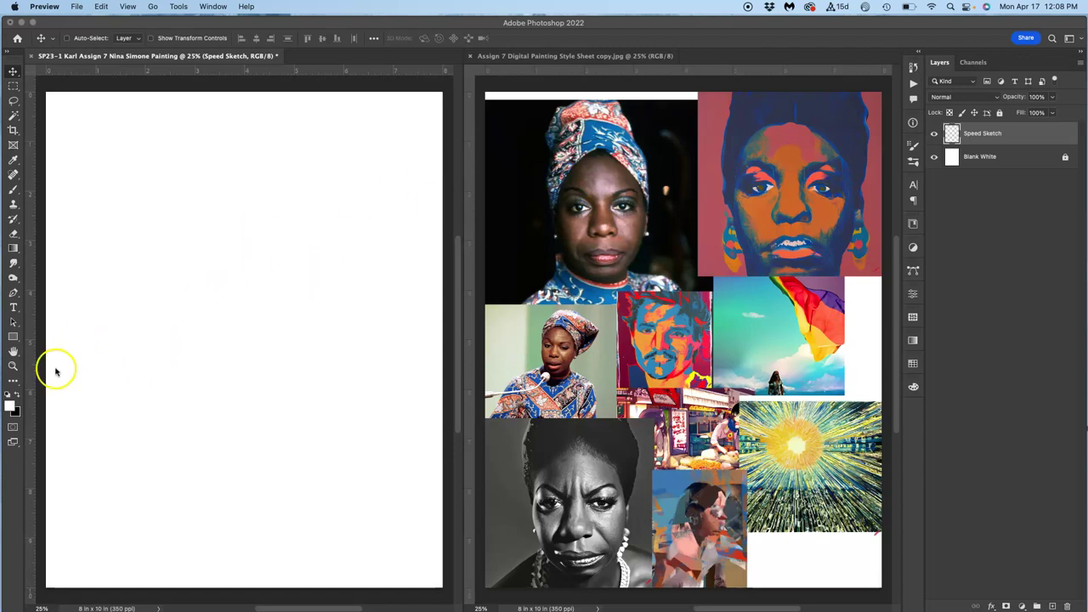
# Reset colours to black over white and set the Brush to Hard Round Pressure Size at 43 px
pyautogui.click(7, 395)
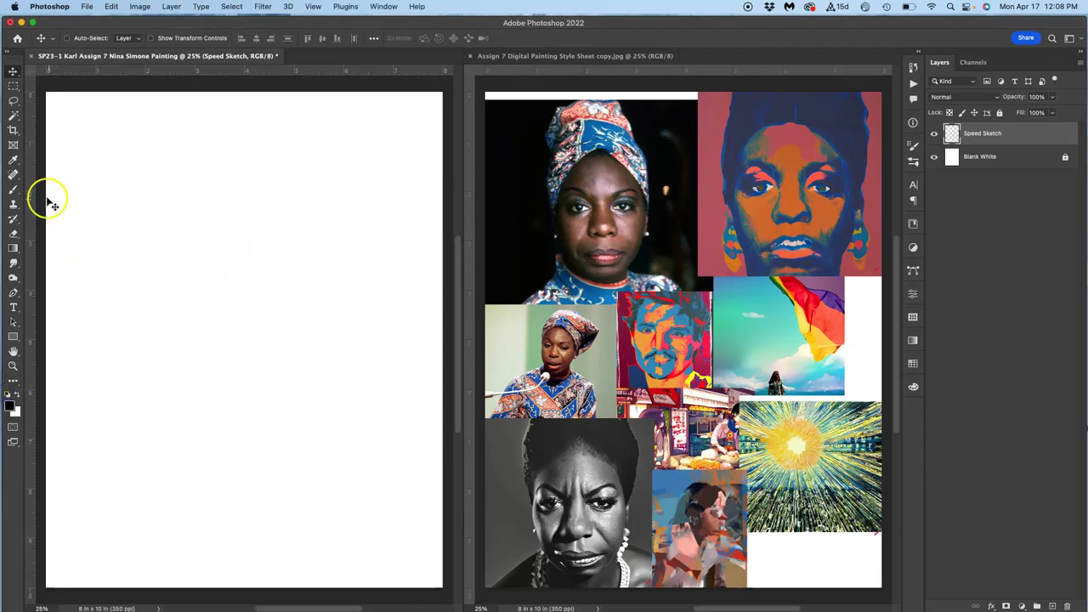
pyautogui.click(13, 191)
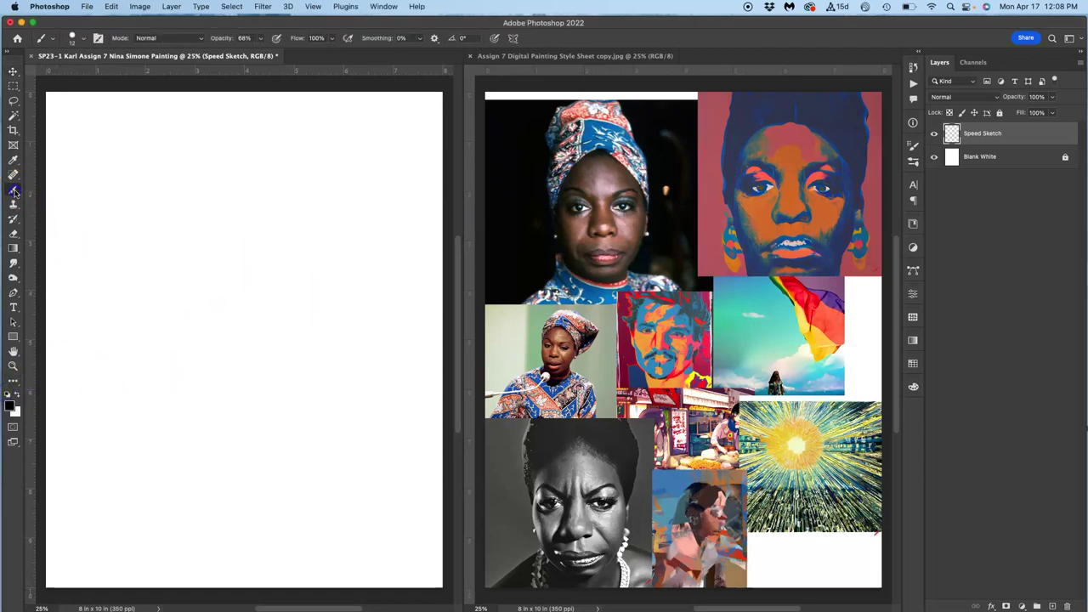
pyautogui.click(53, 38)
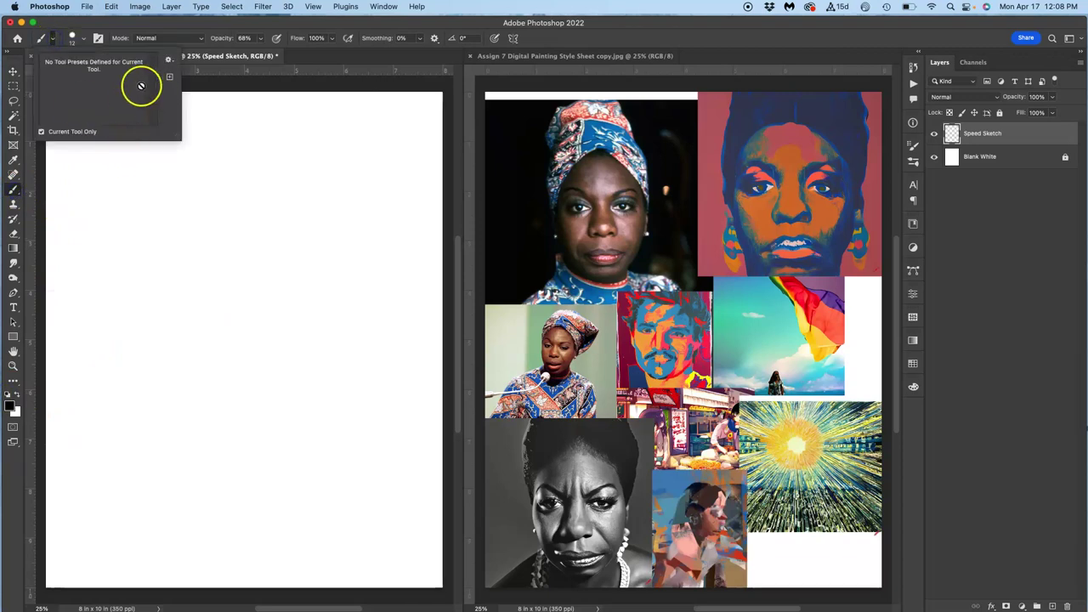
pyautogui.click(75, 40)
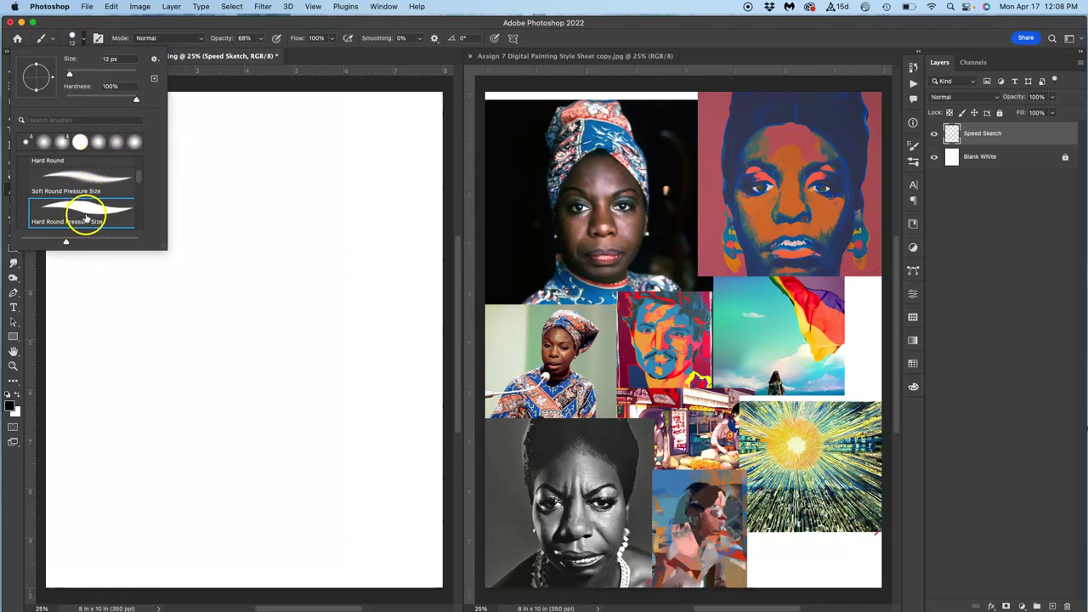
pyautogui.moveTo(71, 74); pyautogui.dragTo(80, 73)
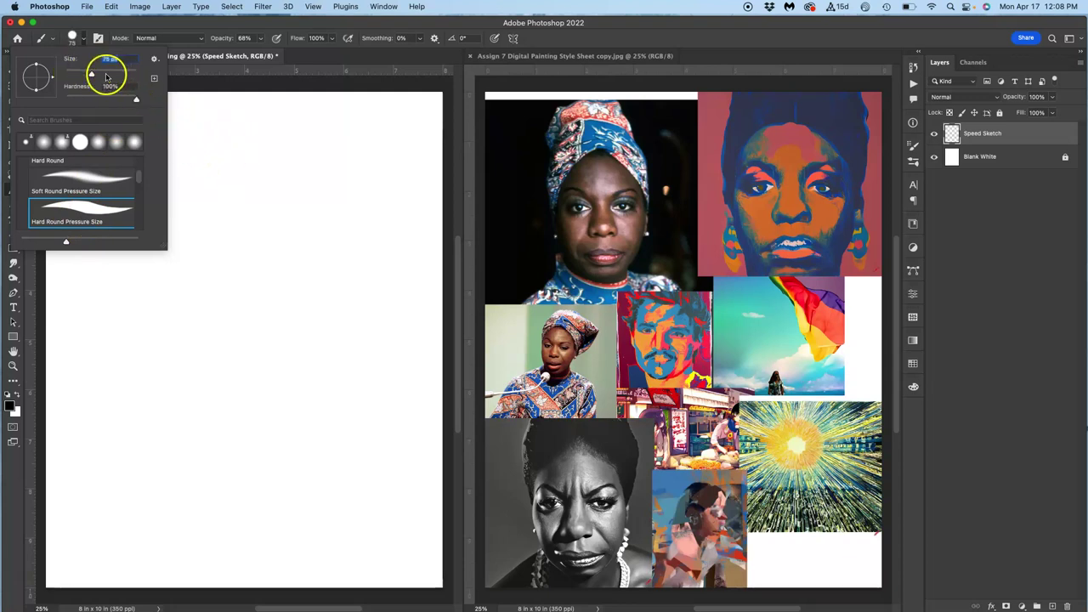
pyautogui.click(233, 148)
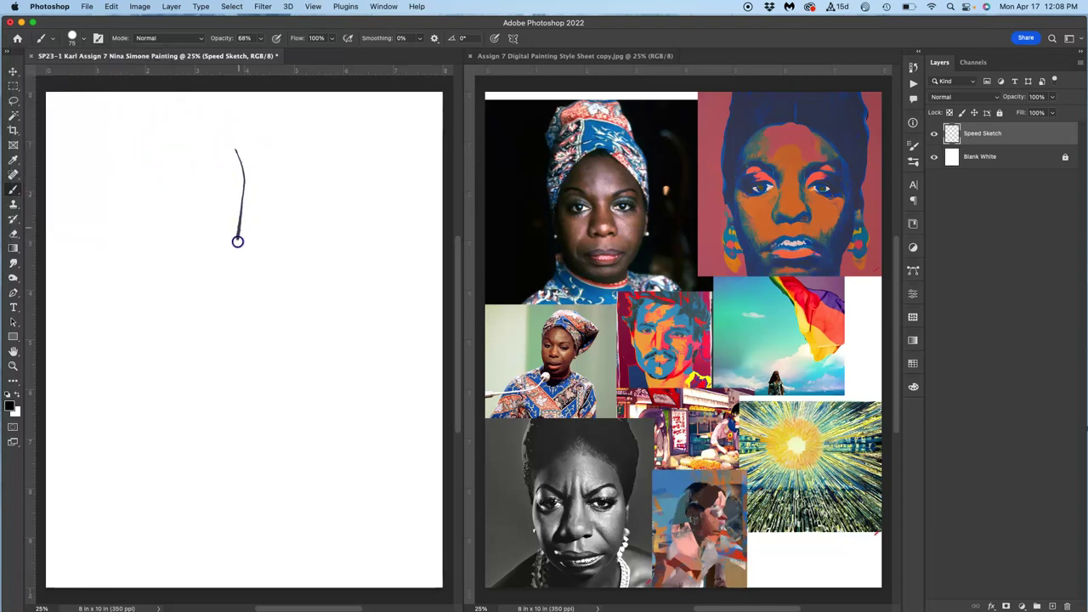
# Undo a test curved stroke and set the brush opacity to 72%
pyautogui.moveTo(216, 322)
pyautogui.mouseDown()
pyautogui.moveTo(215, 412)
pyautogui.moveTo(274, 533)
pyautogui.mouseUp()
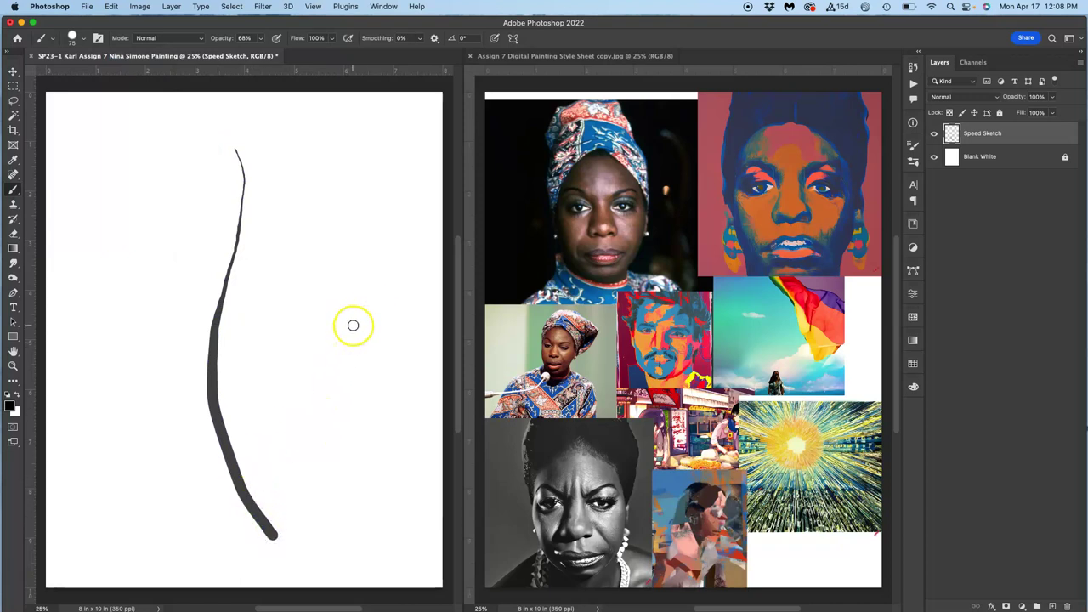
pyautogui.press('super+z')
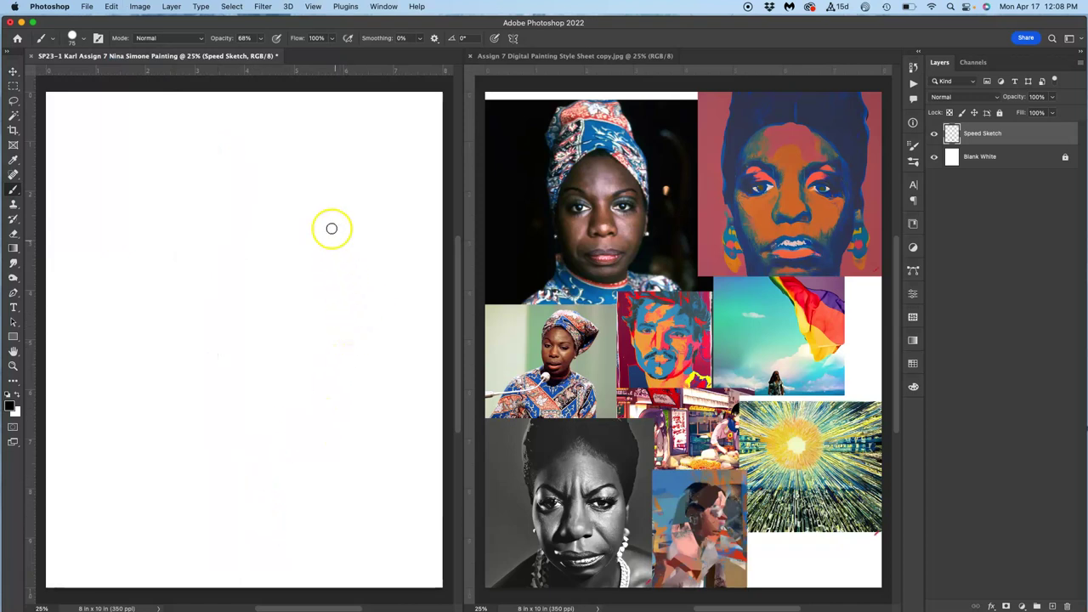
pyautogui.click(263, 39)
pyautogui.moveTo(259, 52); pyautogui.dragTo(281, 53)
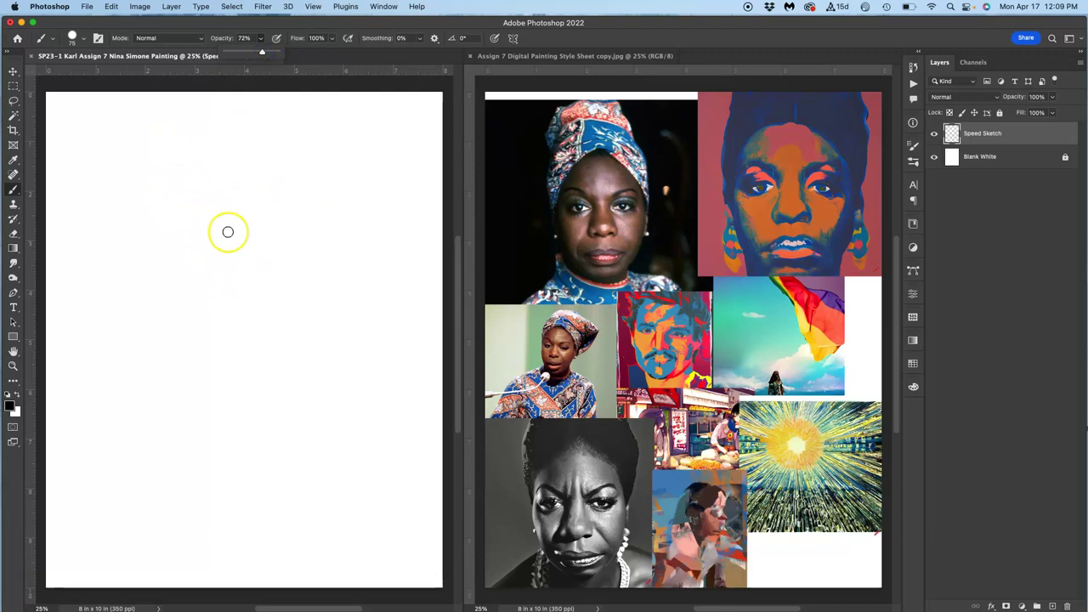
pyautogui.moveTo(14, 391)
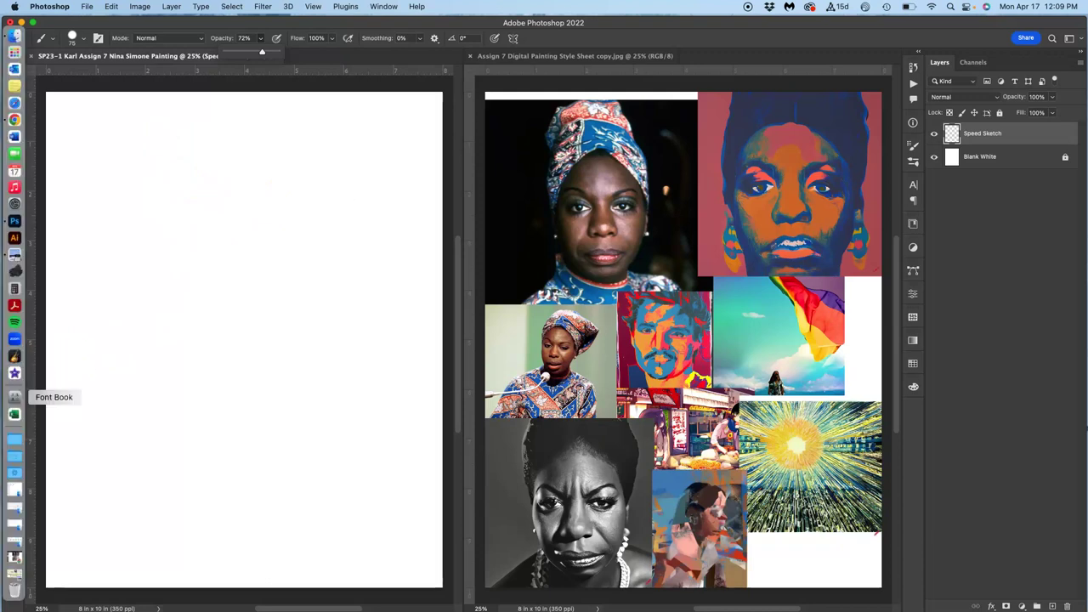
pyautogui.click(13, 554)
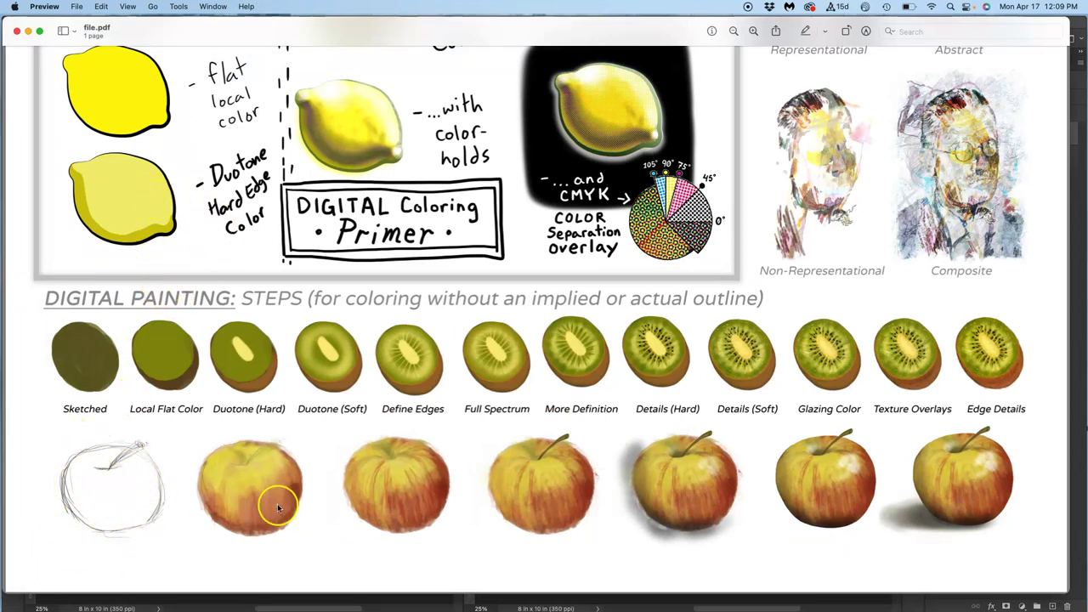
pyautogui.click(29, 32)
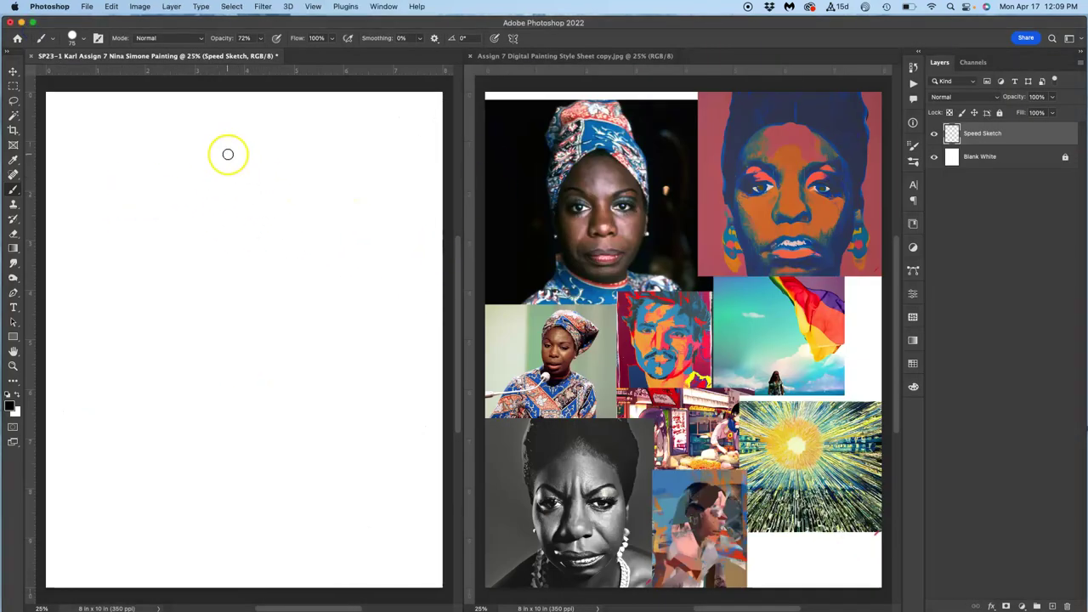
# Sketch the cranium oval, the jaw and chin, and a guide mark near the head top
pyautogui.moveTo(226, 156)
pyautogui.mouseDown()
pyautogui.moveTo(155, 207)
pyautogui.moveTo(206, 349)
pyautogui.moveTo(349, 203)
pyautogui.moveTo(135, 201)
pyautogui.moveTo(183, 349)
pyautogui.mouseUp()
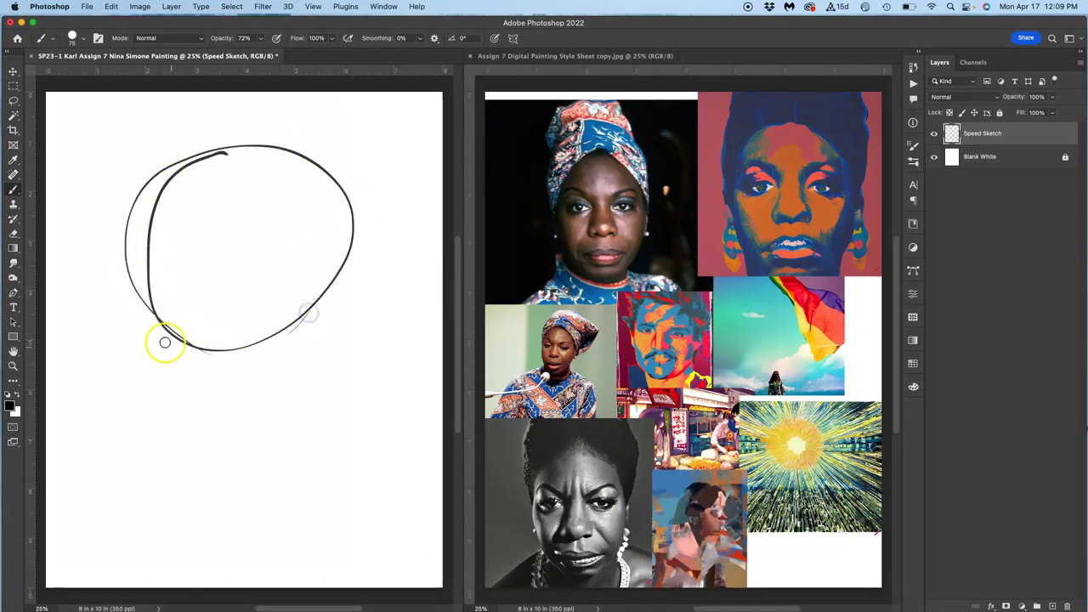
pyautogui.moveTo(148, 310)
pyautogui.mouseDown()
pyautogui.moveTo(197, 441)
pyautogui.moveTo(184, 417)
pyautogui.moveTo(244, 451)
pyautogui.moveTo(338, 386)
pyautogui.moveTo(320, 363)
pyautogui.moveTo(328, 292)
pyautogui.moveTo(330, 331)
pyautogui.moveTo(353, 295)
pyautogui.moveTo(315, 423)
pyautogui.moveTo(303, 401)
pyautogui.mouseUp()
pyautogui.moveTo(242, 197)
pyautogui.mouseDown()
pyautogui.moveTo(260, 462)
pyautogui.moveTo(246, 202)
pyautogui.mouseUp()
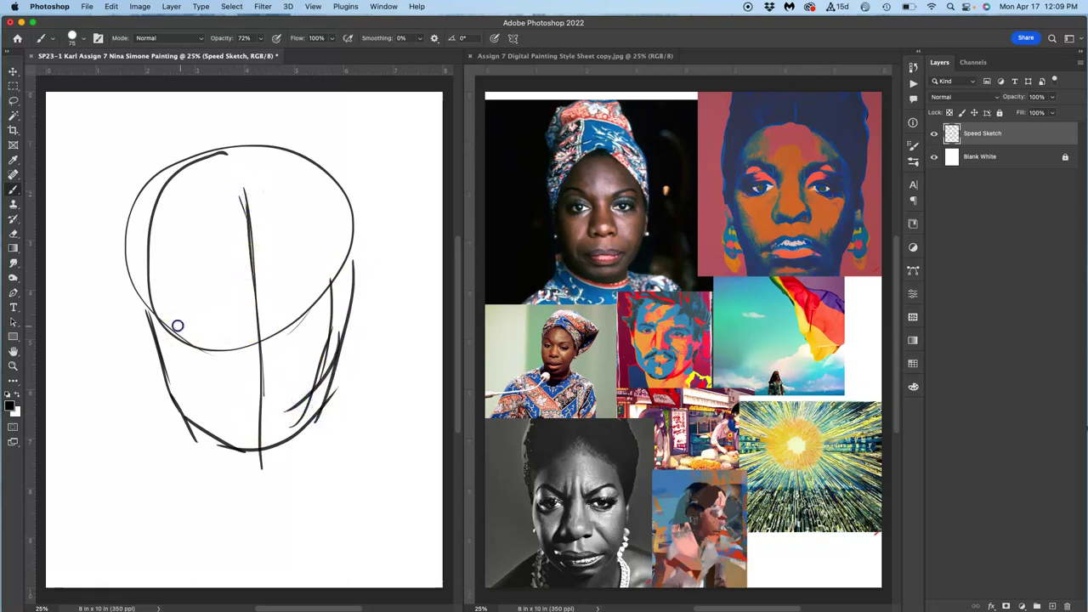
# Add the face centre line, eye line, right-eye strokes, and the nose side and base
pyautogui.moveTo(177, 323)
pyautogui.mouseDown()
pyautogui.moveTo(288, 292)
pyautogui.moveTo(163, 324)
pyautogui.moveTo(326, 290)
pyautogui.moveTo(202, 292)
pyautogui.mouseUp()
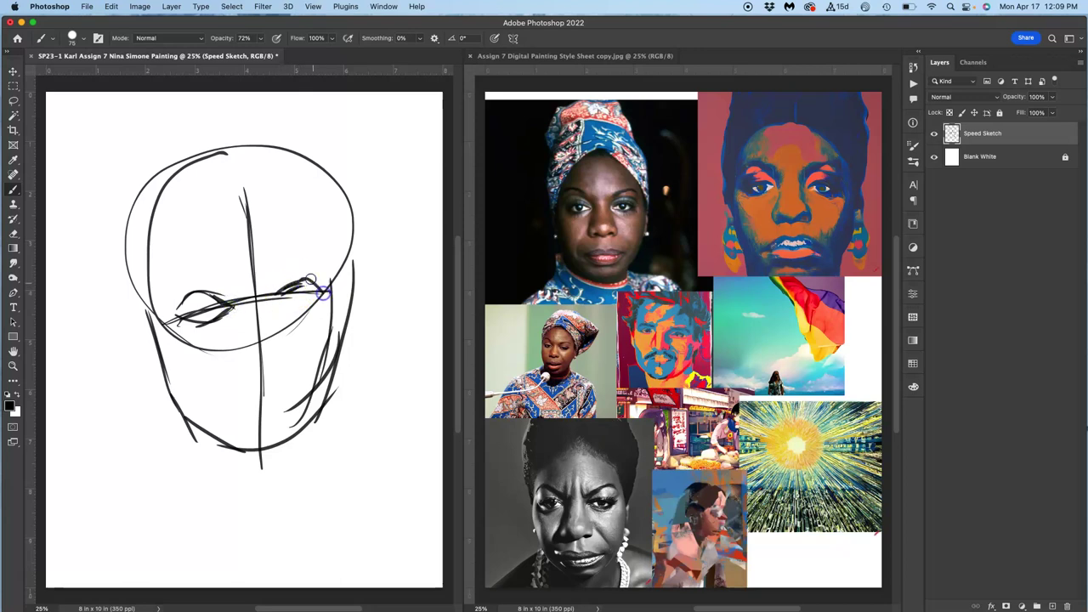
pyautogui.moveTo(308, 303)
pyautogui.mouseDown()
pyautogui.moveTo(274, 299)
pyautogui.moveTo(299, 307)
pyautogui.moveTo(327, 298)
pyautogui.moveTo(246, 369)
pyautogui.mouseUp()
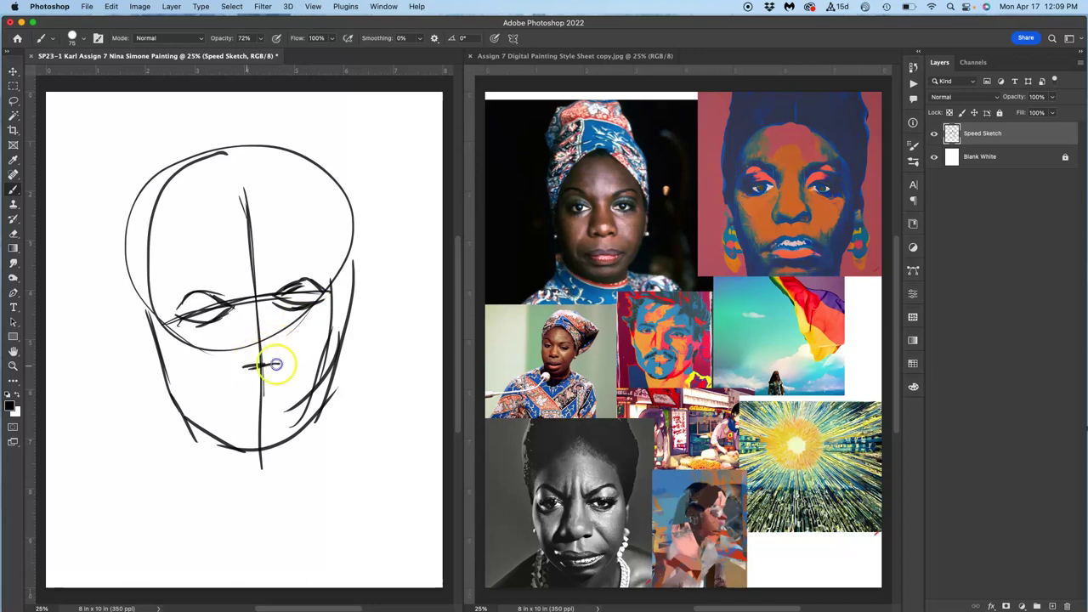
pyautogui.moveTo(275, 311)
pyautogui.mouseDown()
pyautogui.moveTo(289, 365)
pyautogui.moveTo(231, 321)
pyautogui.mouseUp()
pyautogui.click(234, 304)
pyautogui.moveTo(236, 366); pyautogui.dragTo(284, 366)
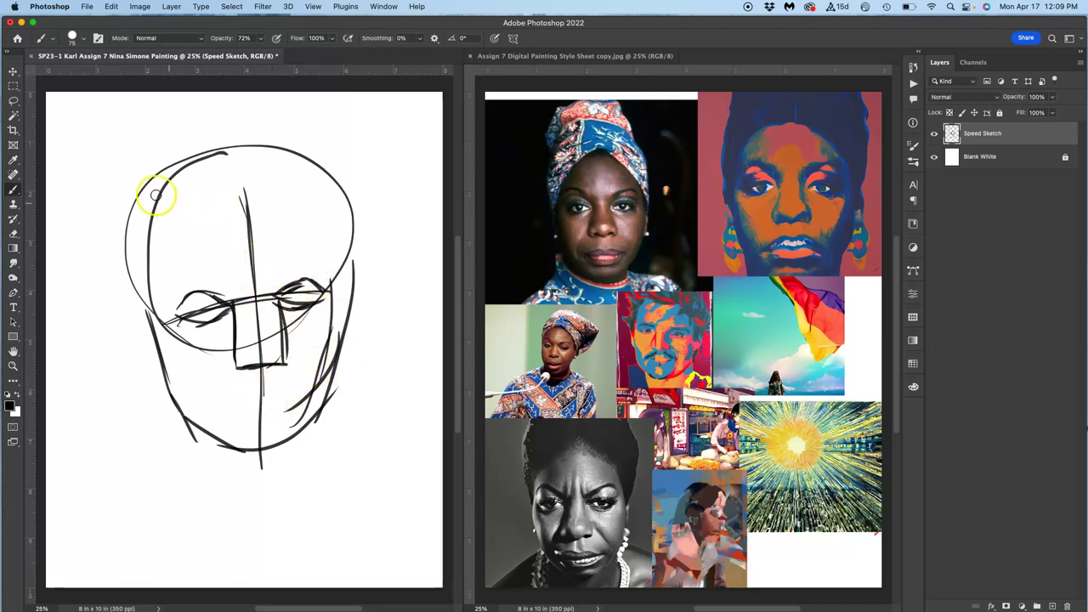
# Firm up the left side and top of the head, add the back-of-head curve, and outline the left eye
pyautogui.moveTo(153, 190); pyautogui.dragTo(146, 312)
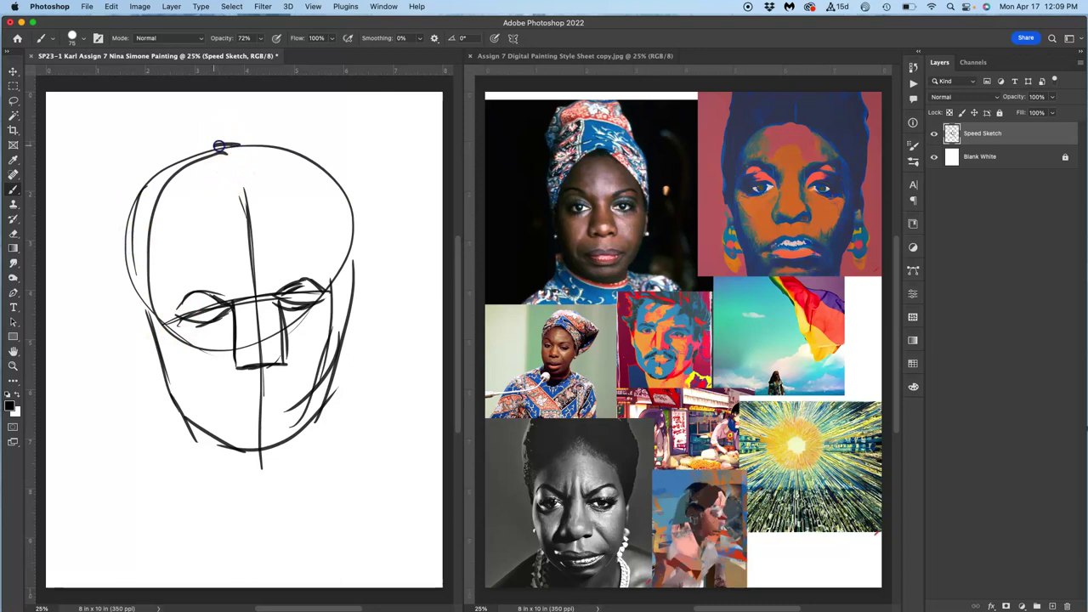
pyautogui.moveTo(226, 150); pyautogui.dragTo(238, 145)
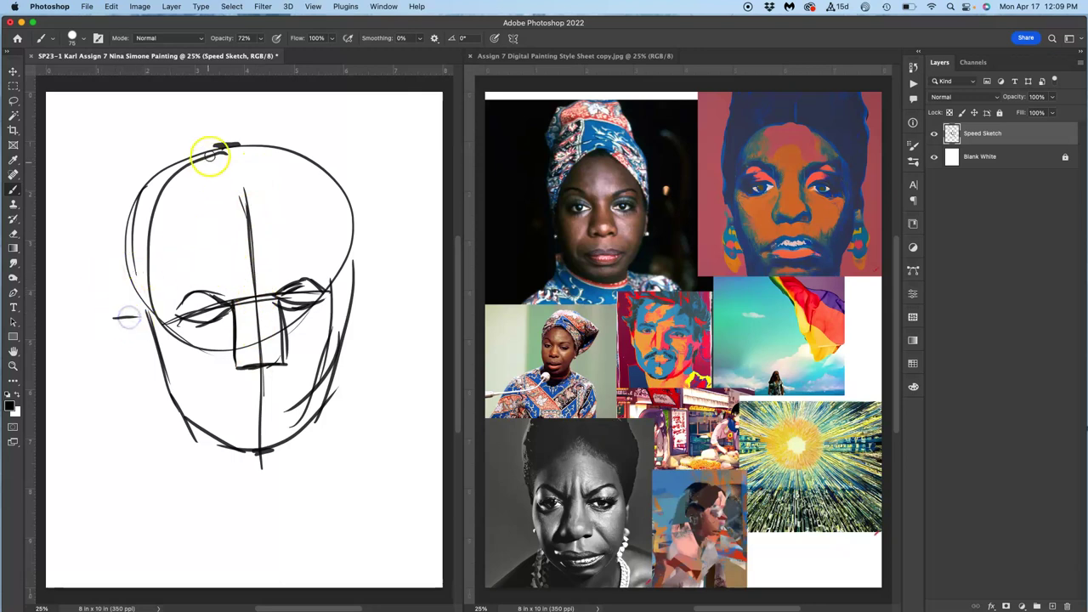
pyautogui.moveTo(110, 165)
pyautogui.mouseDown()
pyautogui.moveTo(101, 267)
pyautogui.moveTo(116, 290)
pyautogui.moveTo(122, 365)
pyautogui.moveTo(180, 456)
pyautogui.mouseUp()
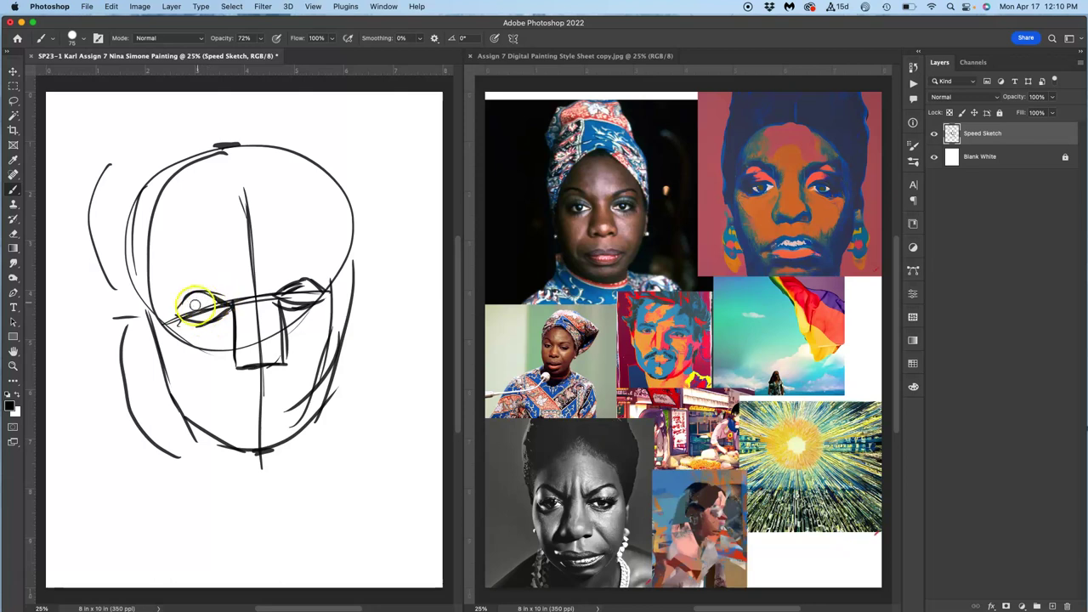
pyautogui.moveTo(197, 308); pyautogui.dragTo(231, 293)
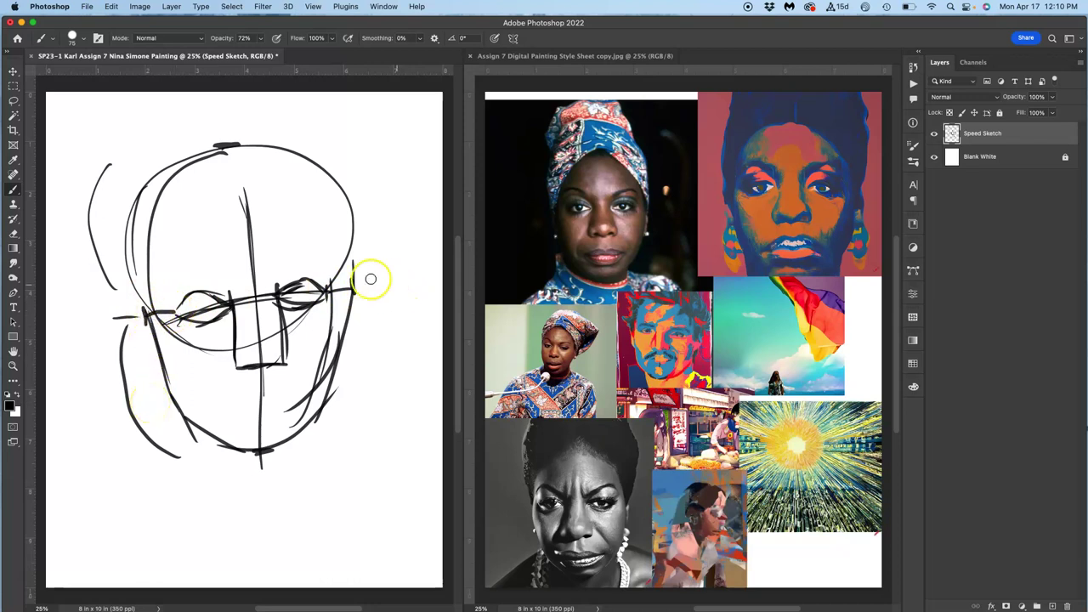
# Add a right cheek stroke, draw the ear with an E label, and redraw the nose box edges
pyautogui.moveTo(334, 278); pyautogui.dragTo(335, 339)
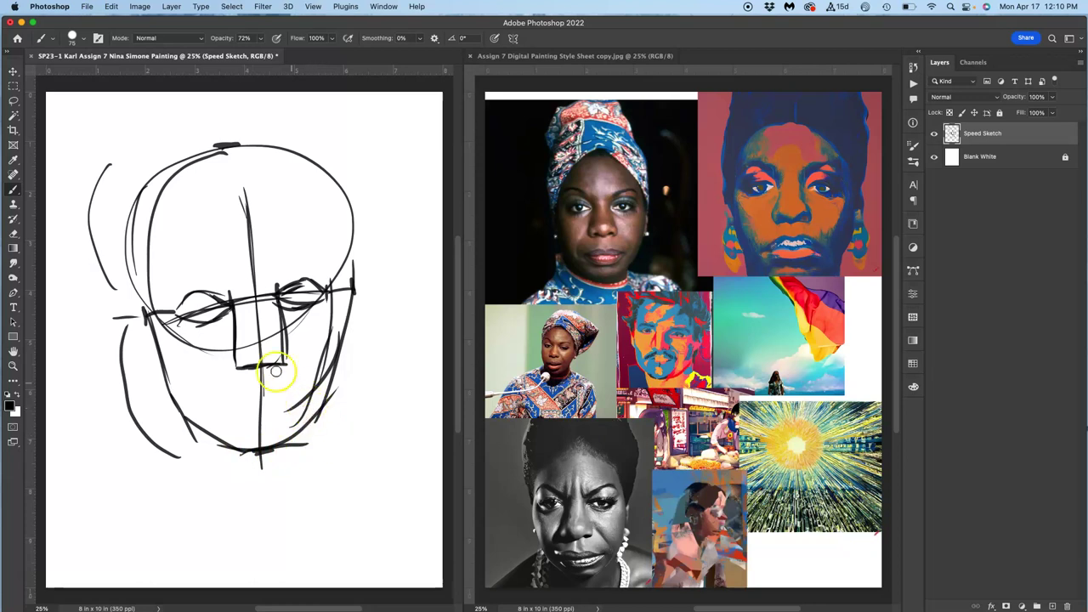
pyautogui.moveTo(110, 328); pyautogui.dragTo(109, 384)
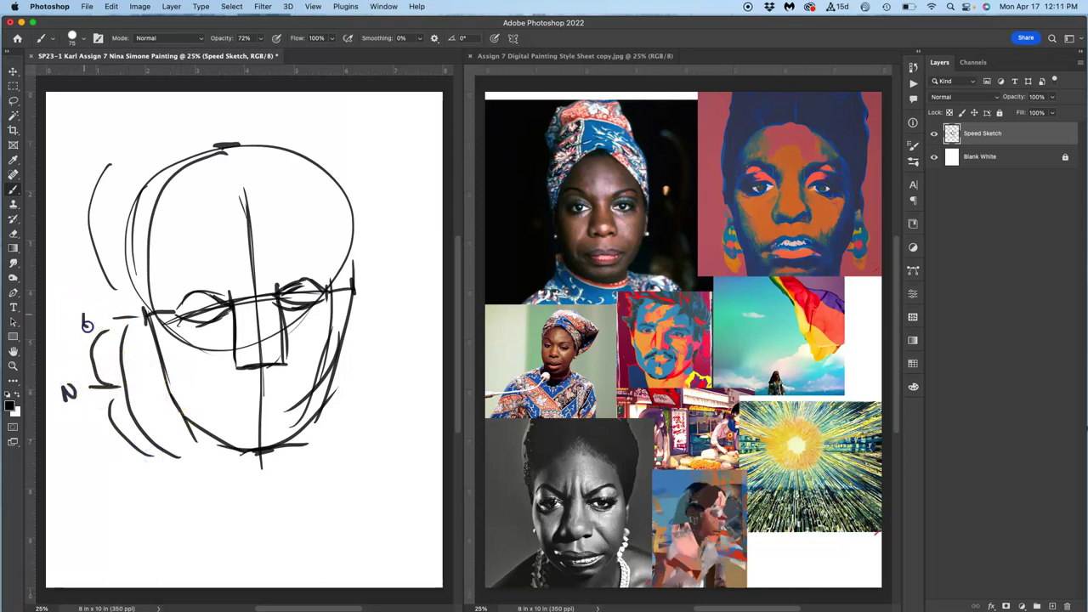
pyautogui.moveTo(93, 313)
pyautogui.mouseDown()
pyautogui.moveTo(83, 316)
pyautogui.moveTo(94, 326)
pyautogui.mouseUp()
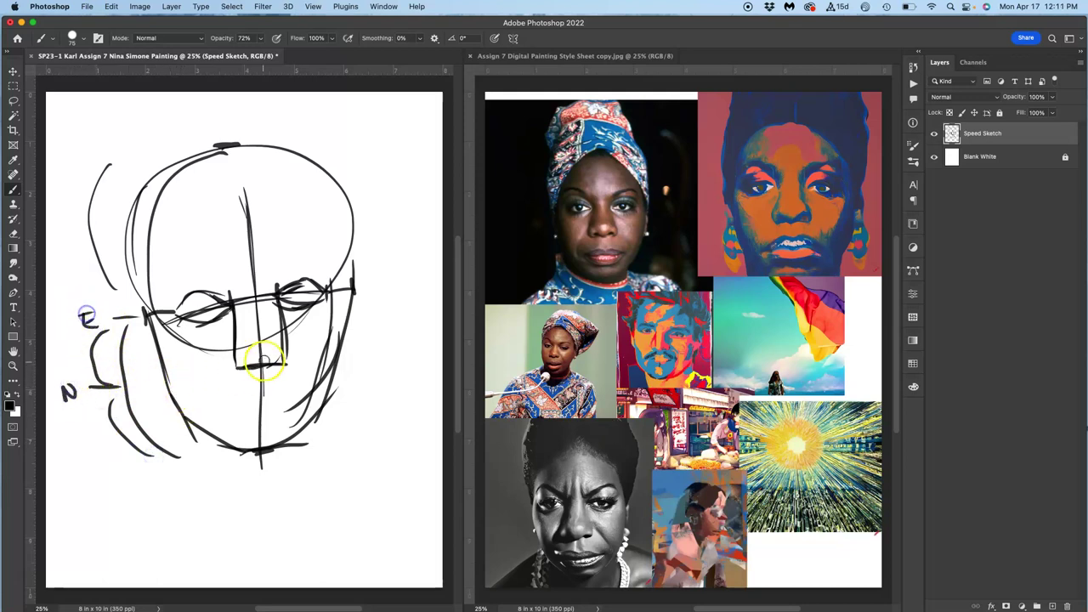
pyautogui.click(230, 279)
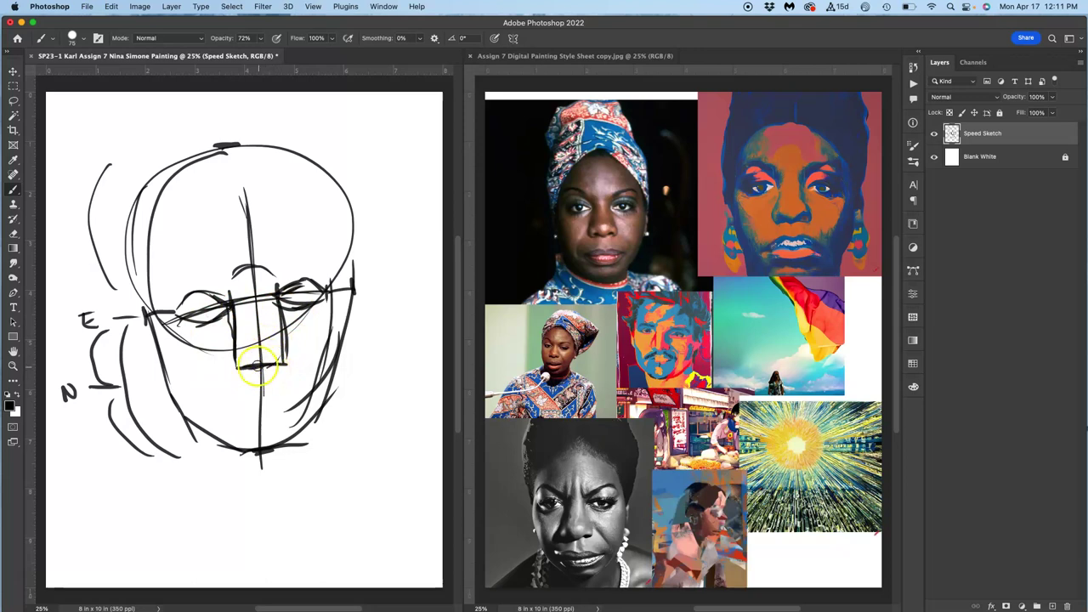
pyautogui.moveTo(255, 364); pyautogui.dragTo(244, 347)
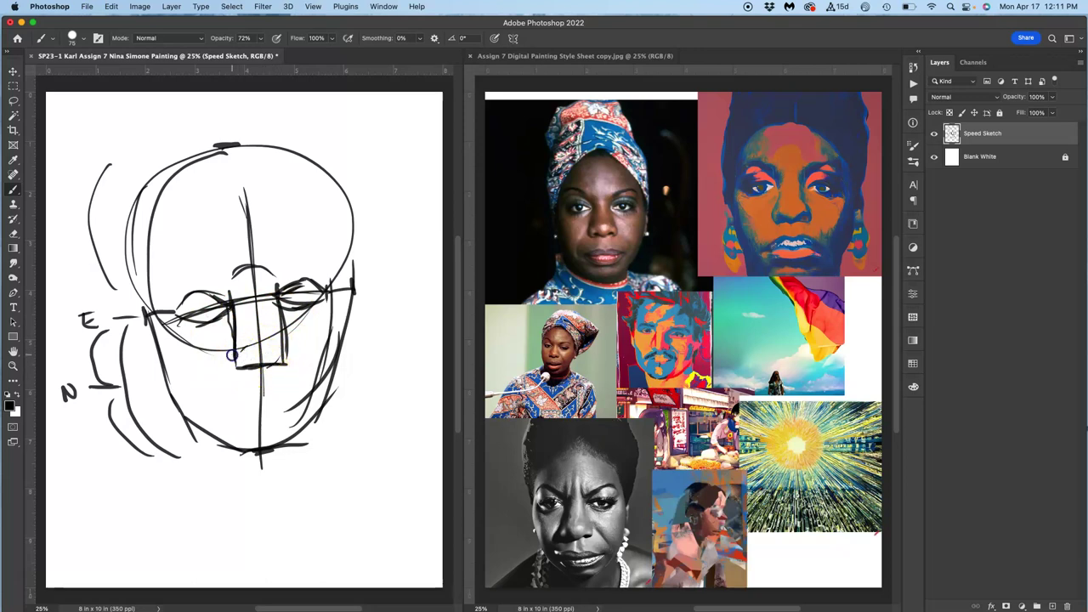